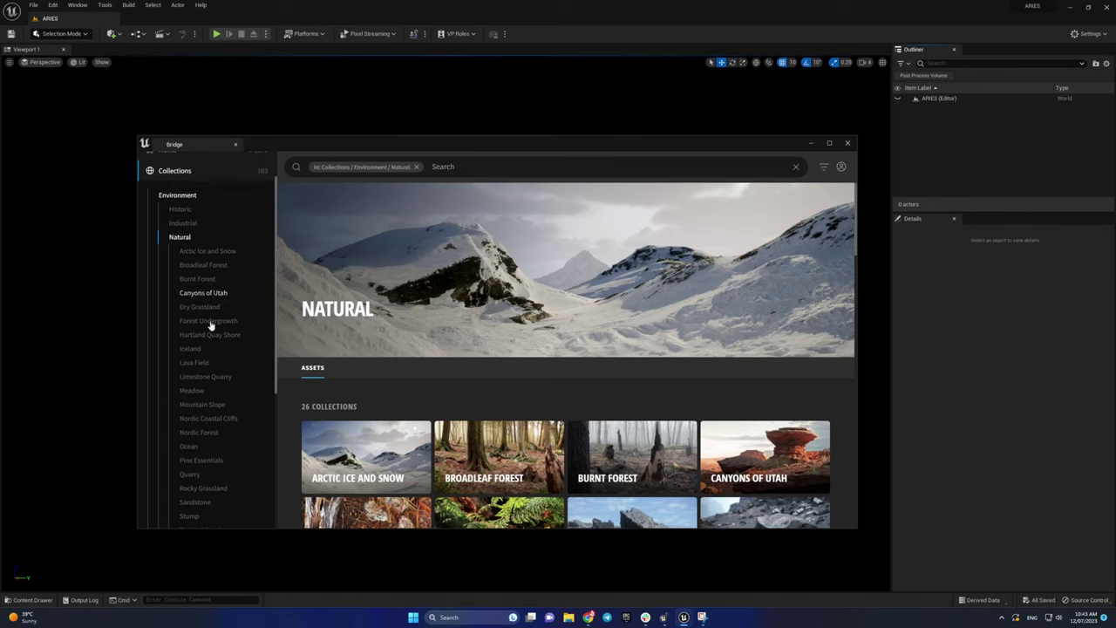
Step: In Canyons of Utah, view the Gigantic and Massive Sandstone Cliff and Eroded Rocky Ground assets
click(203, 293)
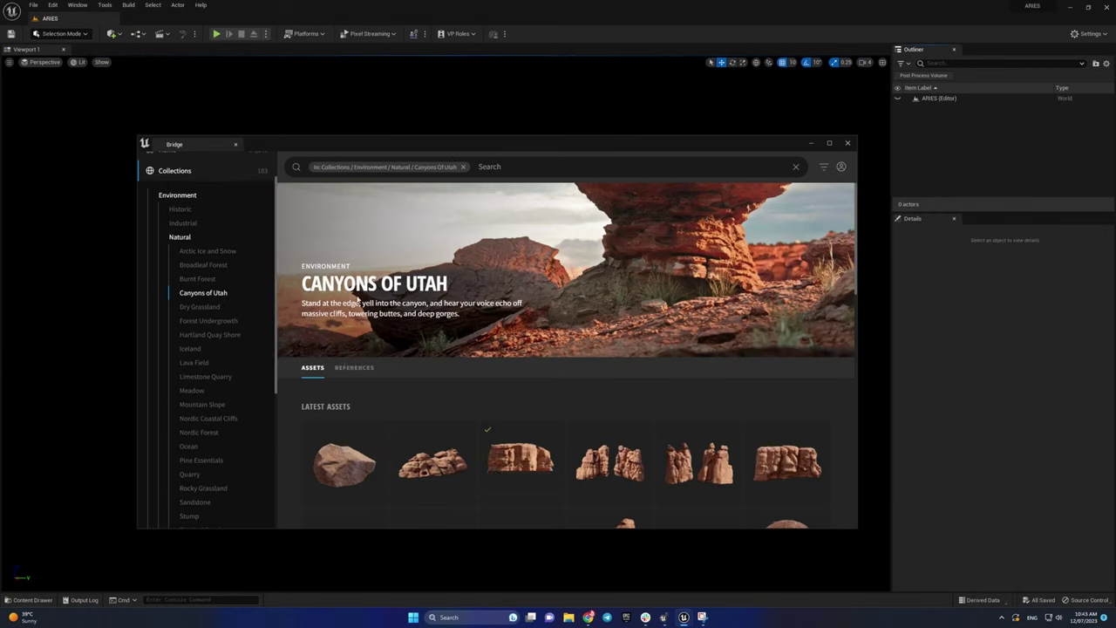
scroll(568, 404, down, 5)
drag(514, 146, 473, 129)
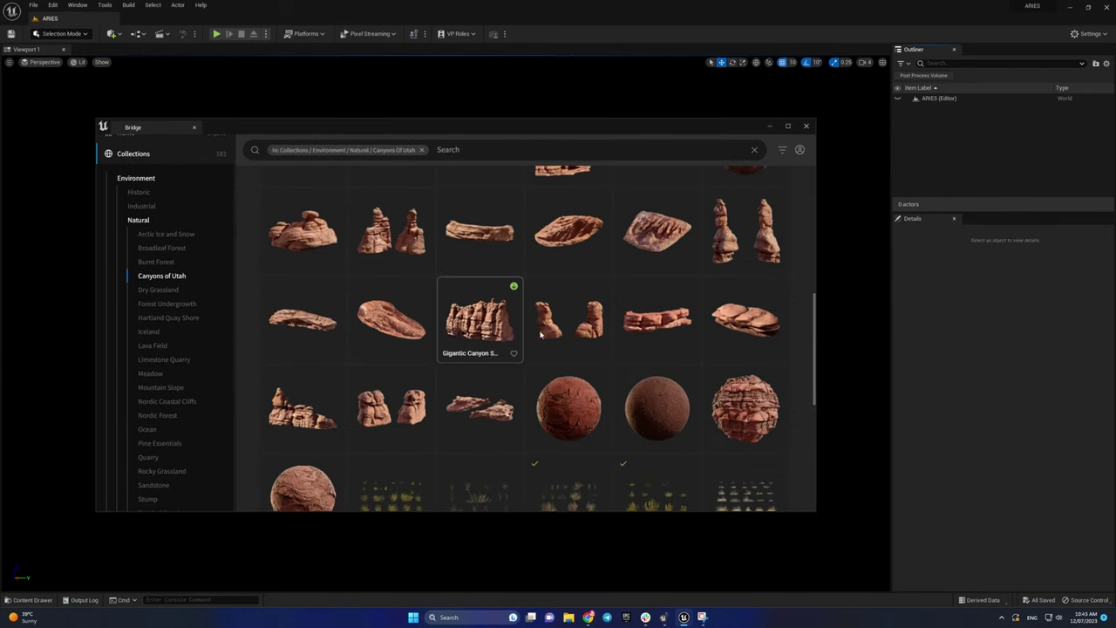
click(495, 347)
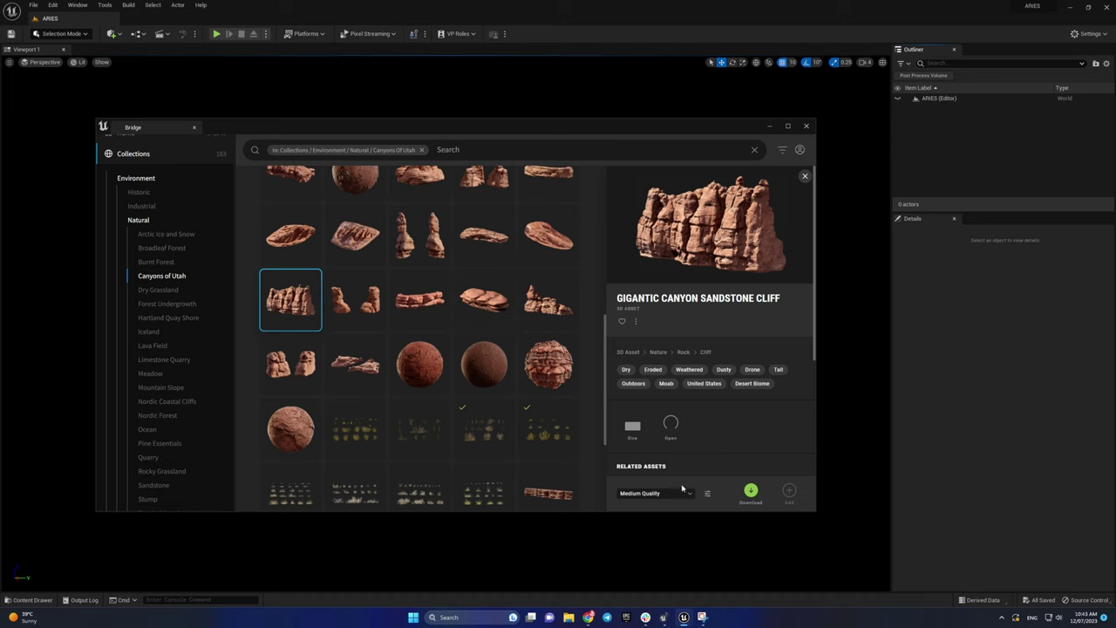
scroll(418, 348, up, 2)
click(290, 236)
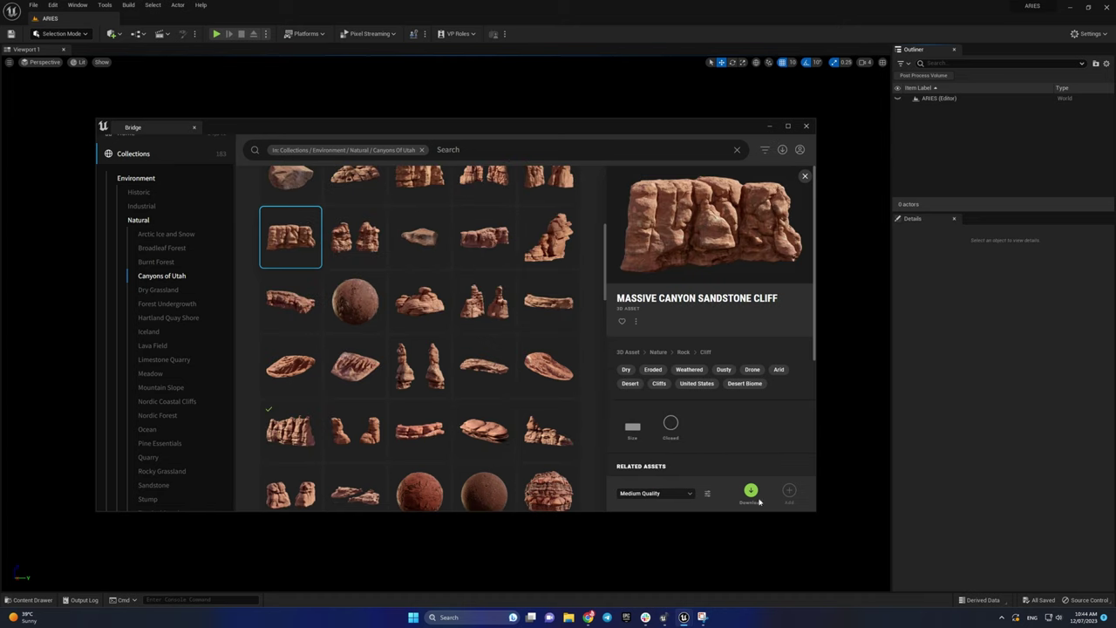
click(305, 368)
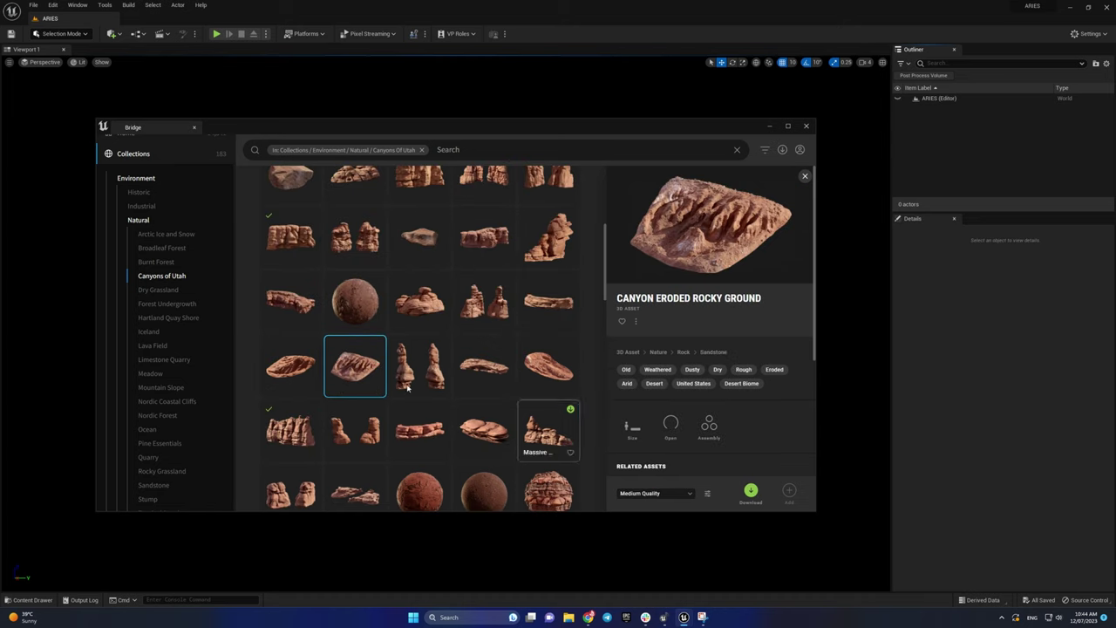
Step: Download the Canyon Sandstone Ridge asset and view the Huge Canyon Sandstone Butte
click(484, 371)
scroll(513, 363, down, 1)
click(420, 343)
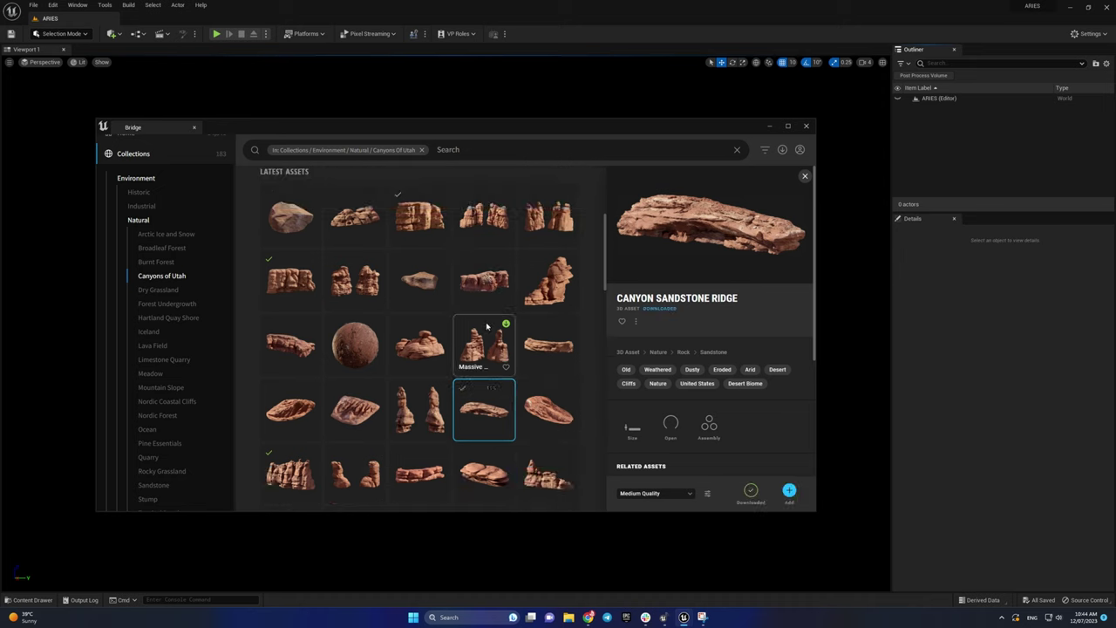
click(751, 490)
click(351, 415)
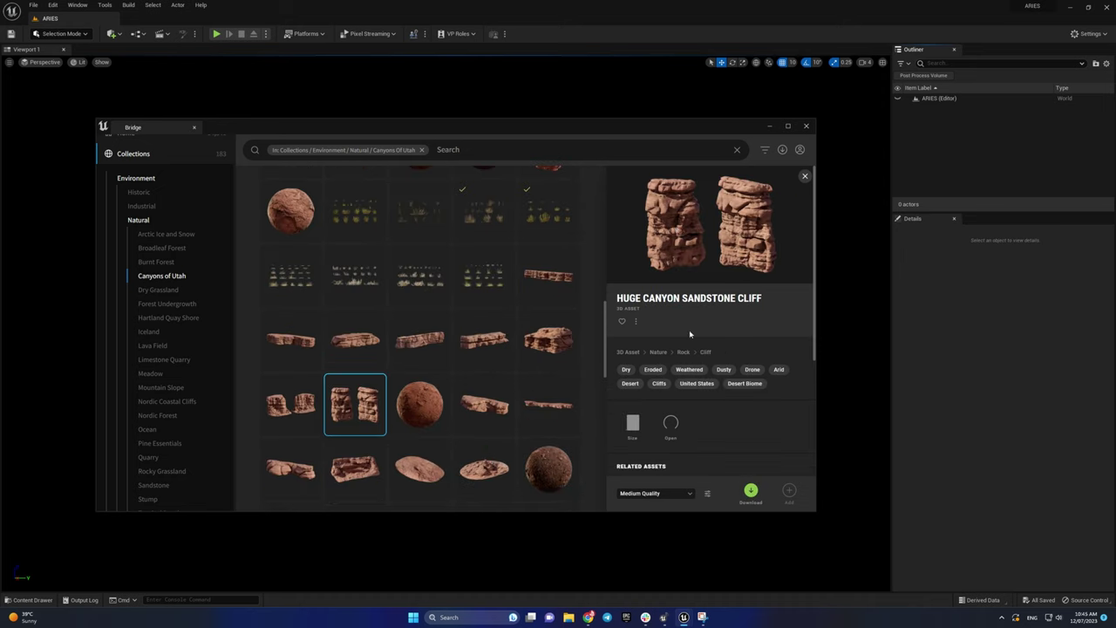
scroll(567, 423, down, 1)
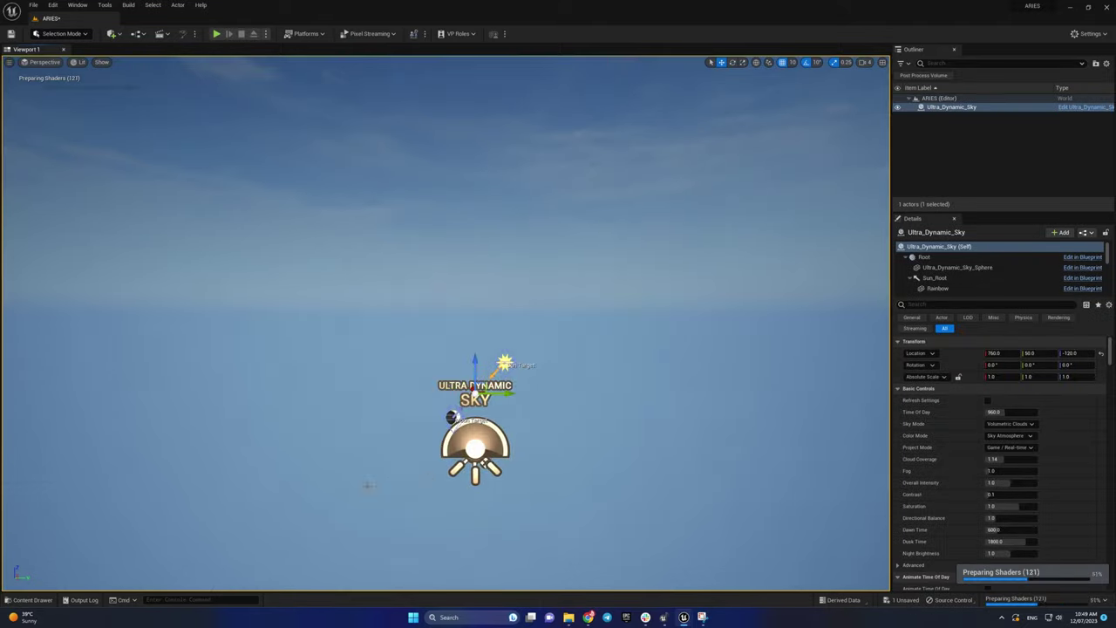
Step: Create a new flat landscape in Landscape Mode
key(shift+2)
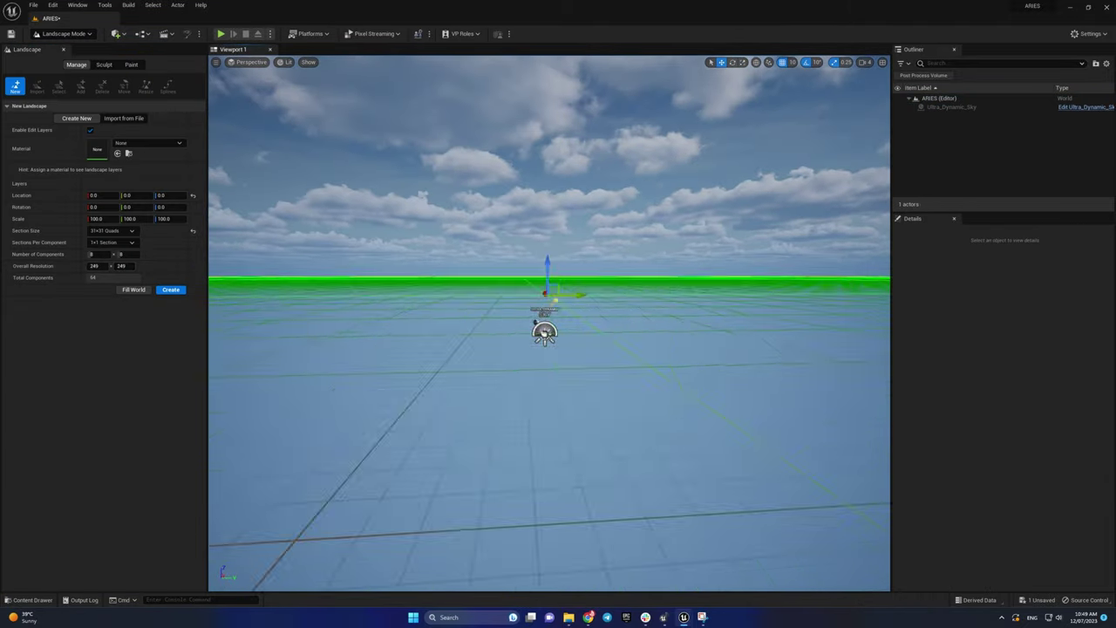
click(170, 291)
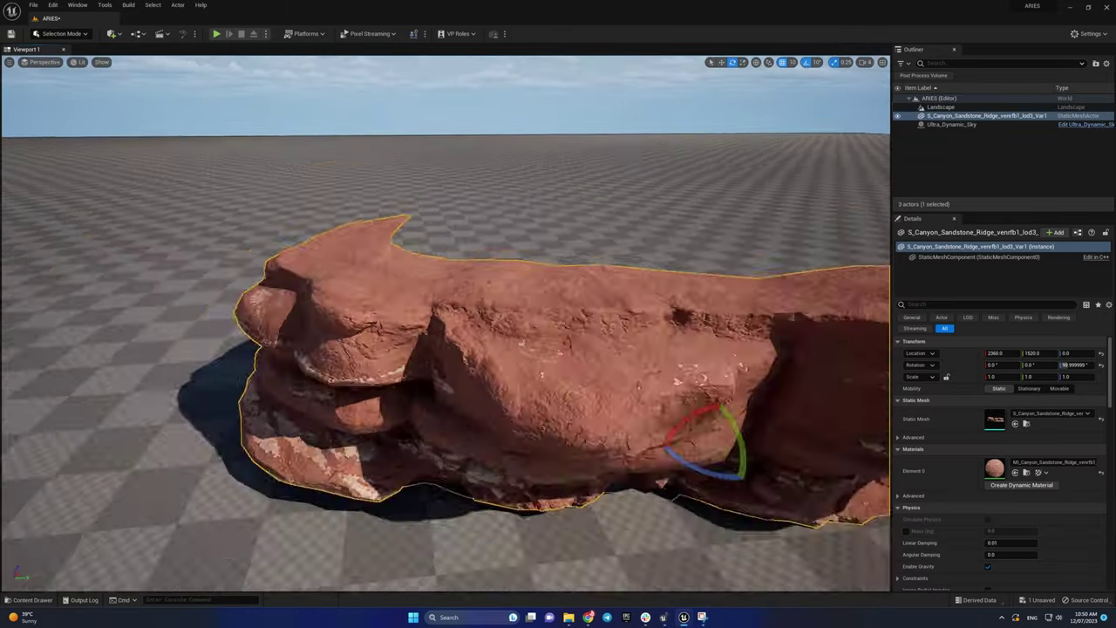
Step: Move, rotate and enlarge the Gigantic Canyon Sandstone Cliff to start the wall
key(ctrl+space)
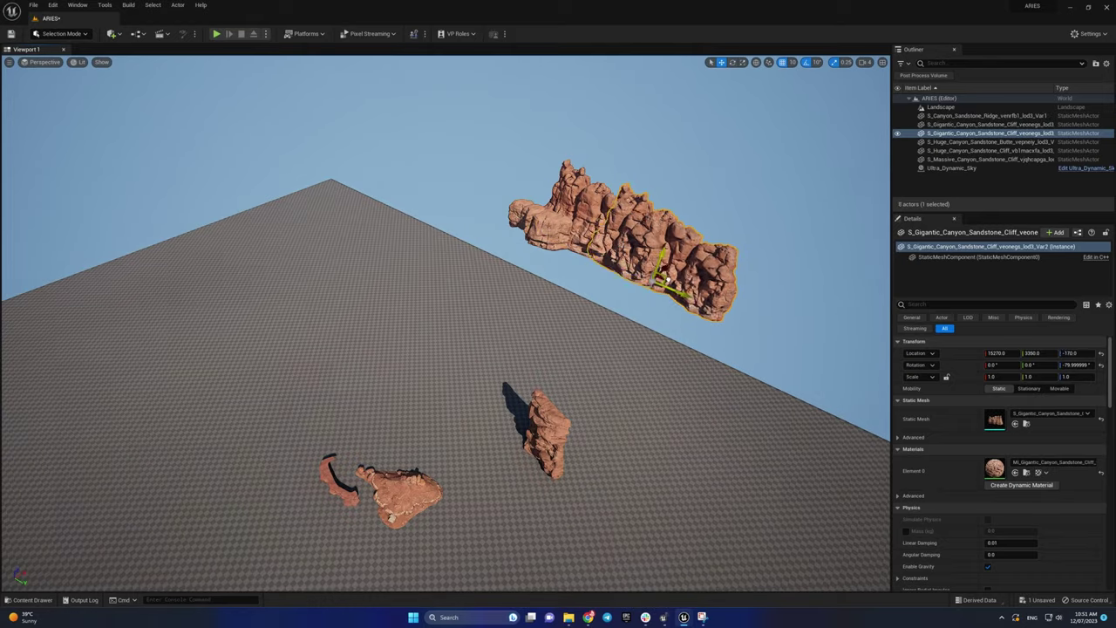
key(f)
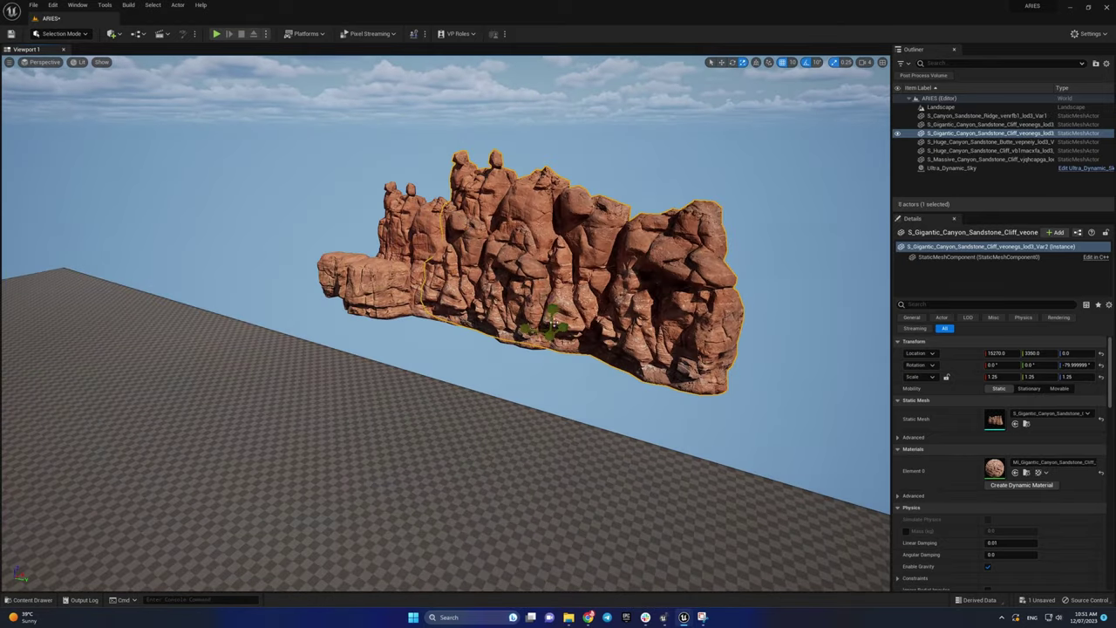
drag(569, 325, 481, 364)
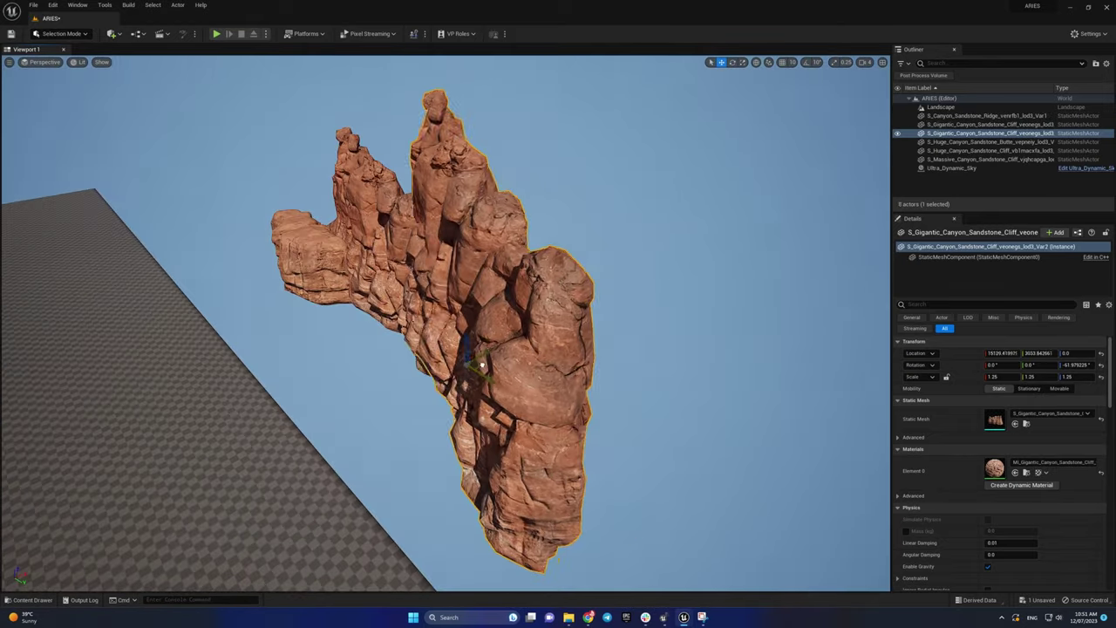
mouse_move(391, 246)
mouse_down()
mouse_move(432, 356)
mouse_move(452, 321)
mouse_up()
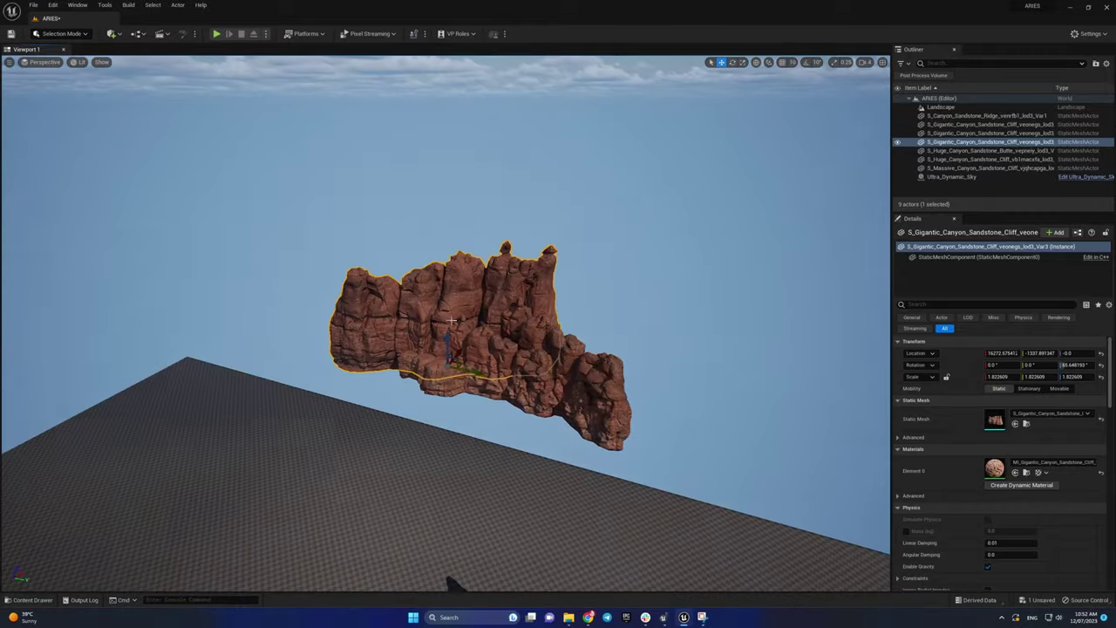
drag(346, 337, 446, 434)
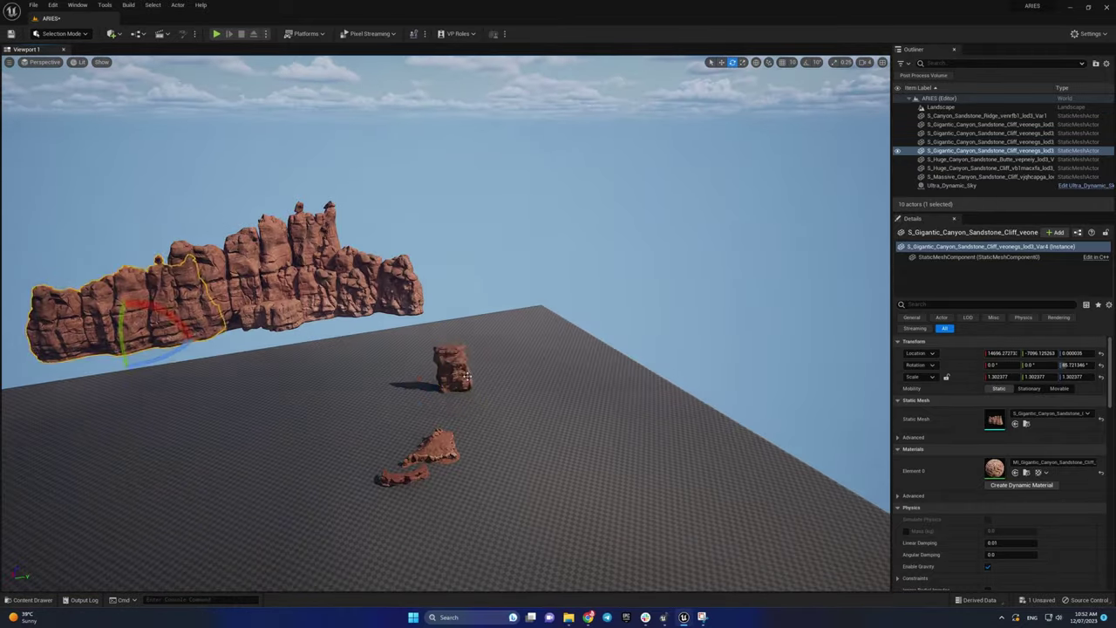
Step: Move the Huge Canyon Sandstone Cliff piece into line along the wall
click(810, 468)
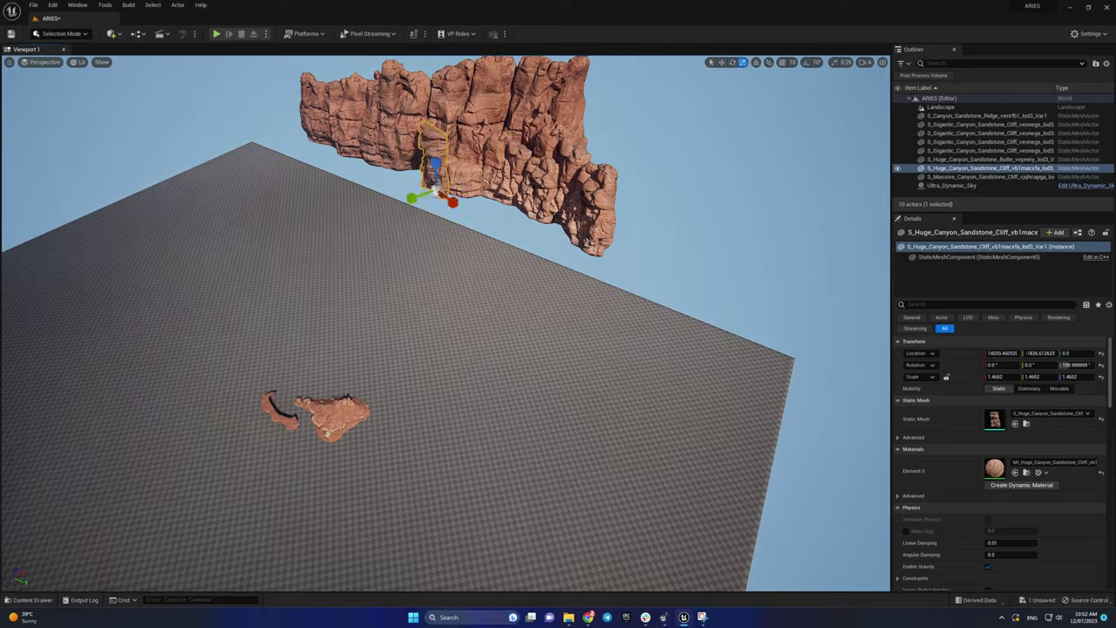
mouse_move(433, 187)
mouse_down()
mouse_move(650, 417)
mouse_move(558, 349)
mouse_move(420, 487)
mouse_up()
drag(425, 382, 488, 380)
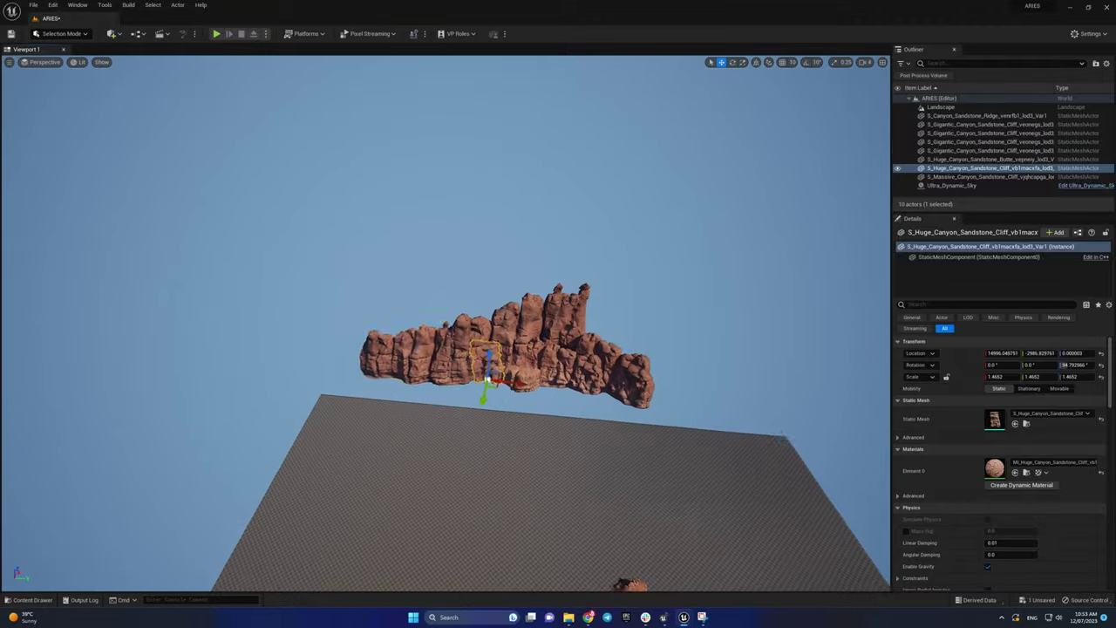
right_drag(446, 349, 446, 349)
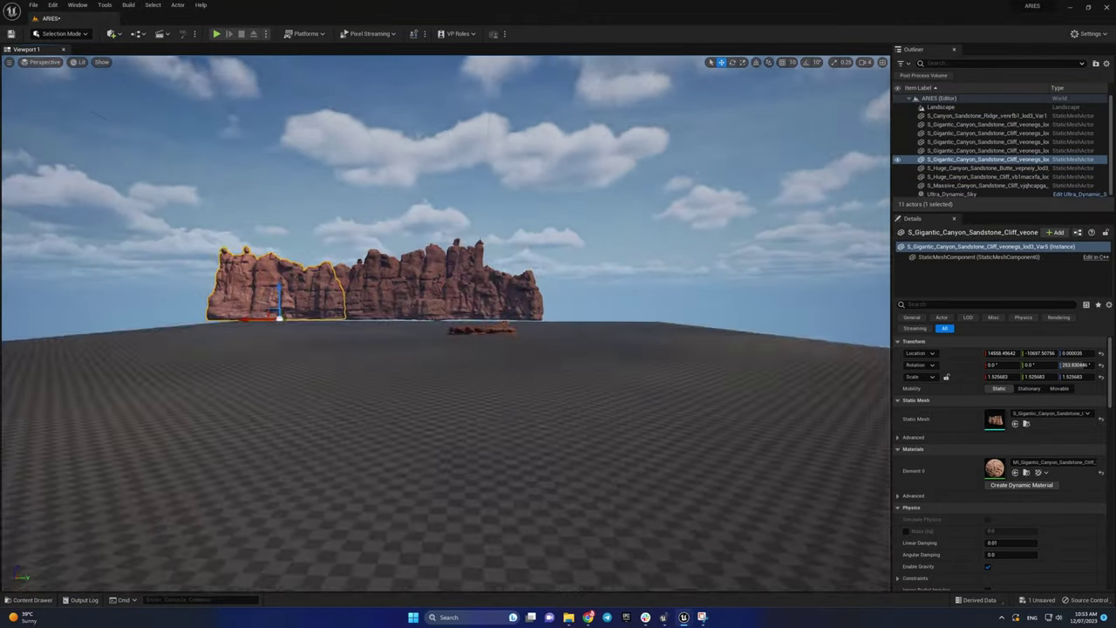
Step: Place the sandstone butte and copies of it beside the cliff wall
right_drag(501, 408, 501, 408)
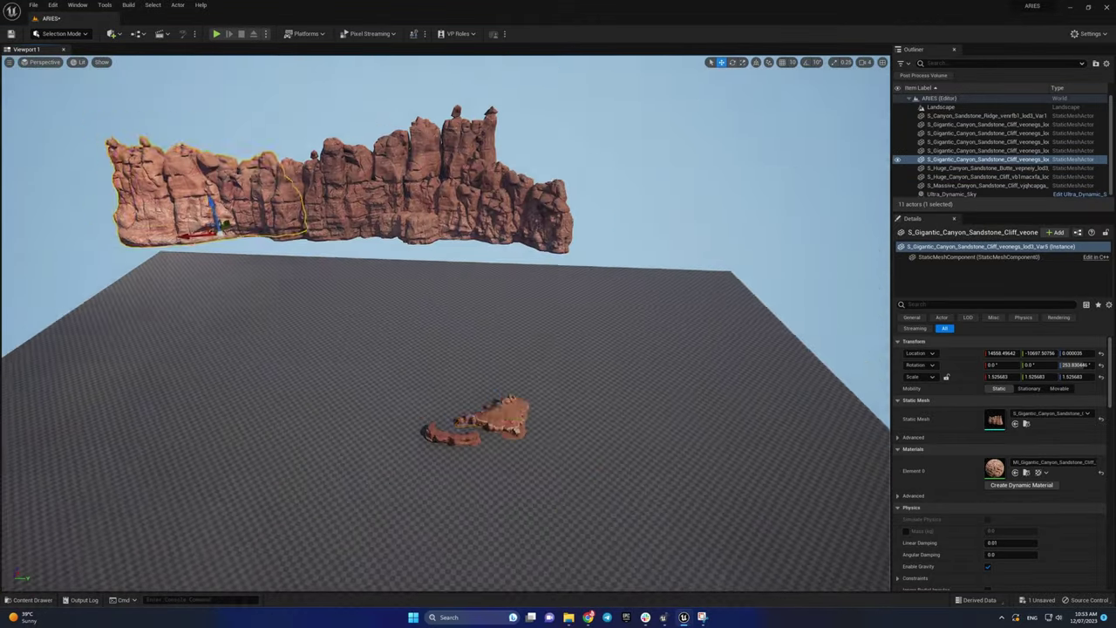
click(501, 408)
mouse_move(503, 386)
shift+mouse_down()
mouse_move(440, 266)
mouse_move(502, 306)
mouse_move(496, 273)
shift+mouse_up()
key(w)
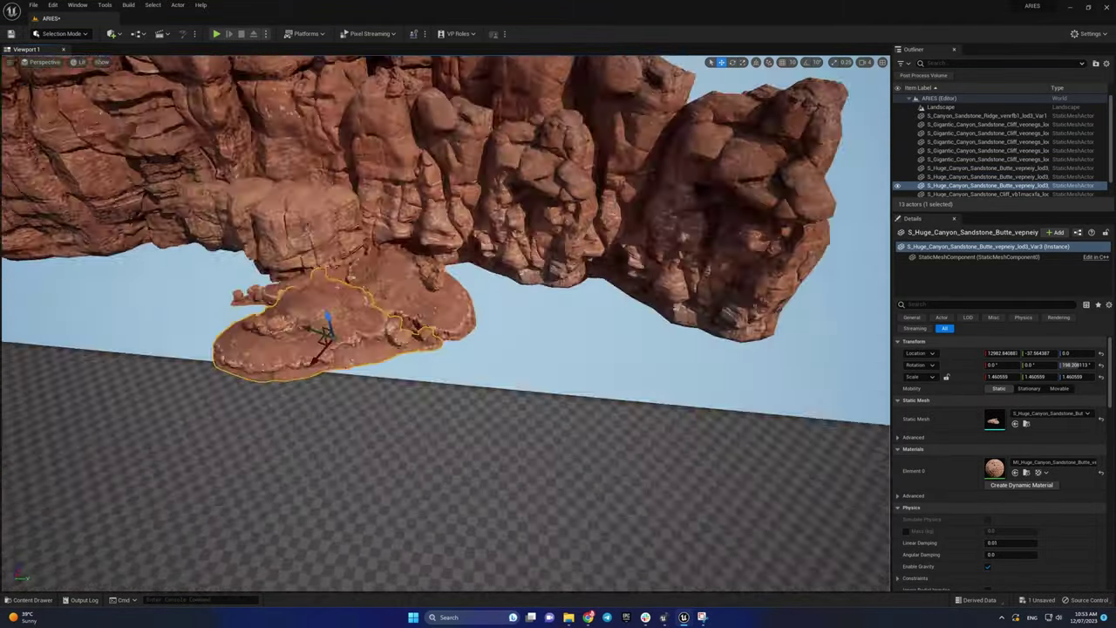
shift+drag(364, 333, 337, 328)
Step: Rotate a butte copy and scale it to about 3.75 at the cliff base, then rotate another butte
drag(364, 370, 384, 373)
key(w)
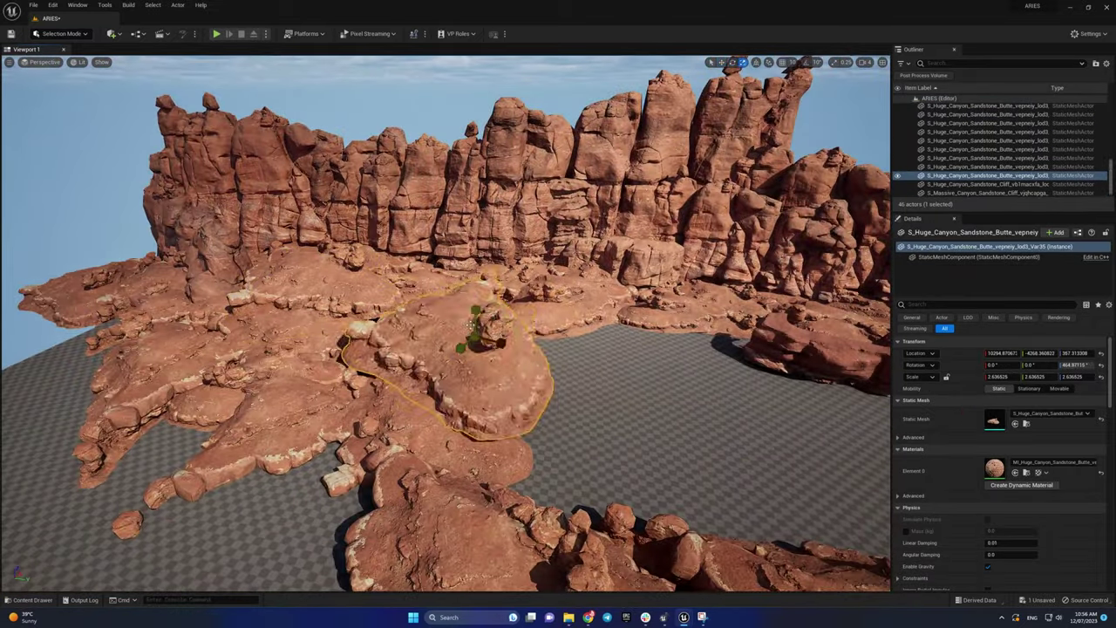
drag(471, 324, 459, 303)
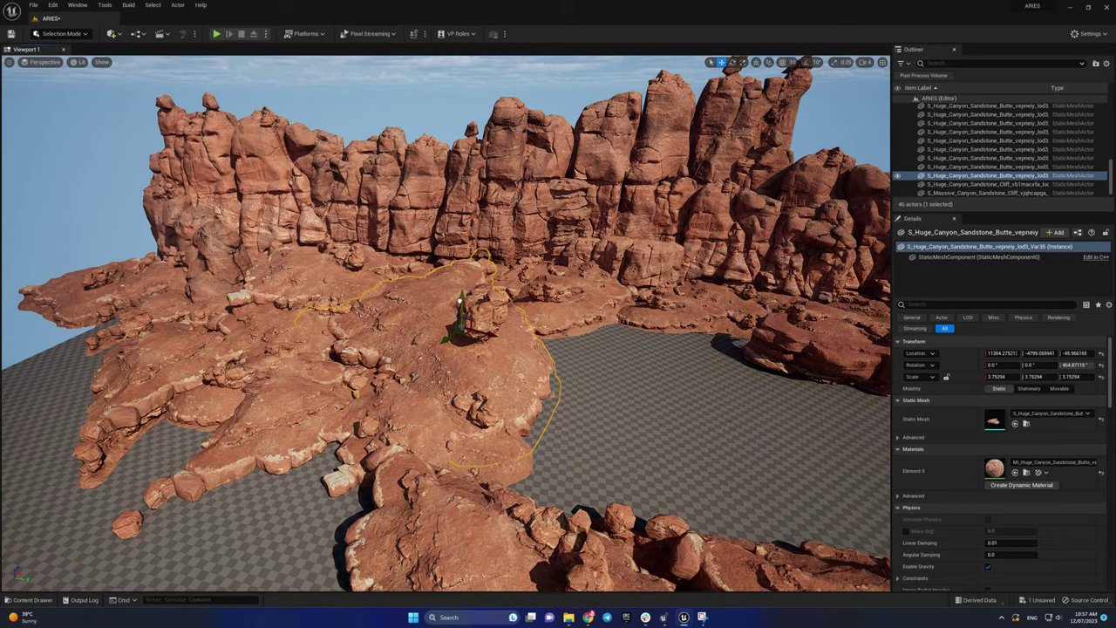
click(577, 292)
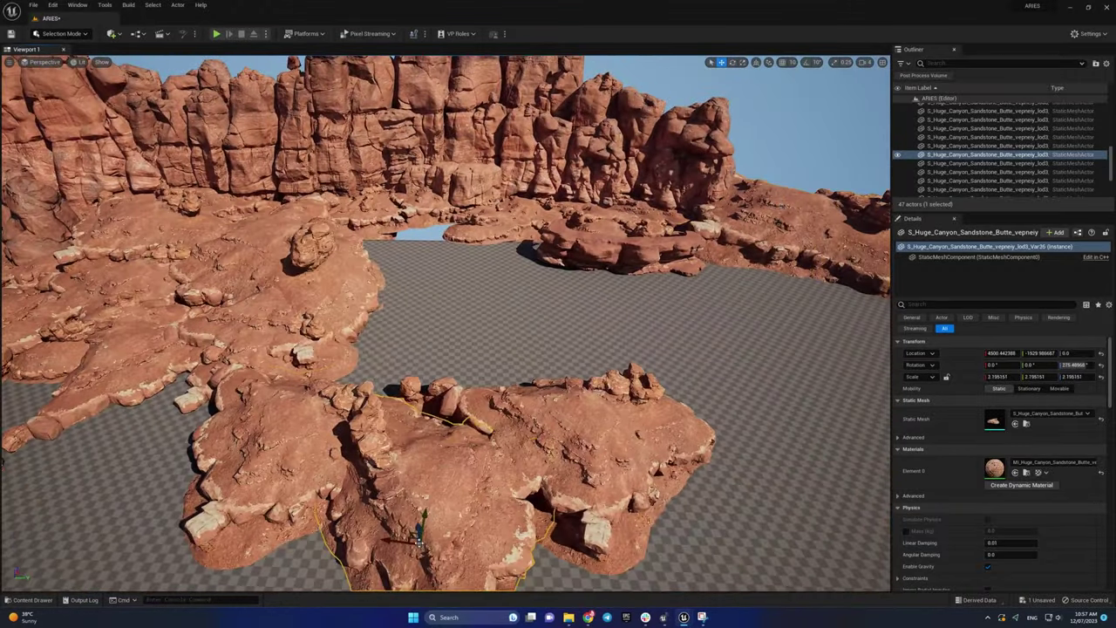
key(e)
drag(421, 248, 370, 237)
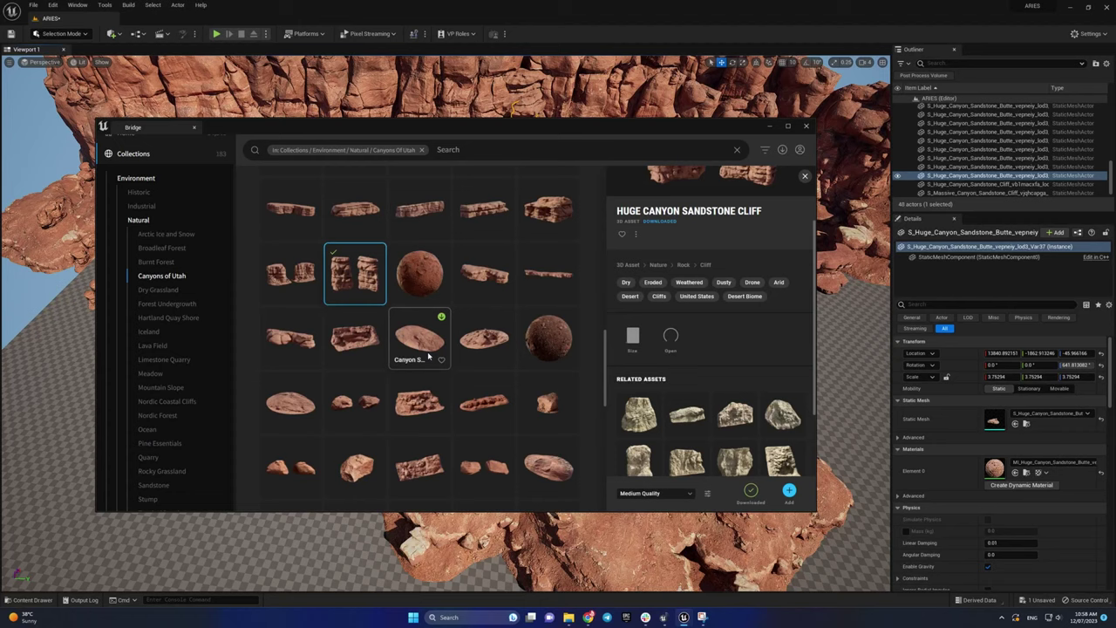
Step: View the Canyon Sandstone Rock Formation and Huge Canyon Sandstone Cliff assets in Canyons of Utah
scroll(428, 355, down, 1)
click(488, 255)
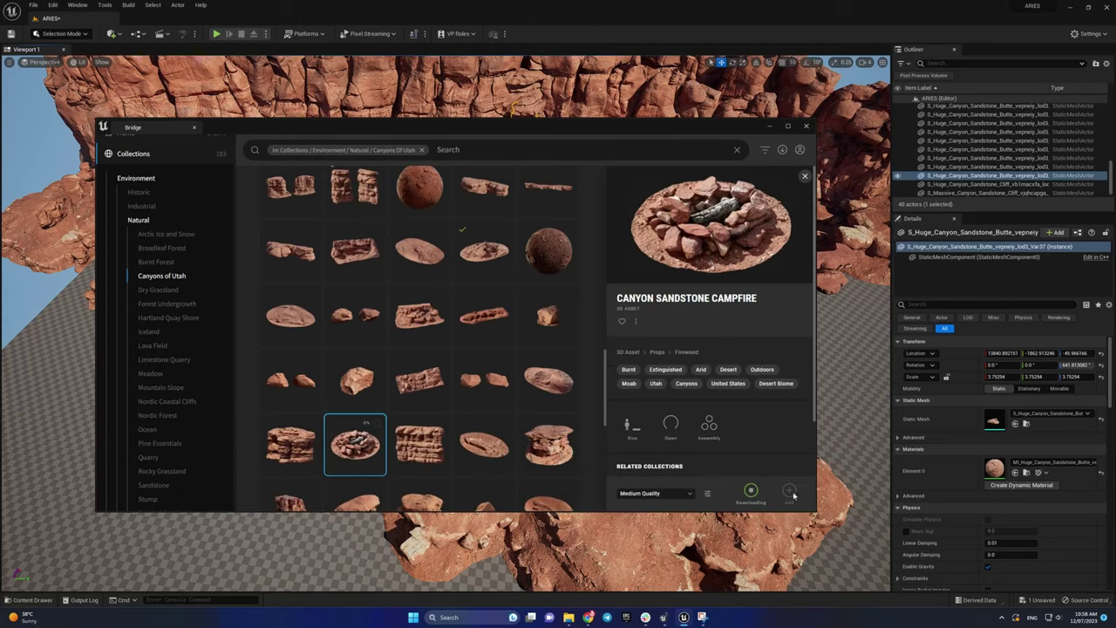
scroll(443, 403, down, 1)
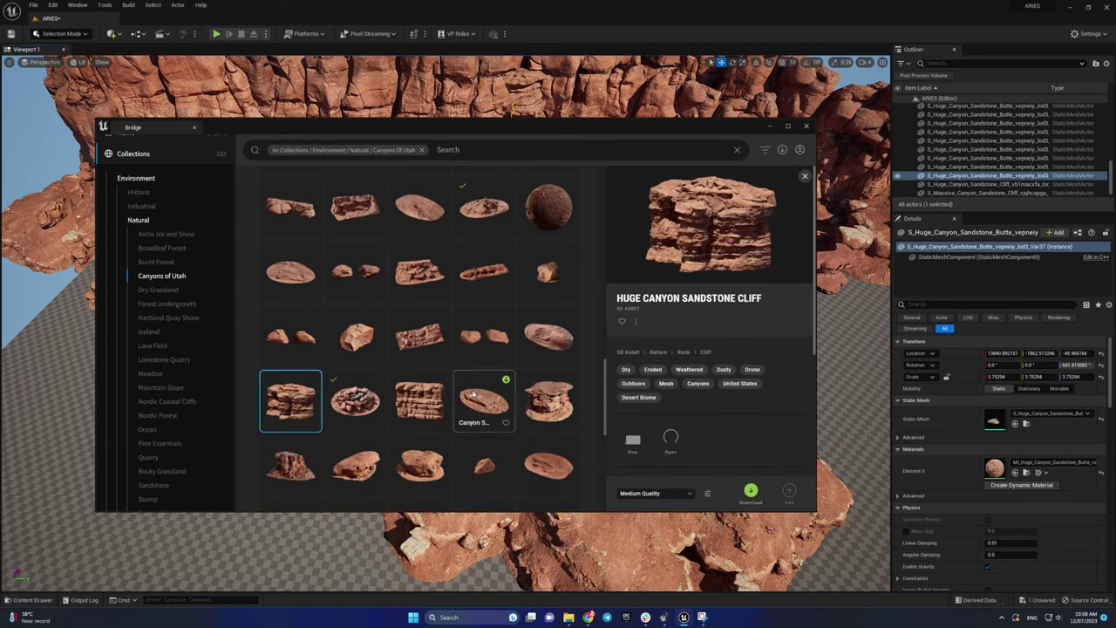
click(563, 404)
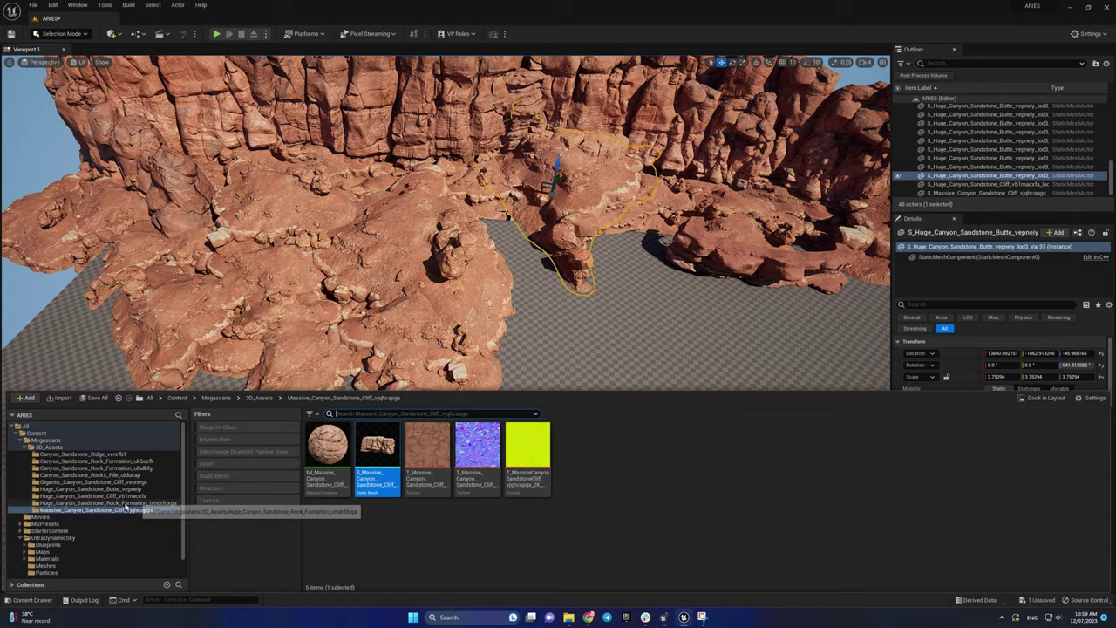
Step: Place a Rock Formation against the cliff wall and stack duplicated ridge rocks upward
mouse_move(324, 448)
mouse_down()
mouse_move(492, 202)
mouse_move(349, 288)
mouse_up()
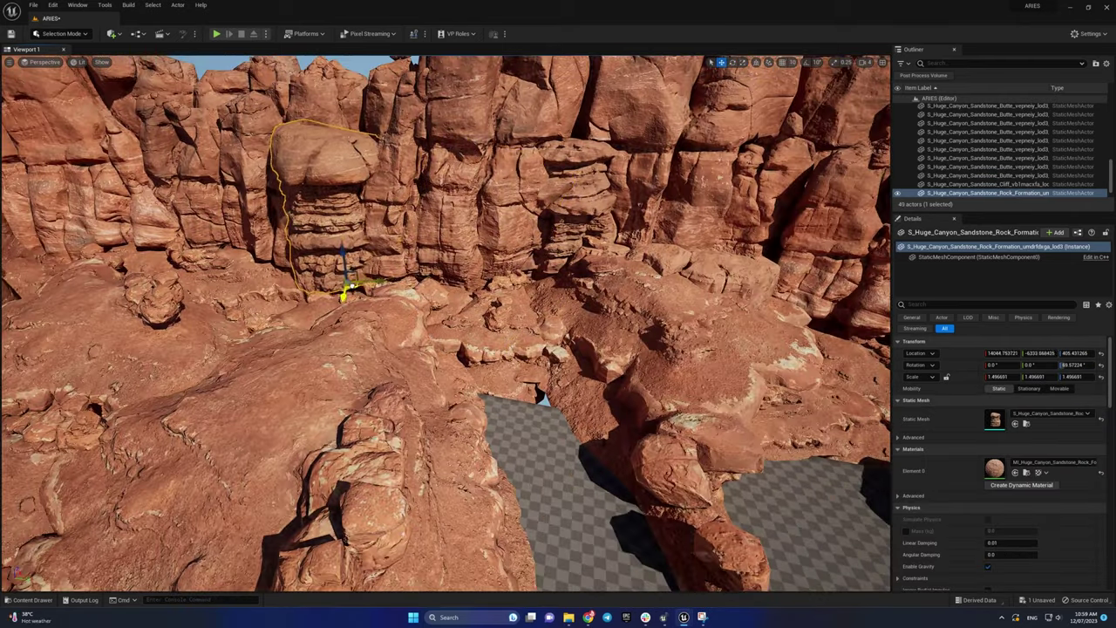
right_drag(446, 323, 419, 314)
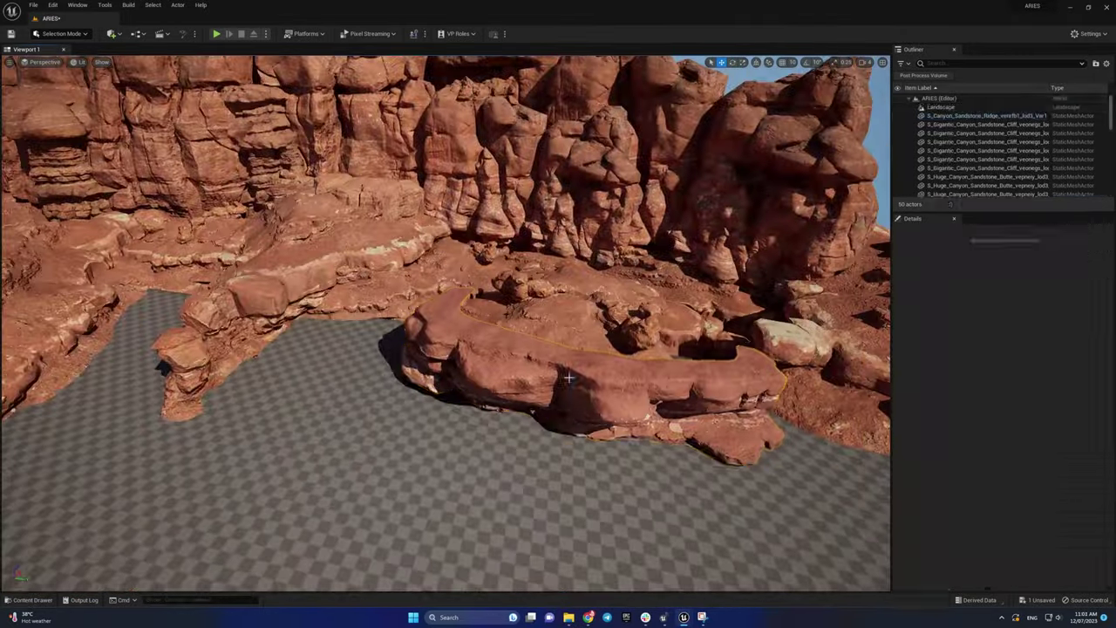
key(ctrl+d)
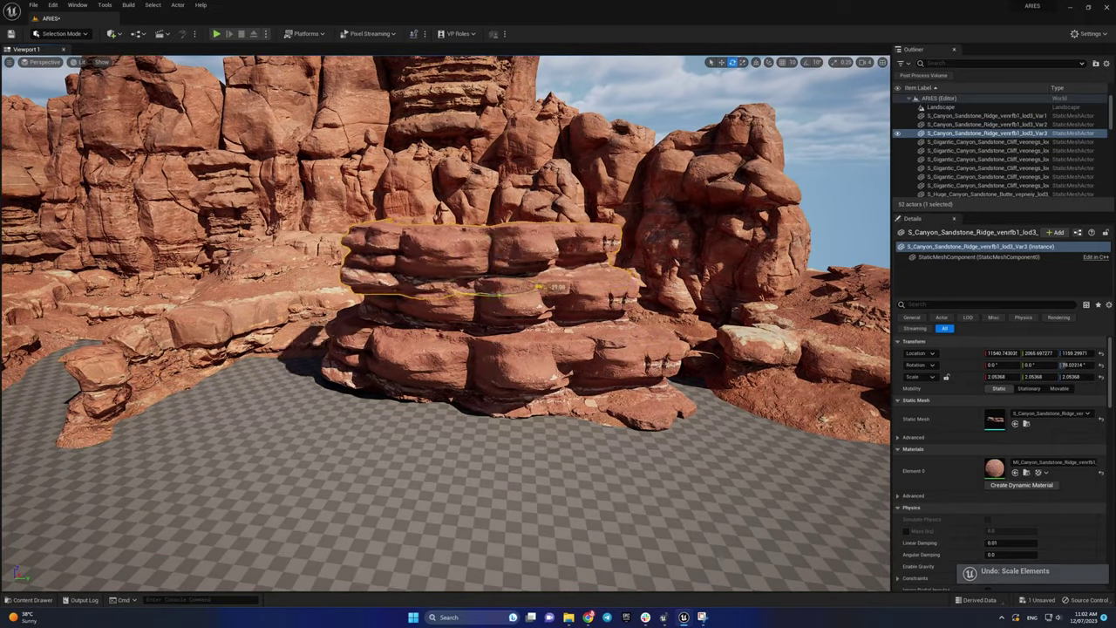
key(ctrl+d)
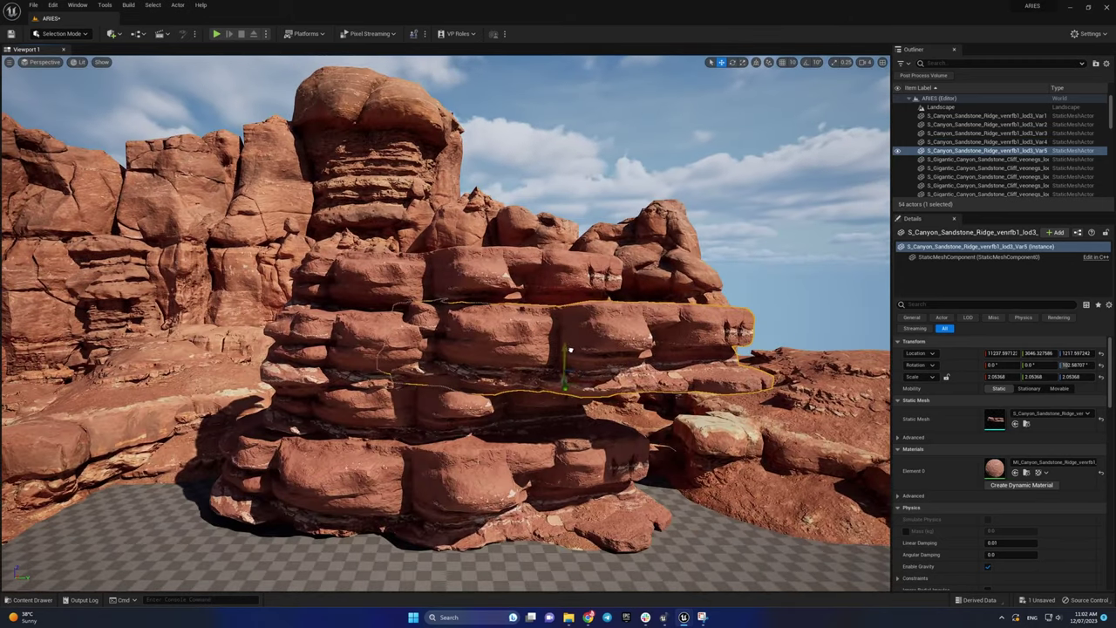
drag(568, 349, 593, 378)
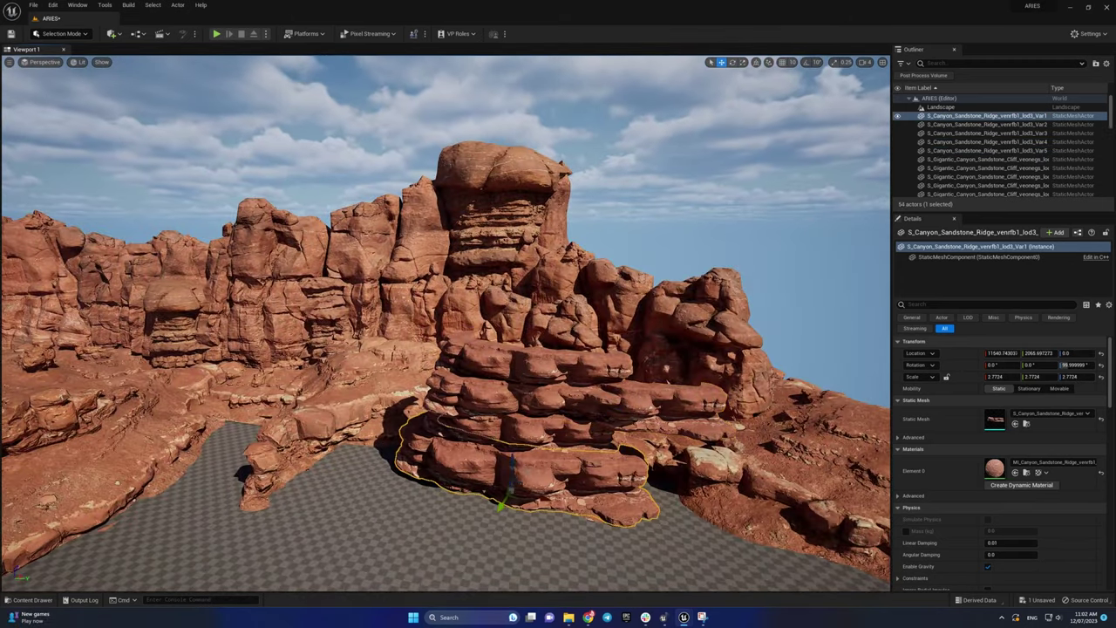
key(ctrl+d)
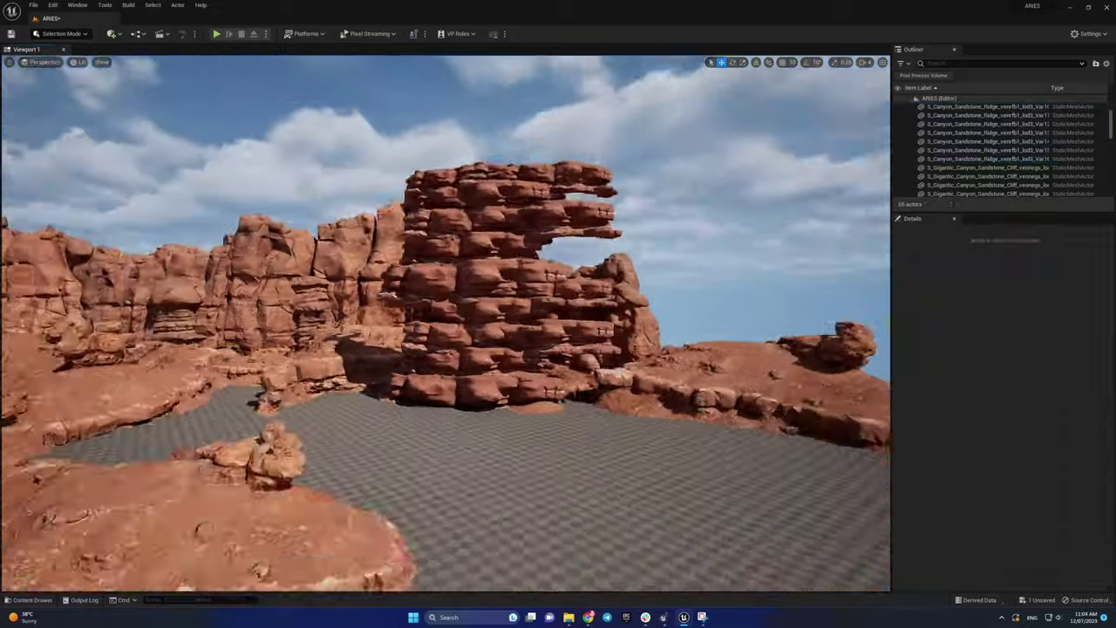
Step: Undo the last rock move, then duplicate the huge and massive sandstone cliff pieces
key(ctrl+z)
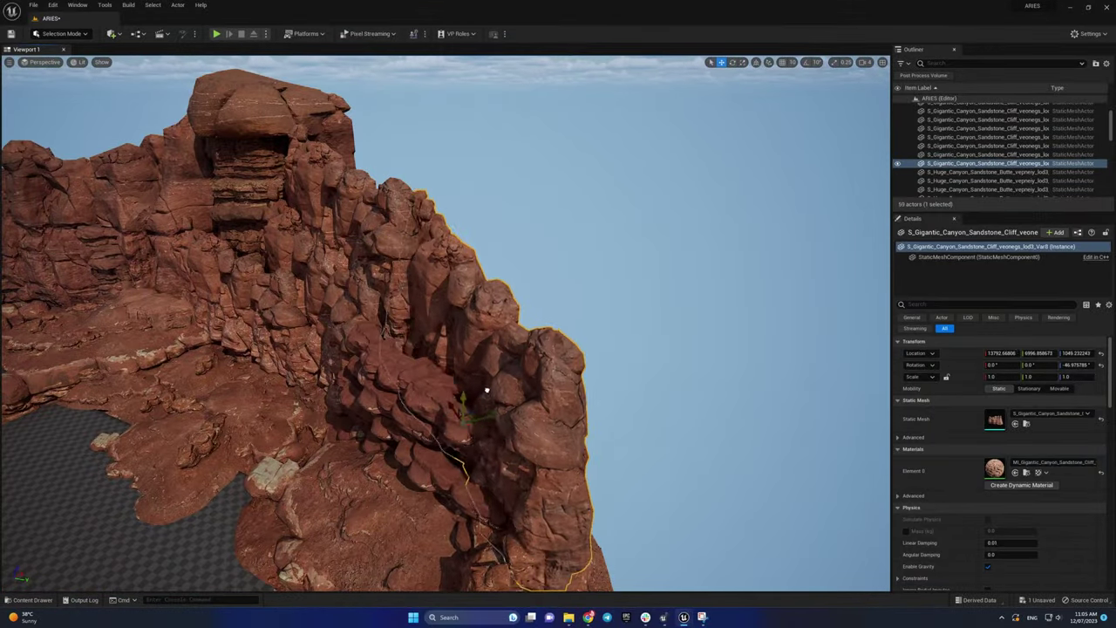
right_drag(486, 391, 471, 349)
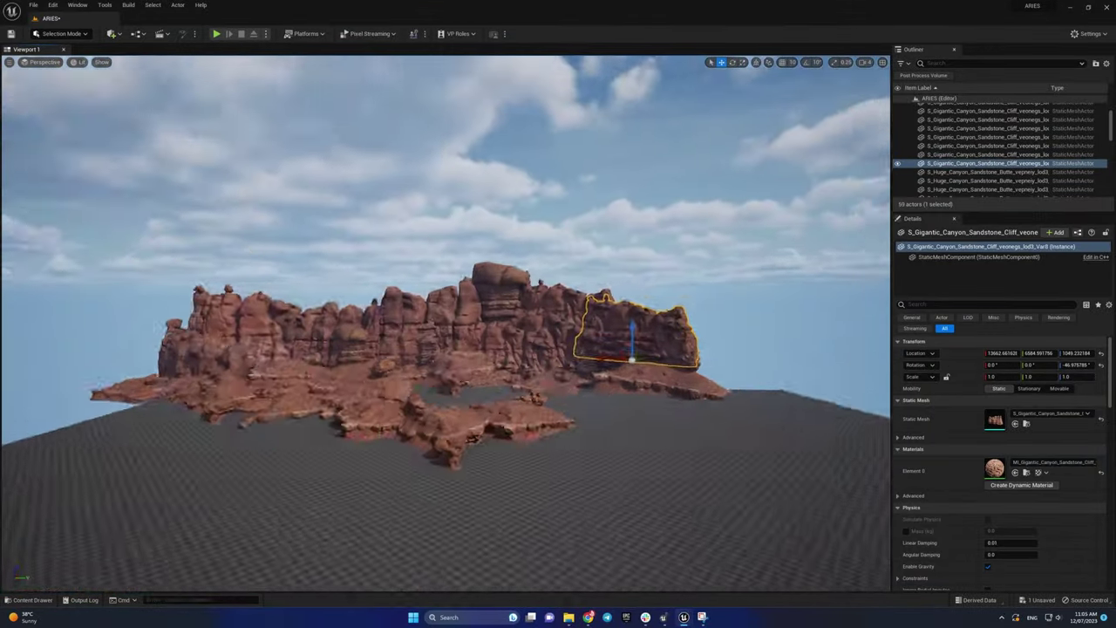
right_drag(143, 555, 143, 555)
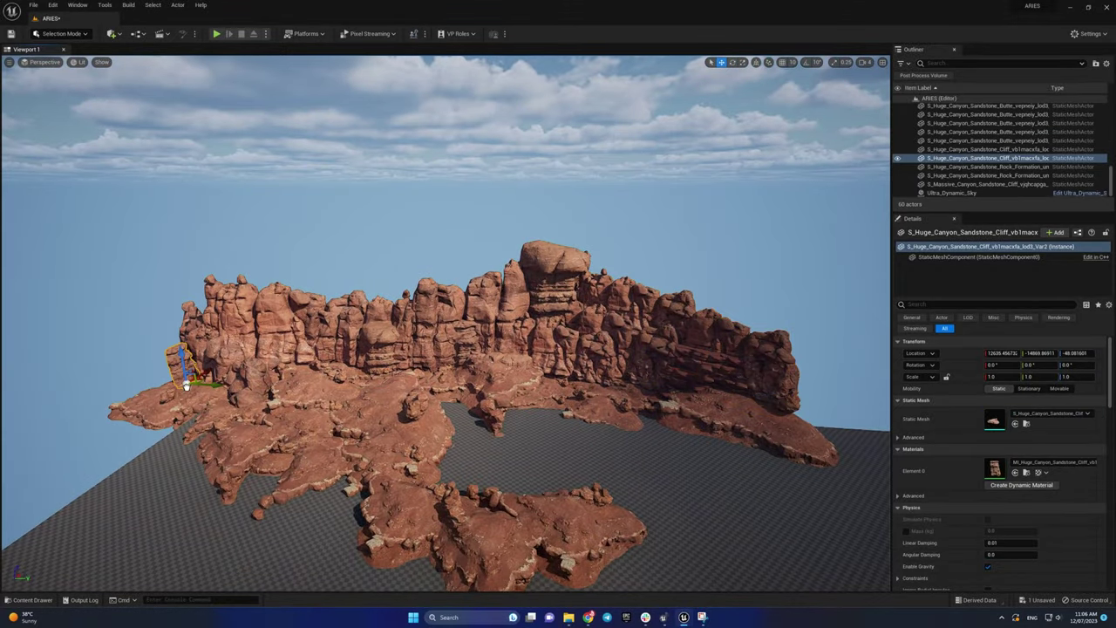
key(f)
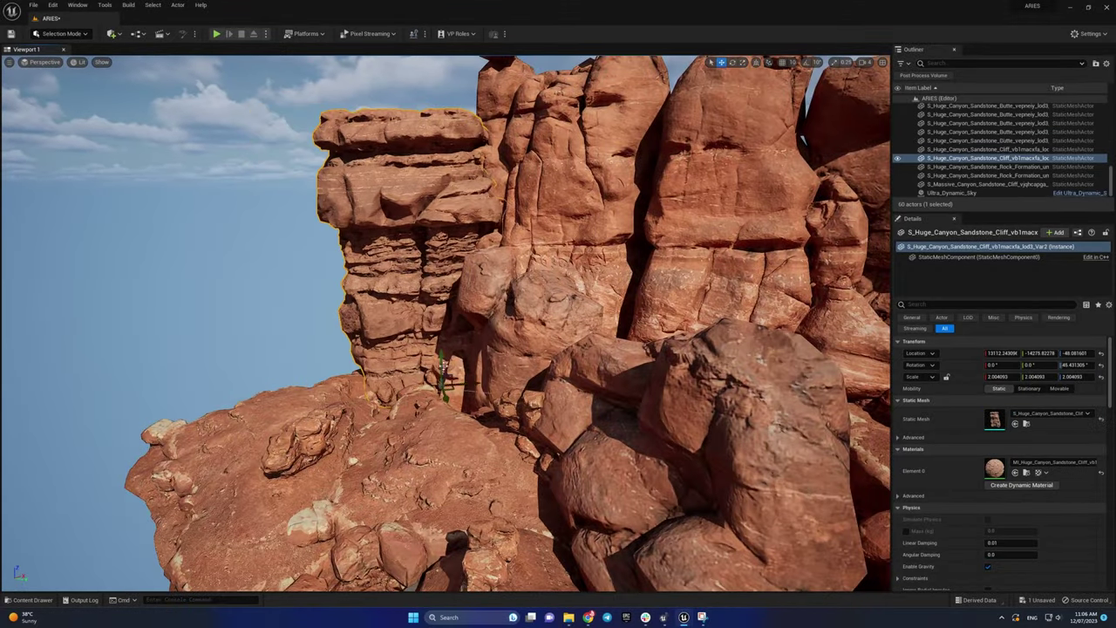
key(ctrl+d)
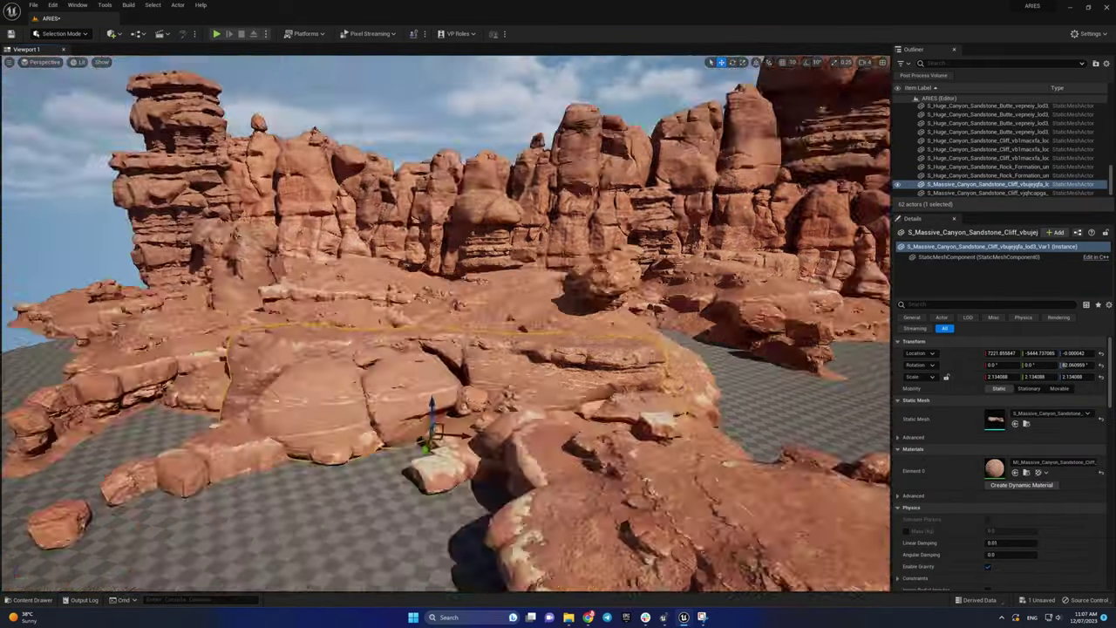
key(ctrl+d)
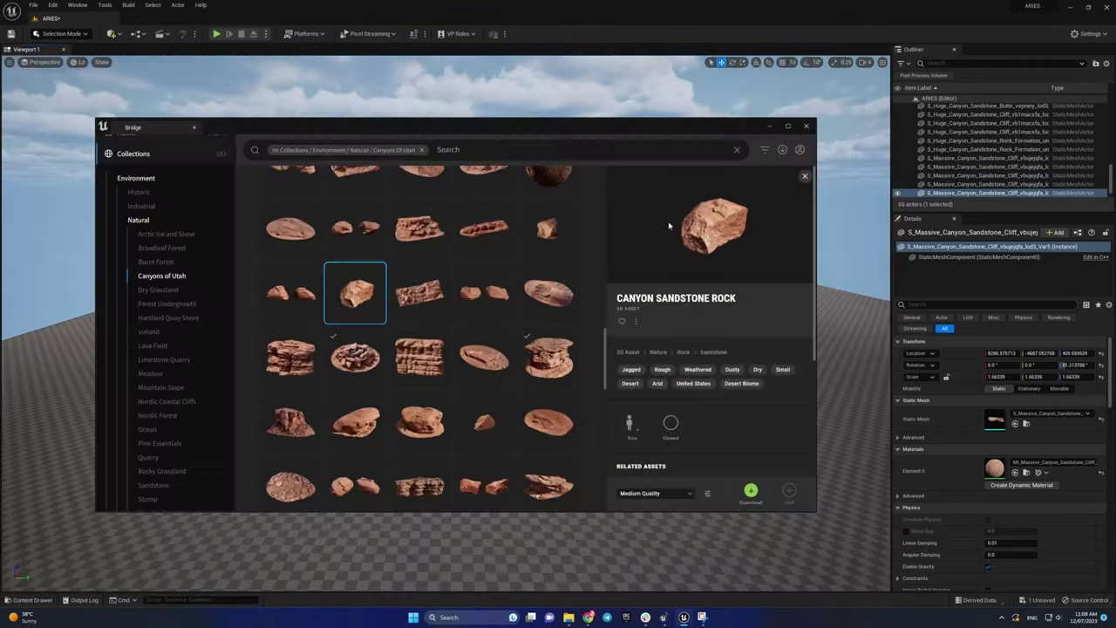
Step: View the Gigantic Canyon Sandstone Cliff, then the Huge Canyon Sandstone Mesa details
click(290, 334)
scroll(419, 349, down, 5)
click(349, 331)
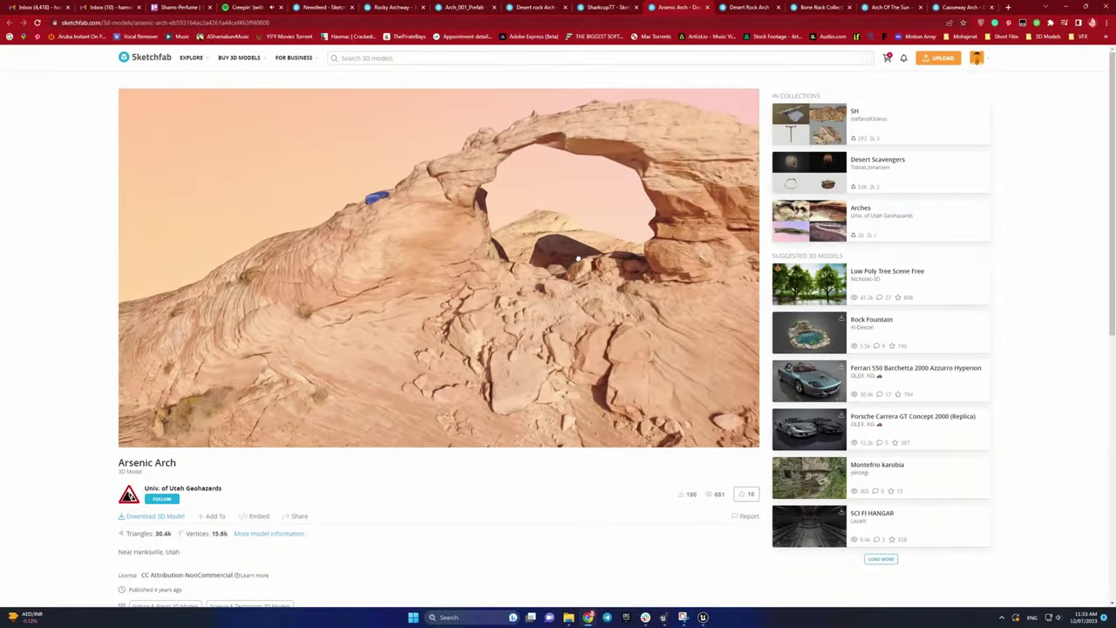
Step: Request the Arsenic Arch 3D model download
click(155, 517)
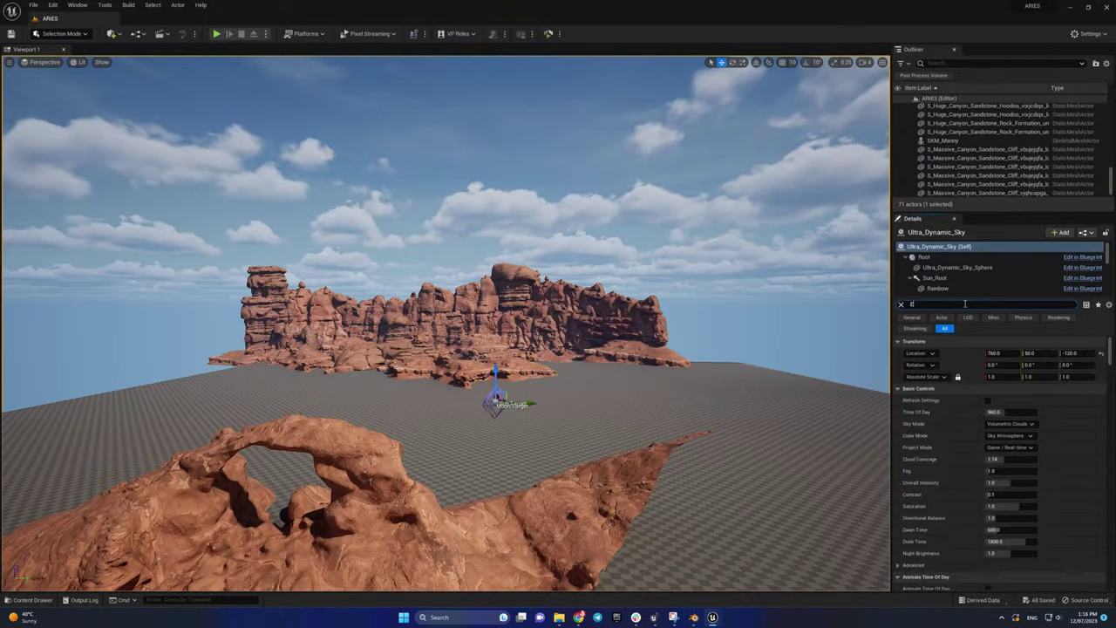
Step: Set Ultra Dynamic Sky's Sky Mode to No Clouds and move Time Of Day into night
text(X)
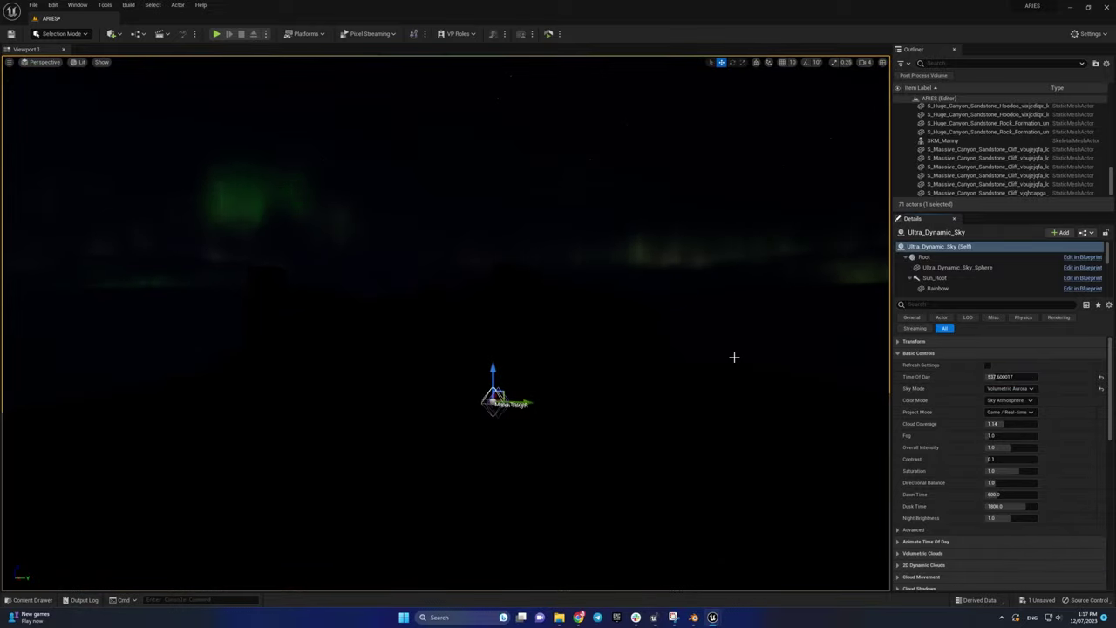
right_drag(735, 357, 735, 356)
click(1008, 388)
click(1009, 428)
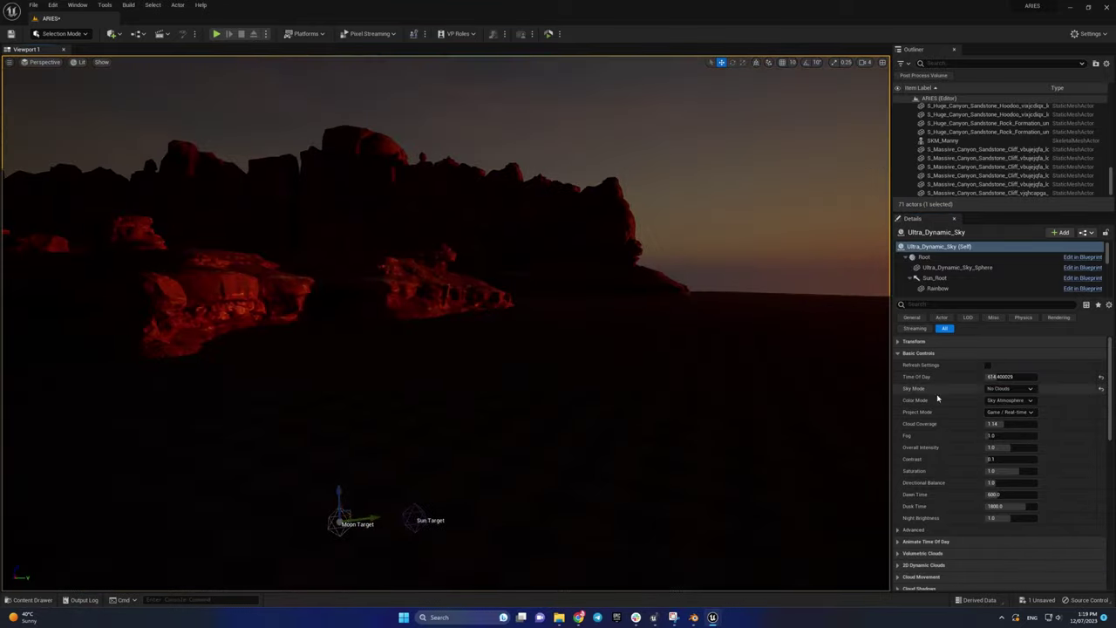
drag(994, 375, 832, 372)
Step: Raise Stars Intensity to 8.0 and turn on Simulate Real Stars
scroll(930, 519, down, 10)
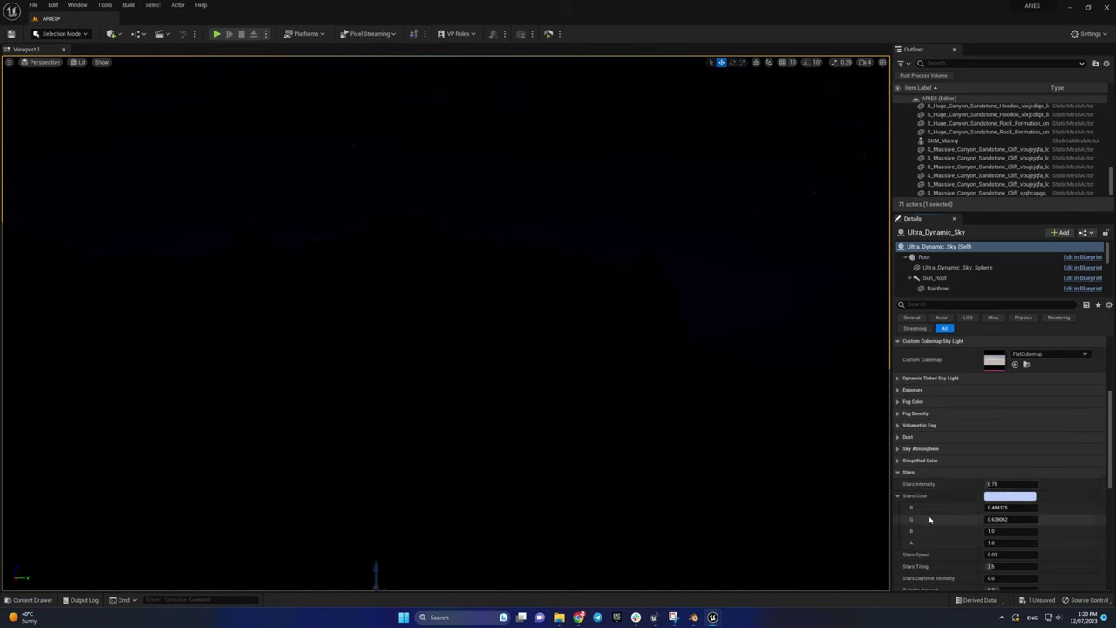
text(8)
key(Return)
scroll(948, 305, down, 2)
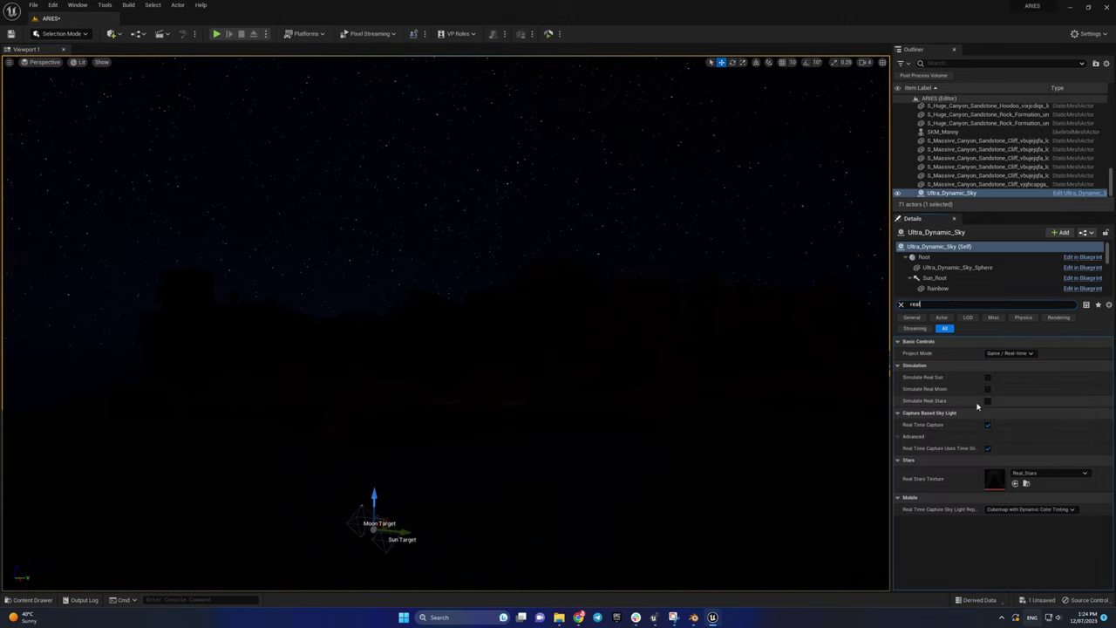
click(988, 402)
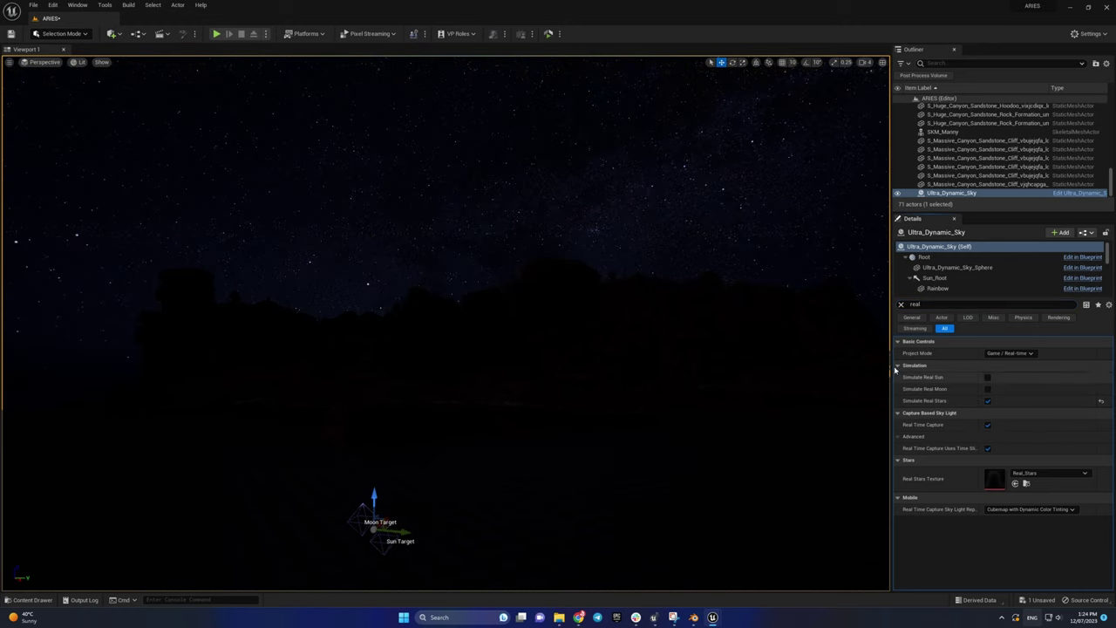
right_drag(445, 323, 409, 297)
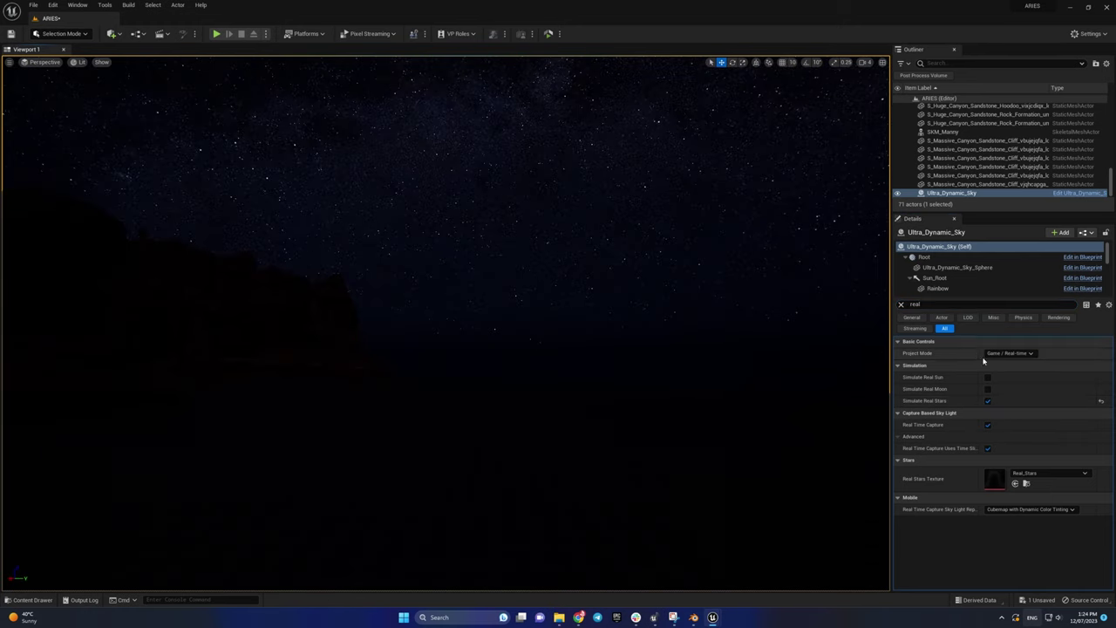
Step: Clear the search filter and paste new Latitude and Longitude values in Simulation
click(901, 304)
click(1011, 452)
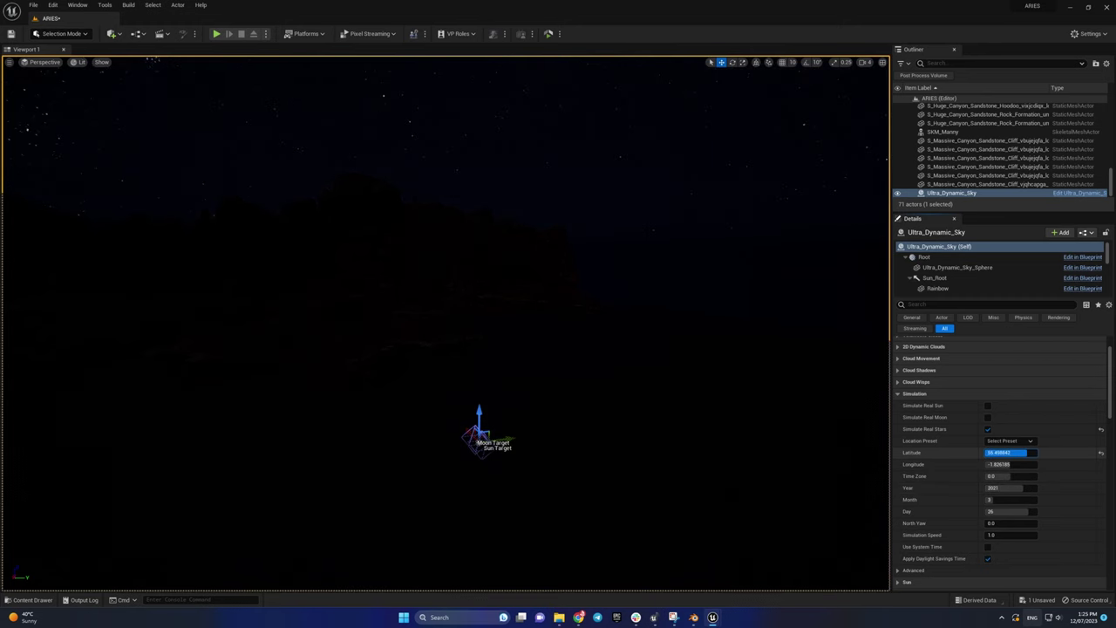
key(ctrl+v)
key(Return)
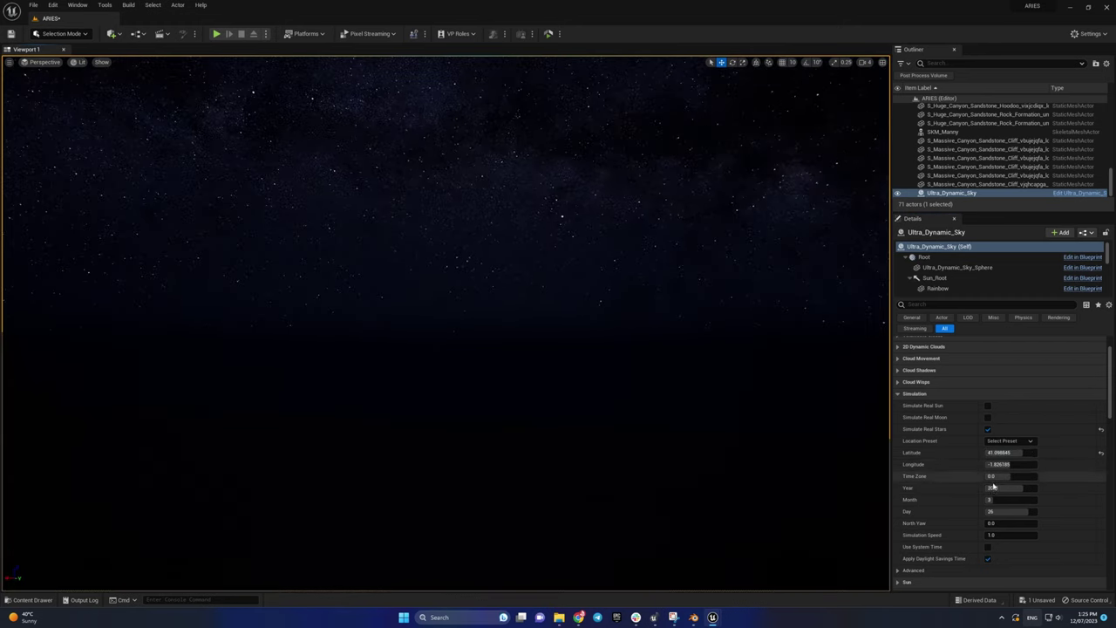
click(1011, 464)
key(ctrl+v)
key(Return)
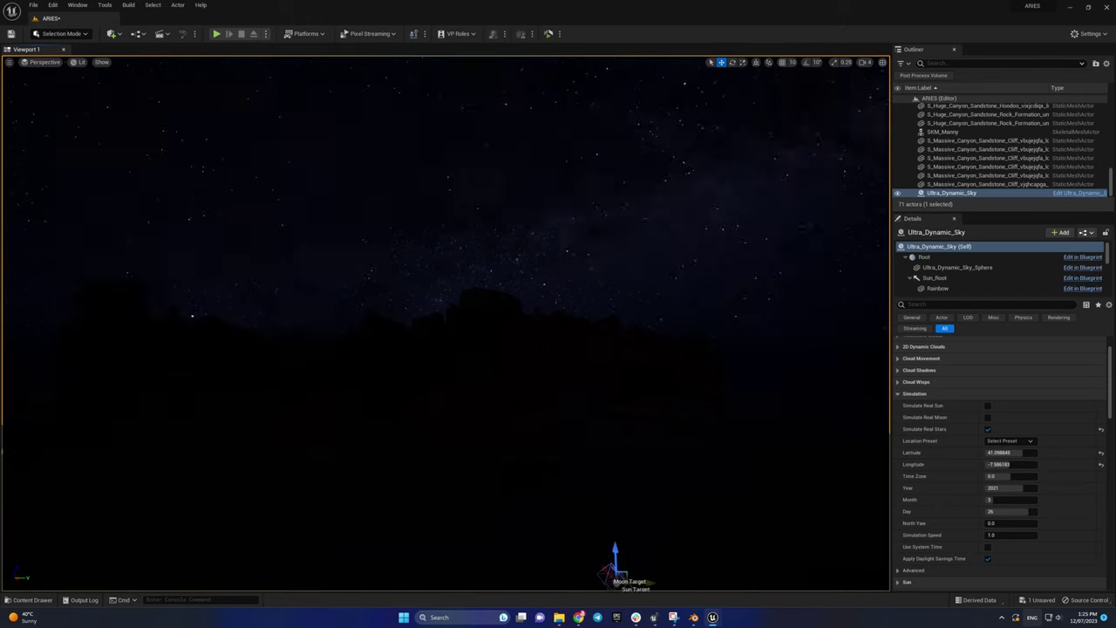
Step: Settle on Longitude about -122.4 and Latitude 32.400001, viewing the star field
click(1013, 464)
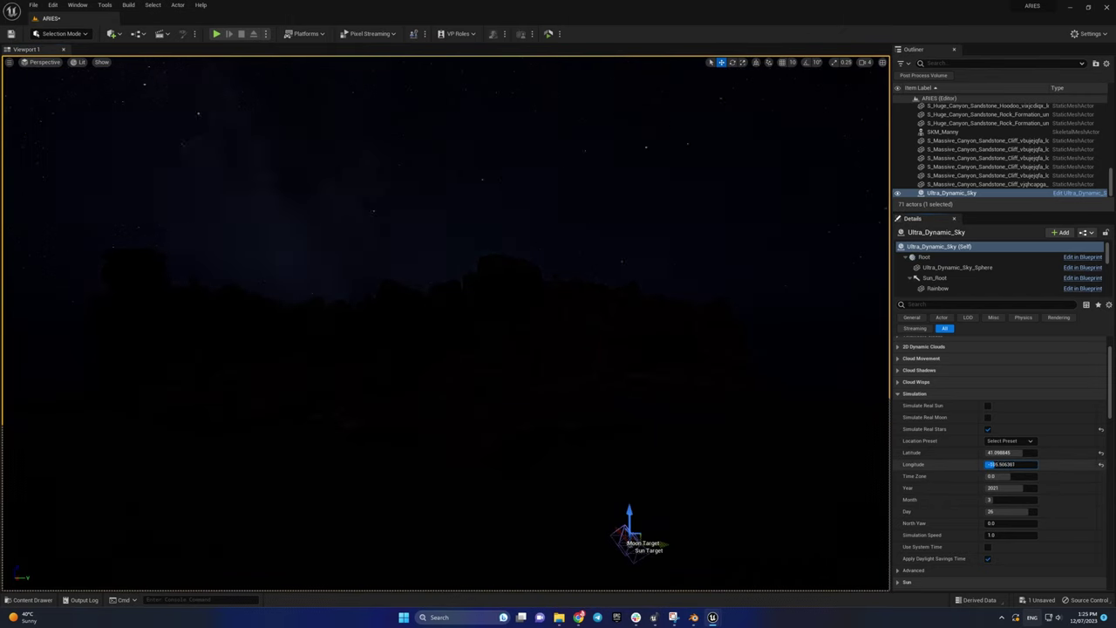
text(-79.586377)
key(Return)
right_drag(728, 466, 663, 418)
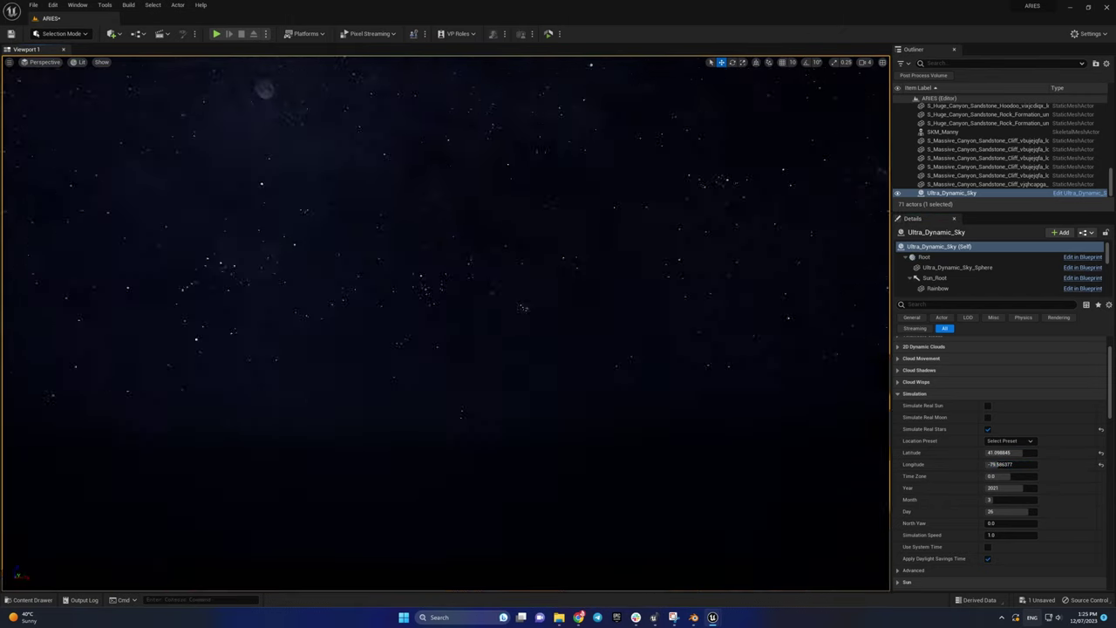
drag(1011, 464, 985, 463)
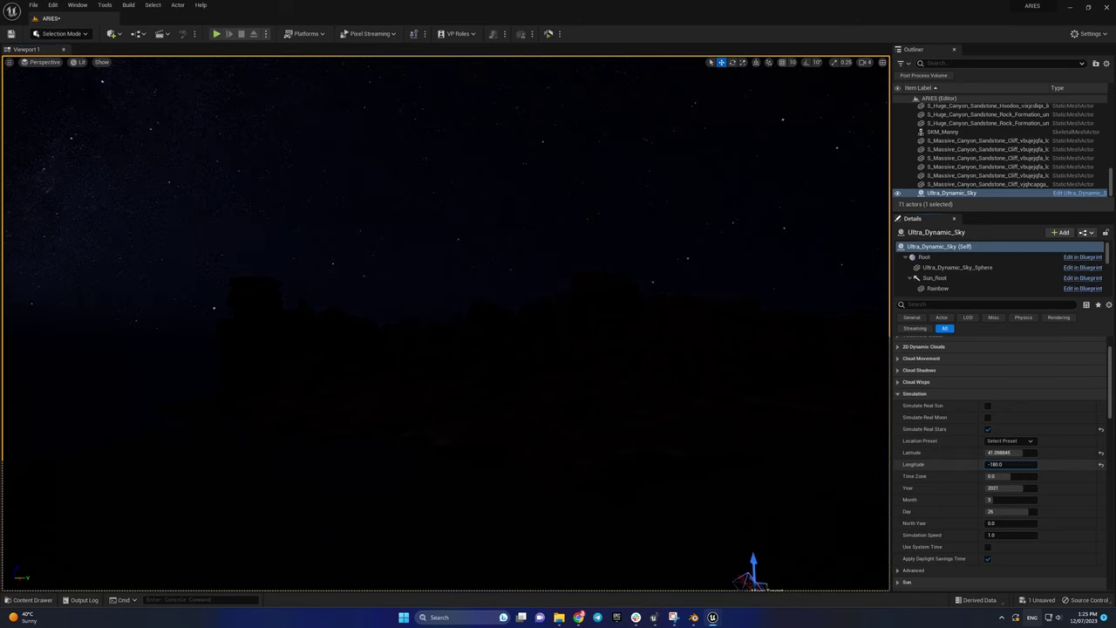
key(ctrl+v)
key(shift+Tab)
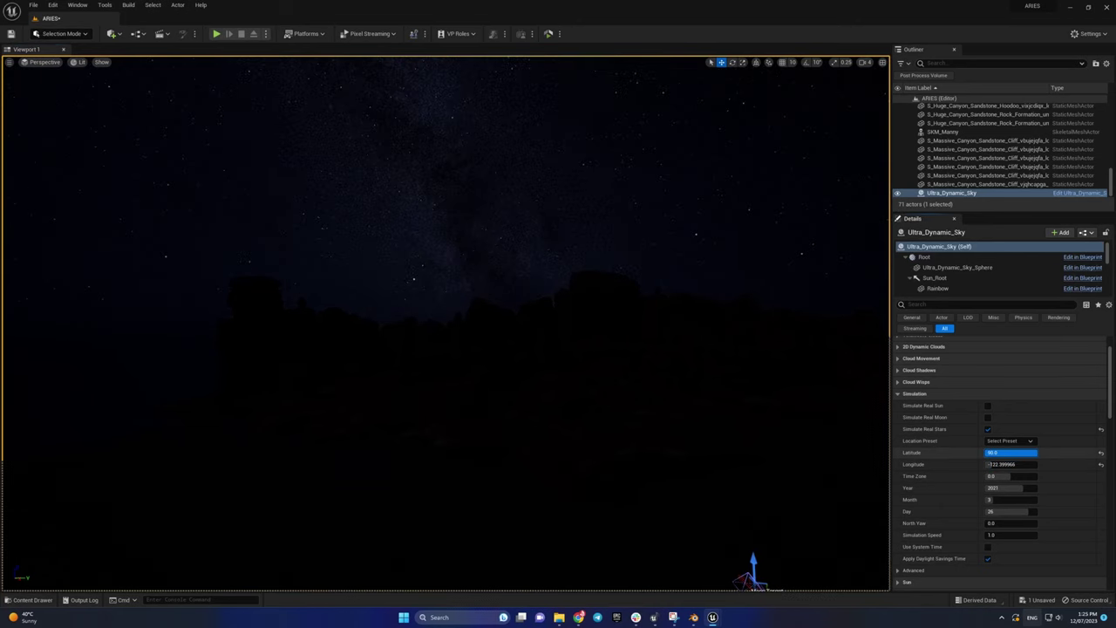
key(ctrl+v)
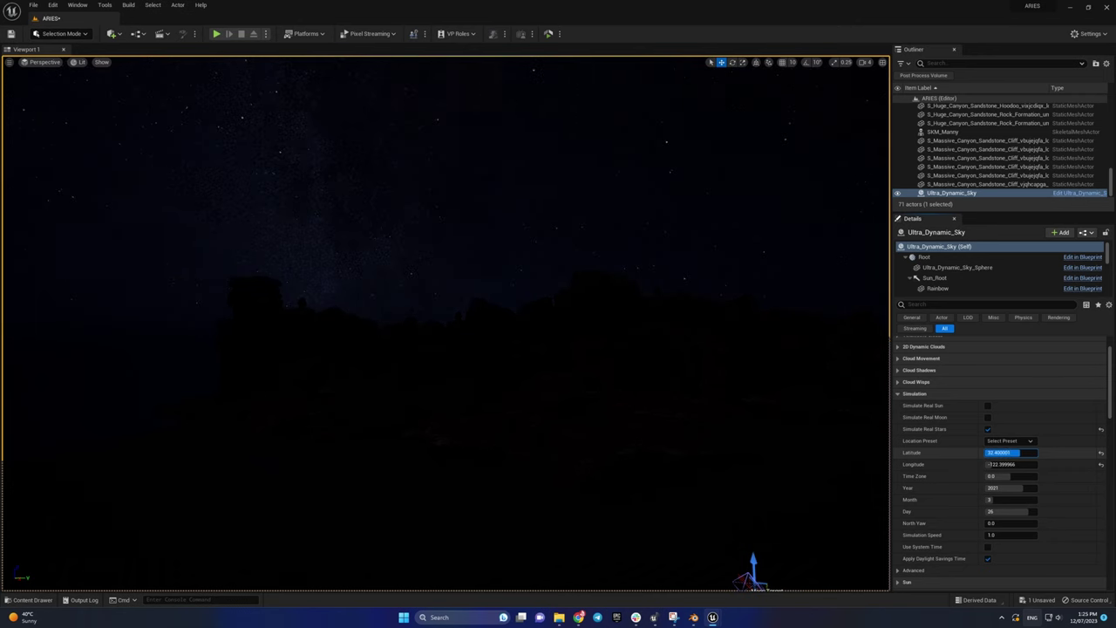
right_drag(445, 349, 444, 261)
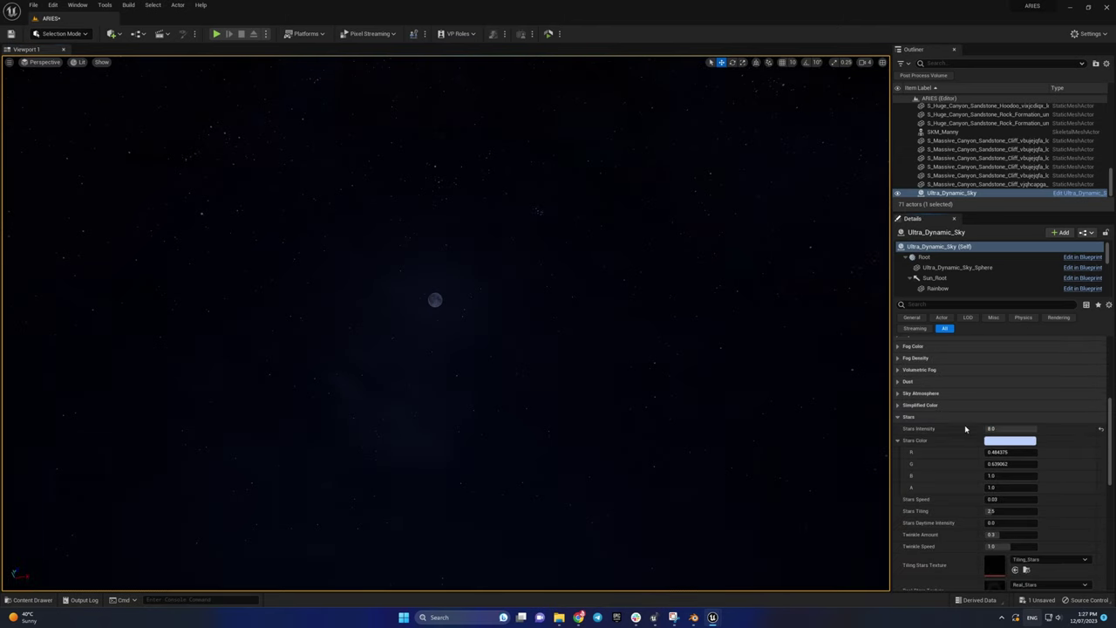
Step: Discard a trial pinkish star colour and tint the stars R 0.8, G 1.0, B 1.0
right_drag(777, 419, 777, 506)
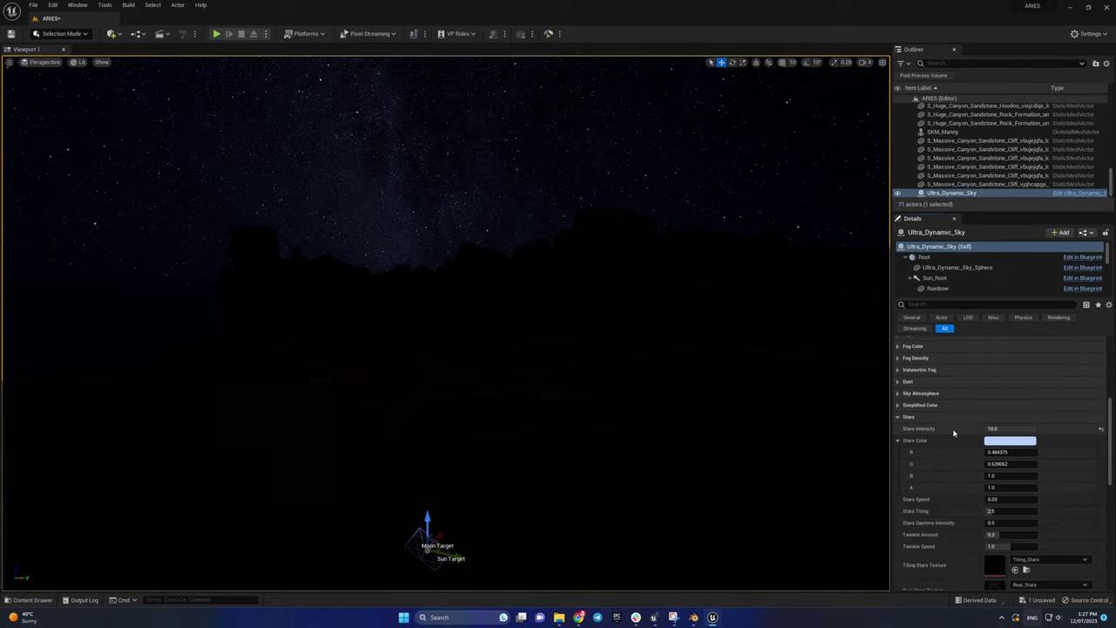
click(1002, 445)
click(865, 430)
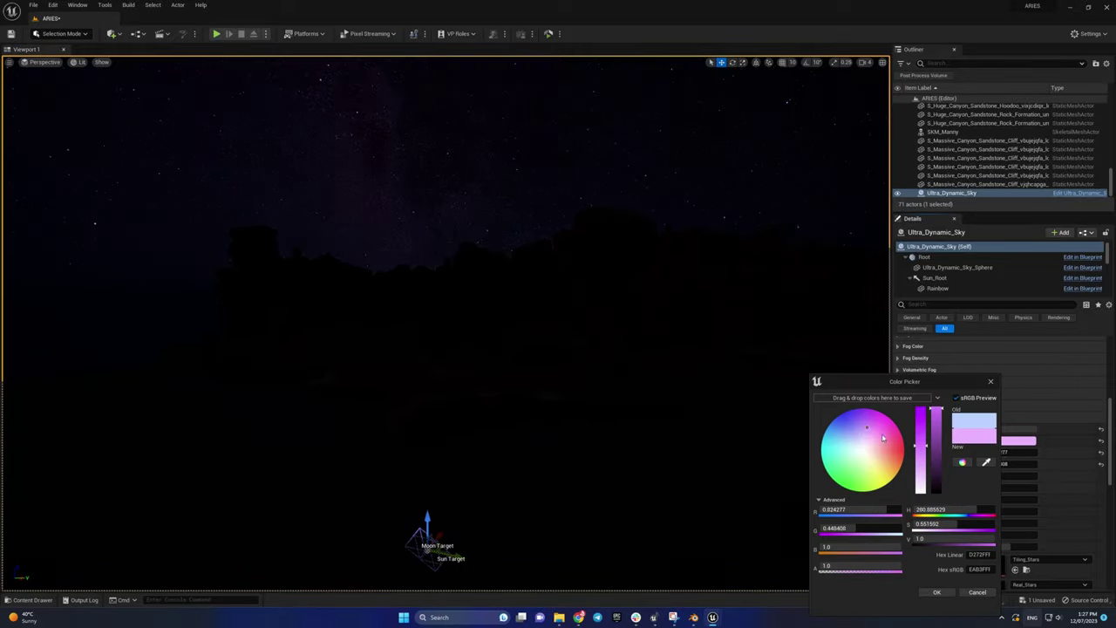
click(977, 592)
click(1006, 453)
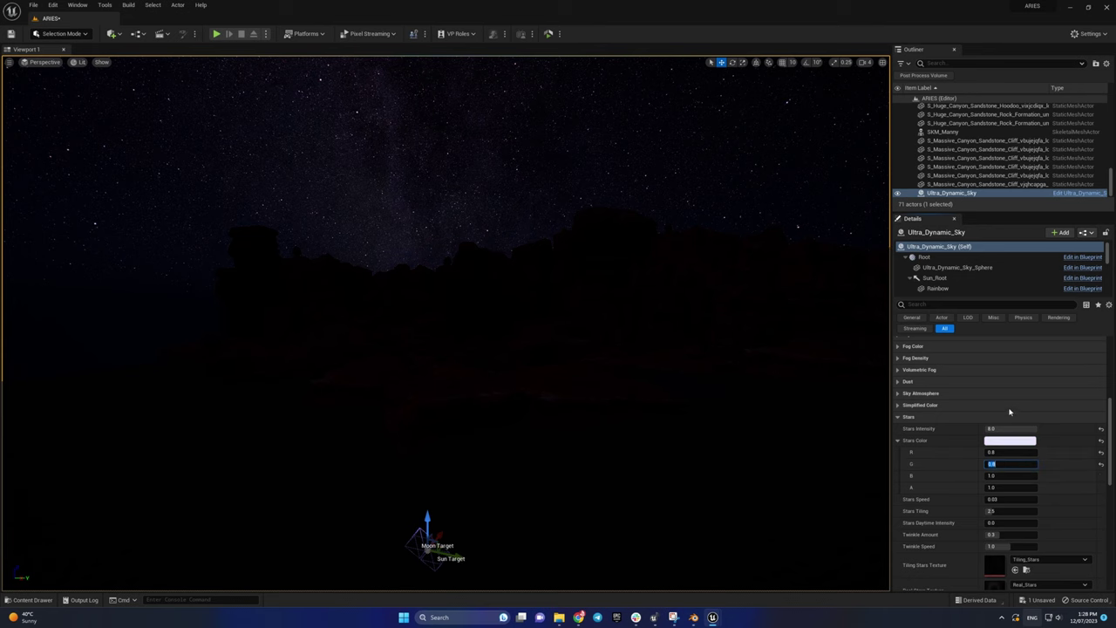
mouse_move(1020, 451)
mouse_move(488, 349)
right_down()
mouse_move(523, 331)
mouse_move(523, 305)
right_up()
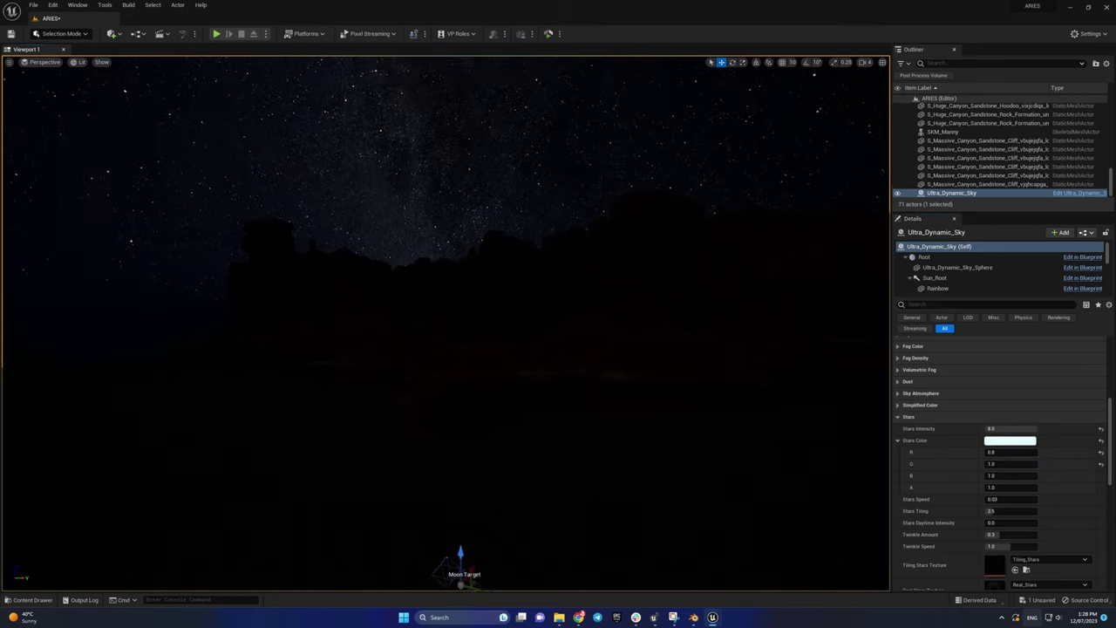
Step: Add a Post Process Volume with Manual metering and Exposure Compensation about 13
click(111, 33)
text(pos)
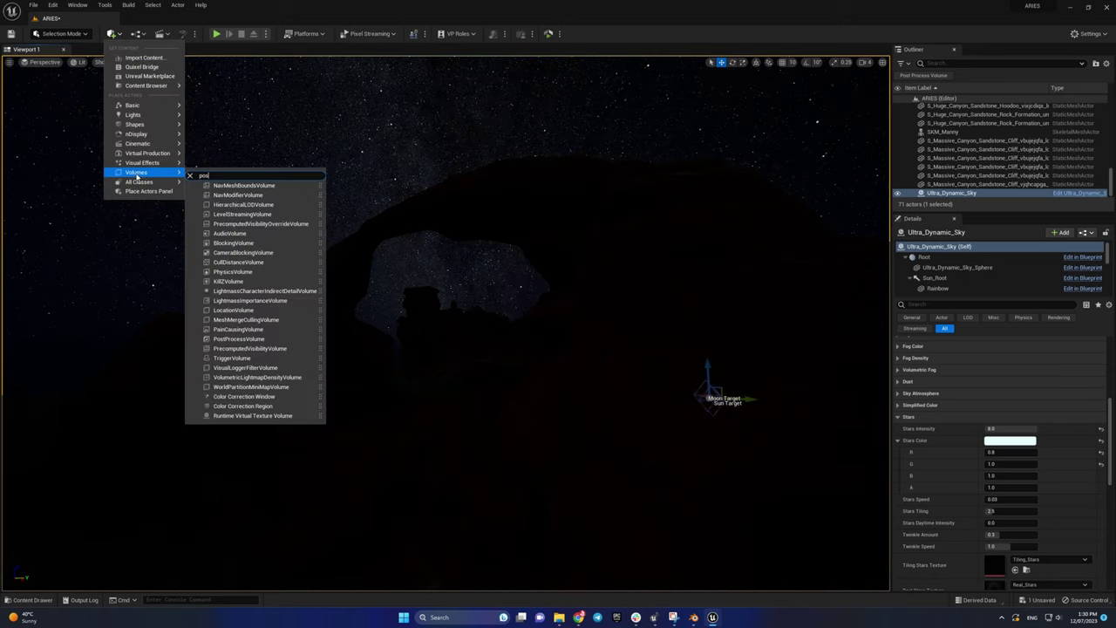
mouse_move(139, 182)
click(236, 187)
click(959, 303)
text(unb)
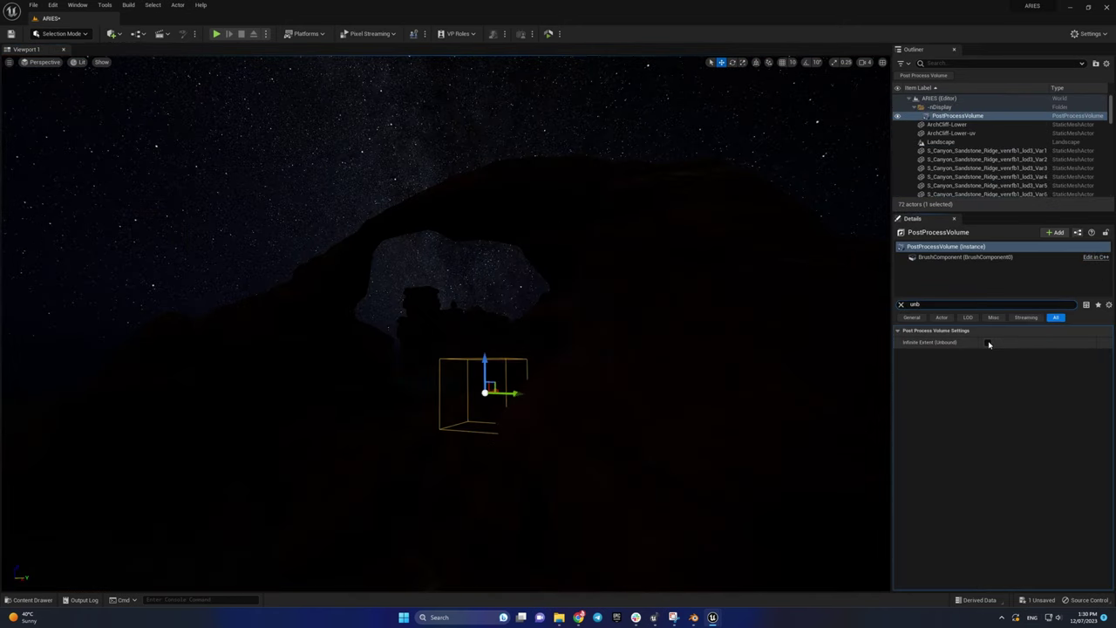
text(expos)
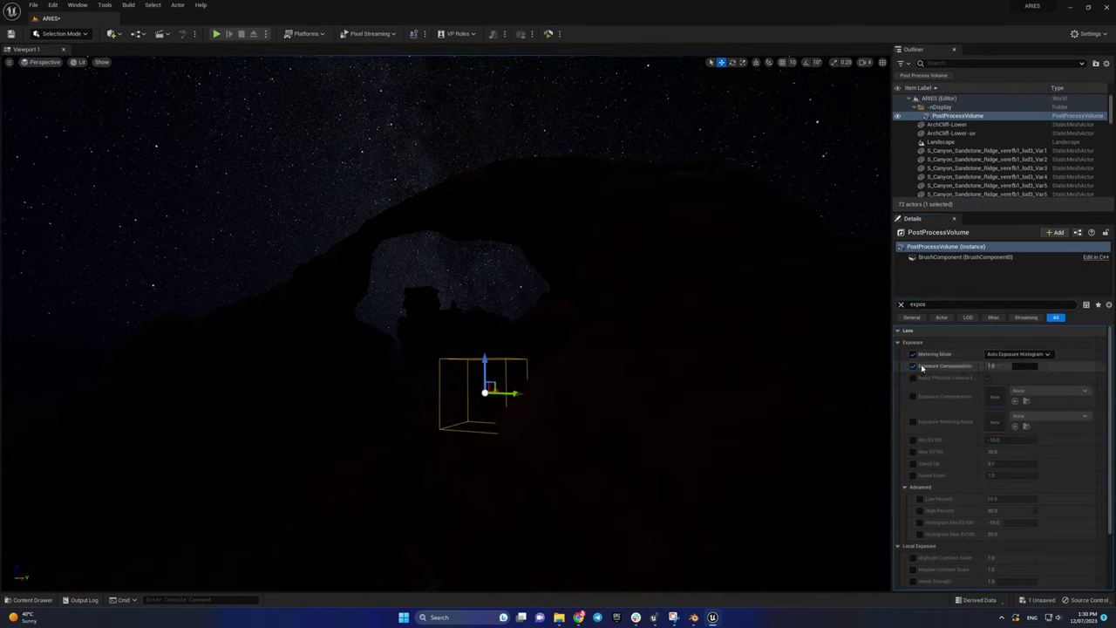
click(1016, 354)
click(1007, 379)
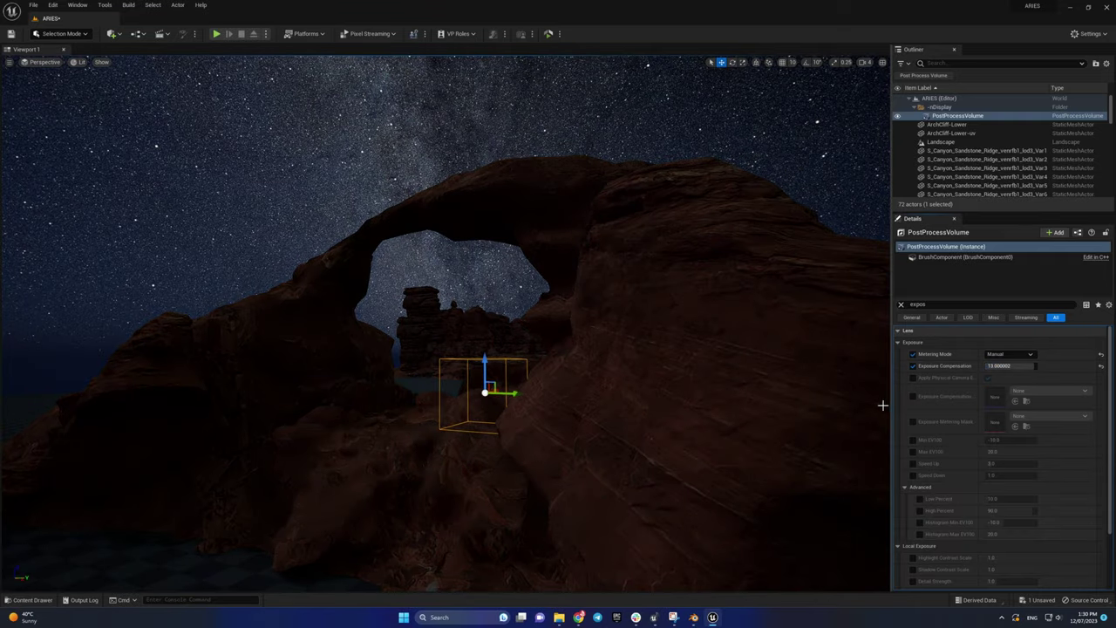
mouse_move(882, 404)
right_down()
mouse_move(871, 262)
mouse_move(872, 401)
mouse_move(872, 383)
right_up()
Step: Export the sky's Real_Stars texture and brighten it in Photoshop with Levels 9 / 1.00 / 54
click(523, 261)
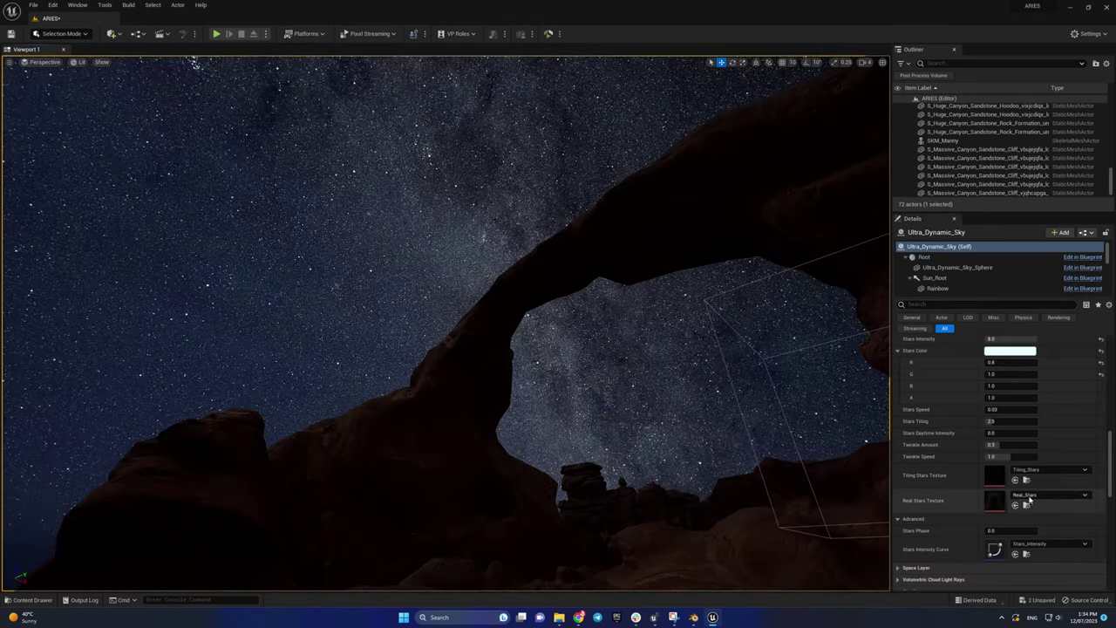
right_click(625, 446)
mouse_move(671, 321)
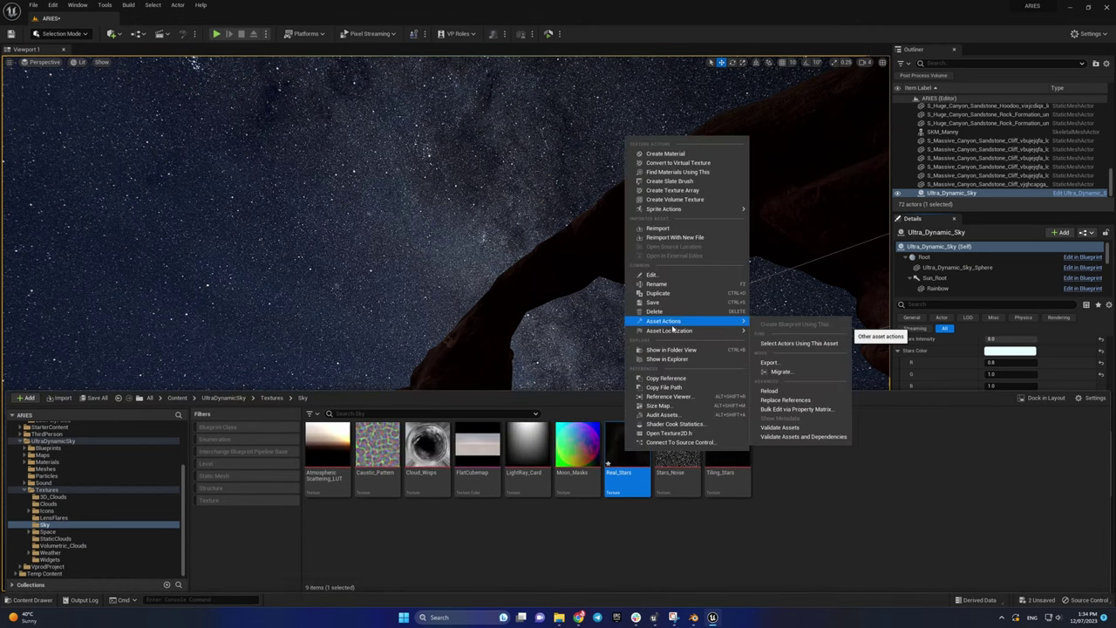
click(785, 363)
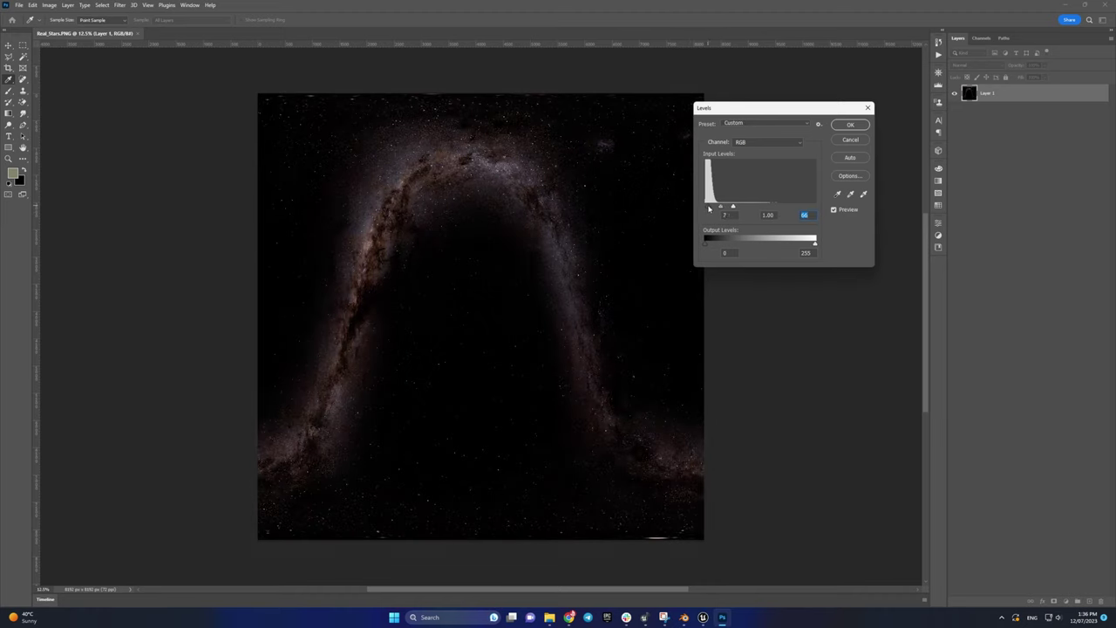
drag(732, 206, 709, 206)
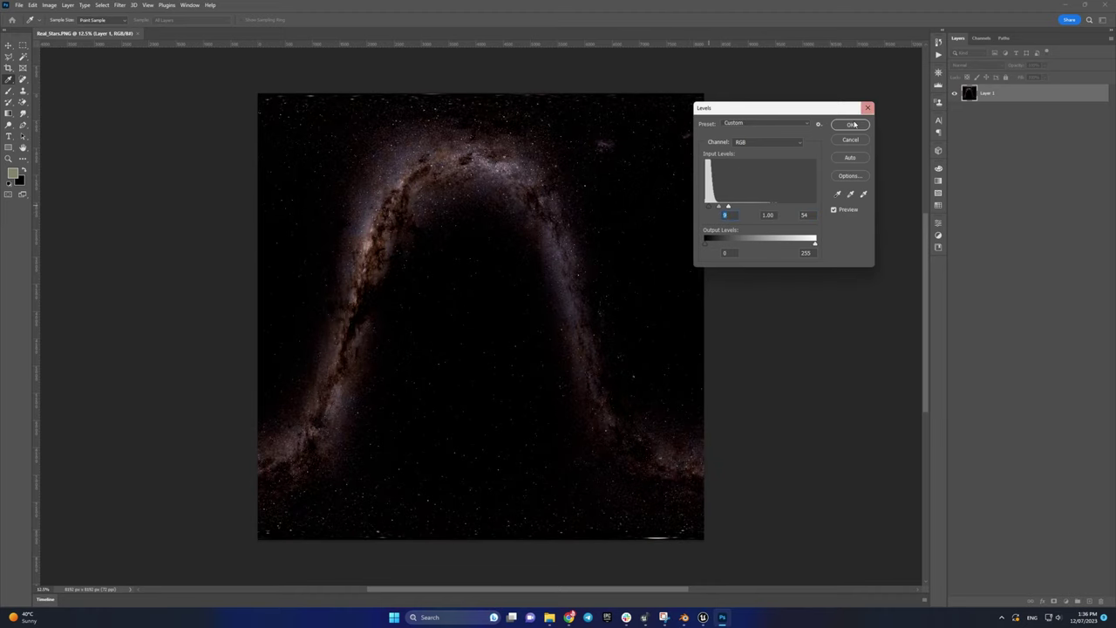
click(853, 125)
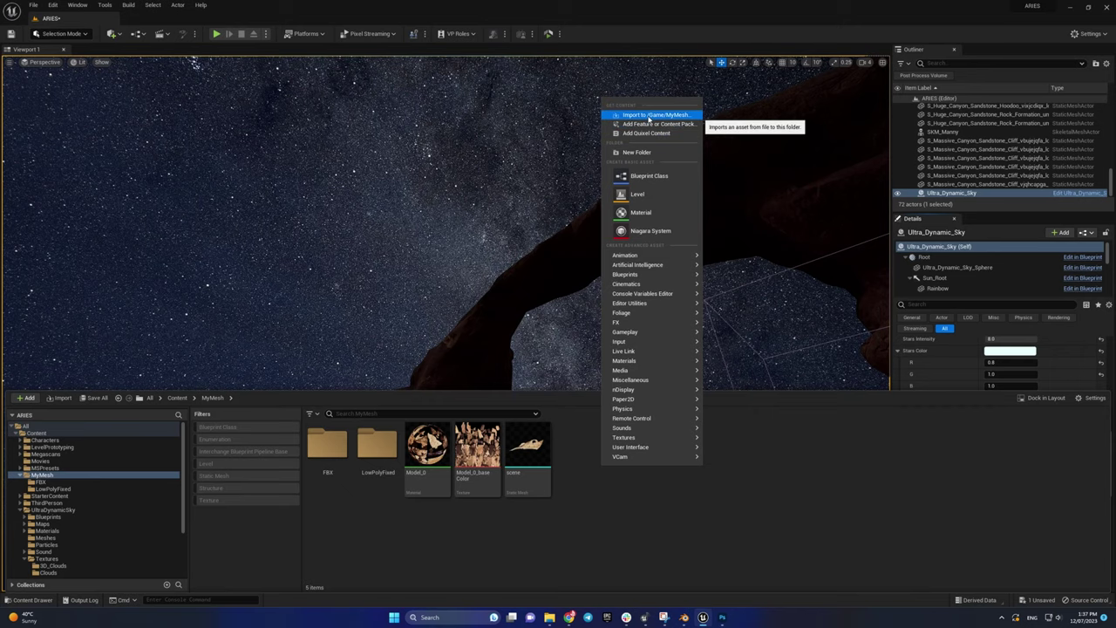
Step: Import the edited star PNG into MyMesh and assign it as the Real Stars Texture
click(648, 119)
double_click(270, 236)
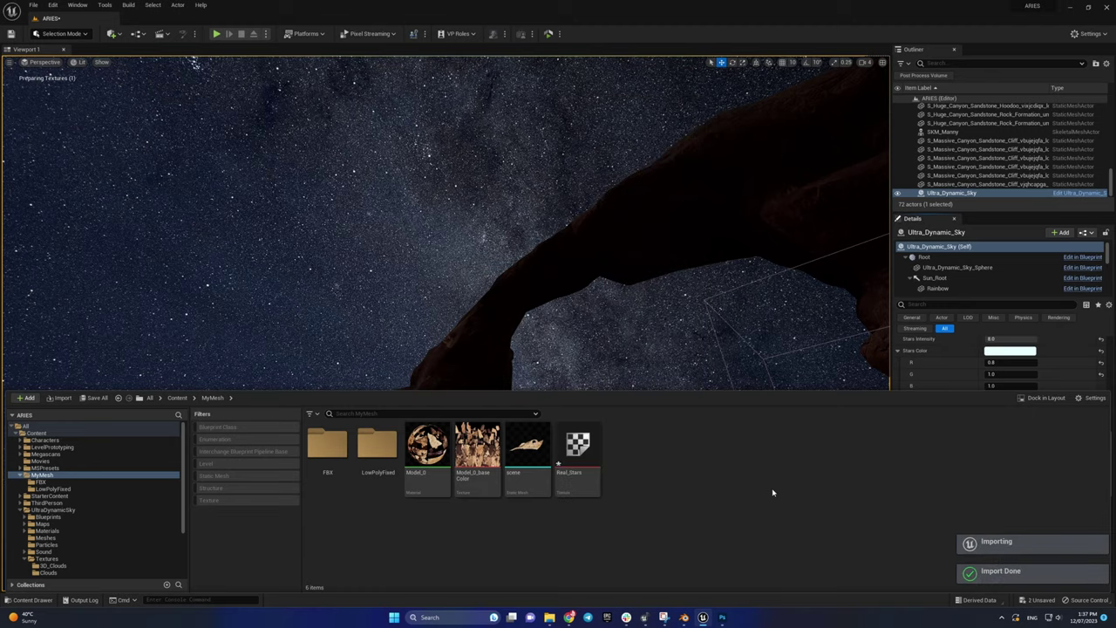
click(585, 455)
scroll(962, 367, down, 3)
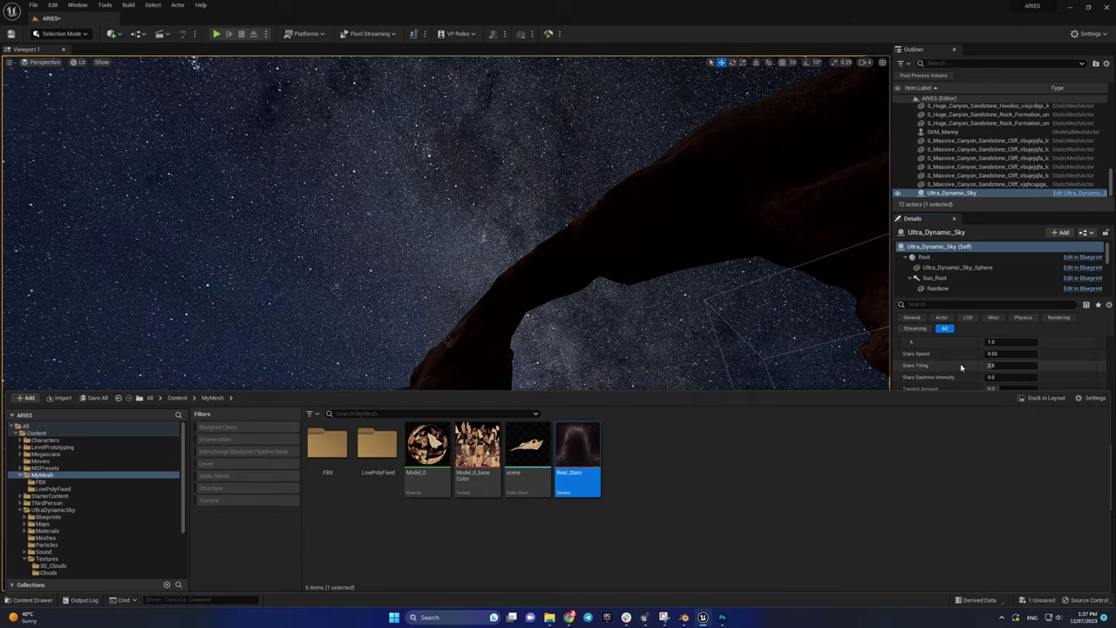
click(1015, 365)
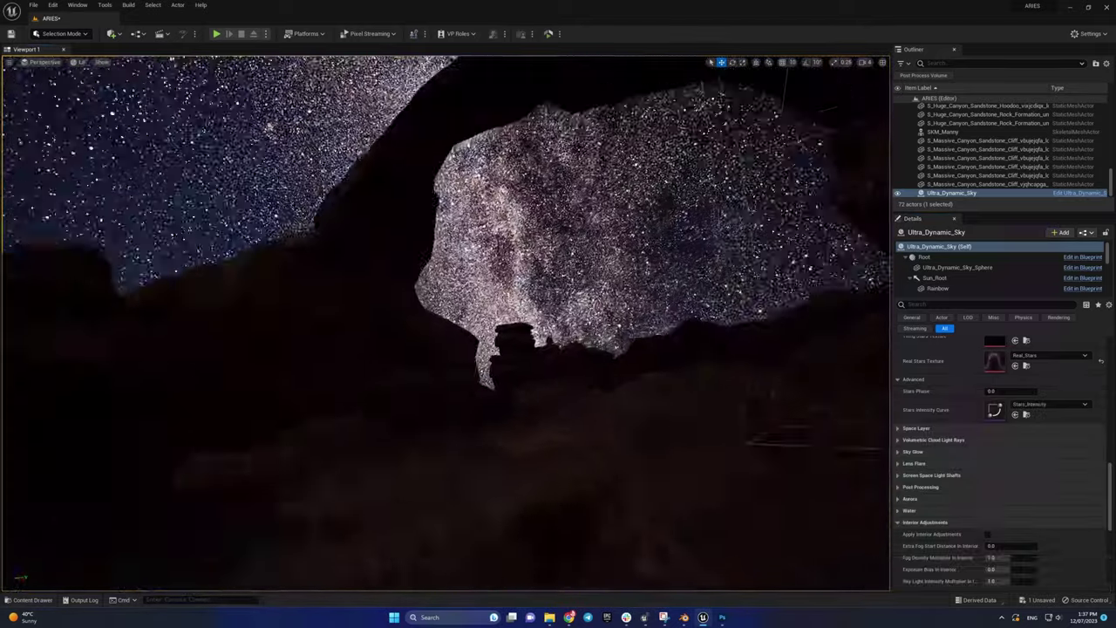
Step: Lower Stars Intensity to 0.75
scroll(943, 450, up, 5)
click(1002, 436)
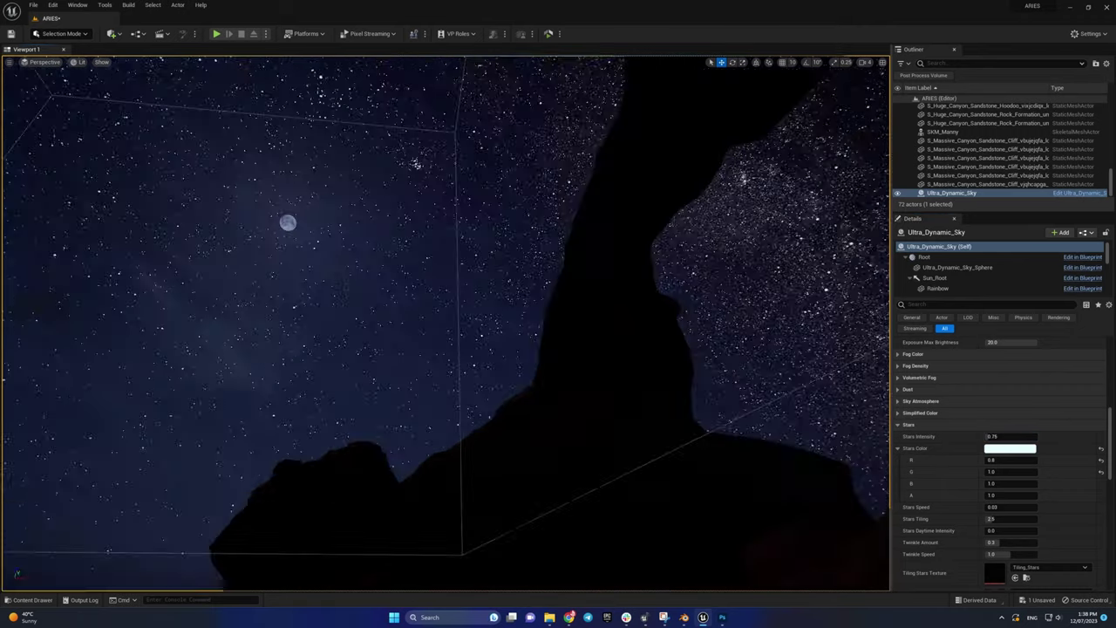
key(Return)
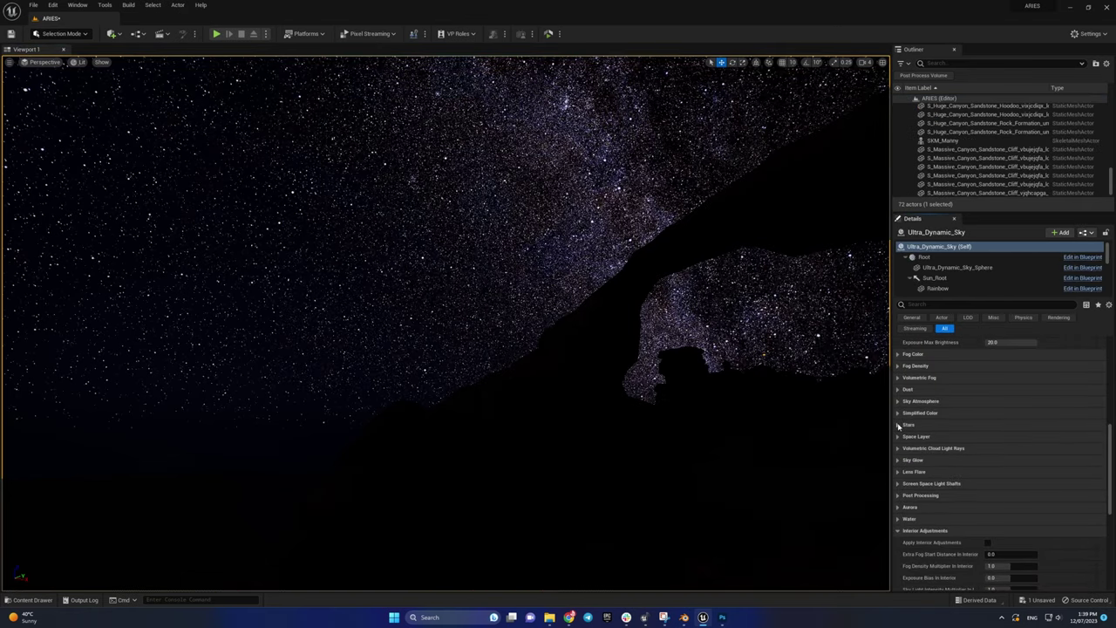
Step: Lower Stars Intensity to about 2.8, shift the Time Zone, and set the year 2021
click(898, 425)
drag(1009, 436, 1046, 440)
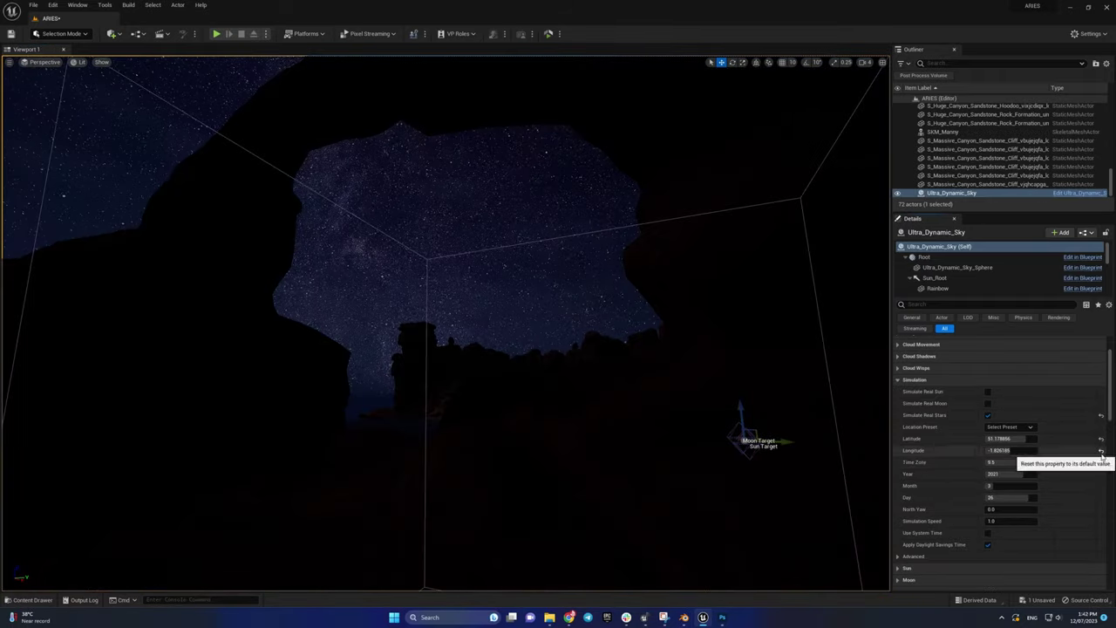
click(1101, 461)
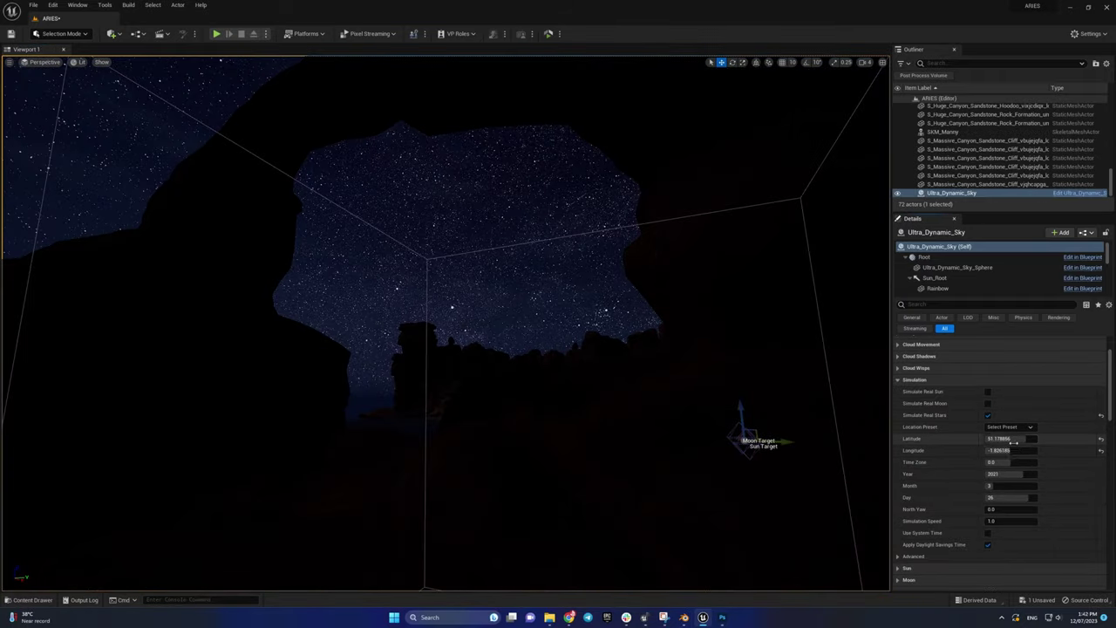
drag(1013, 462, 1016, 472)
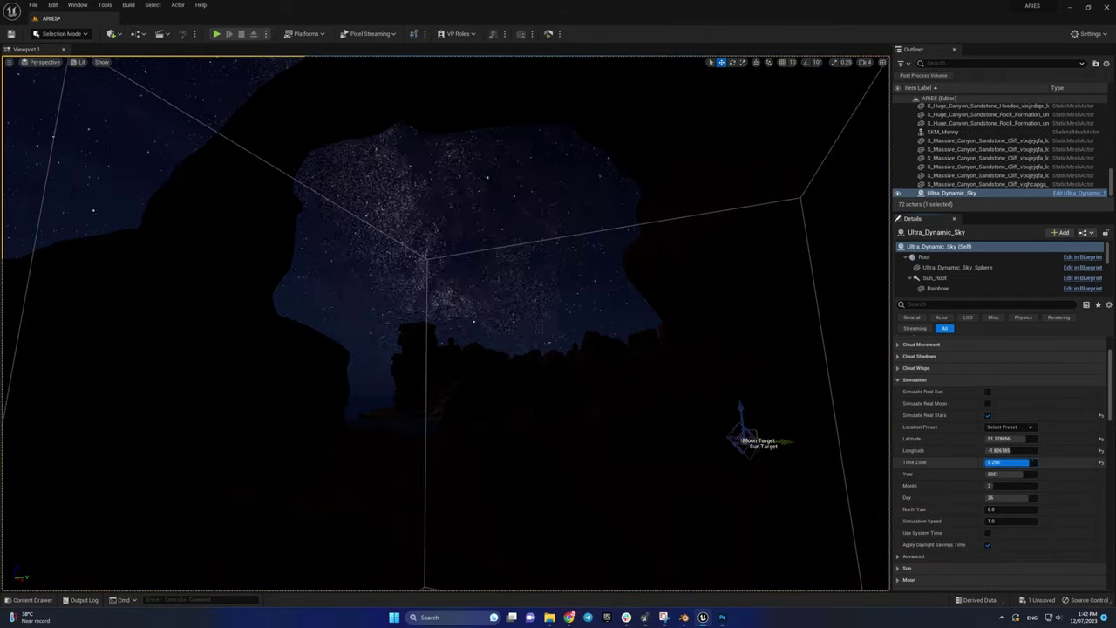
click(1016, 473)
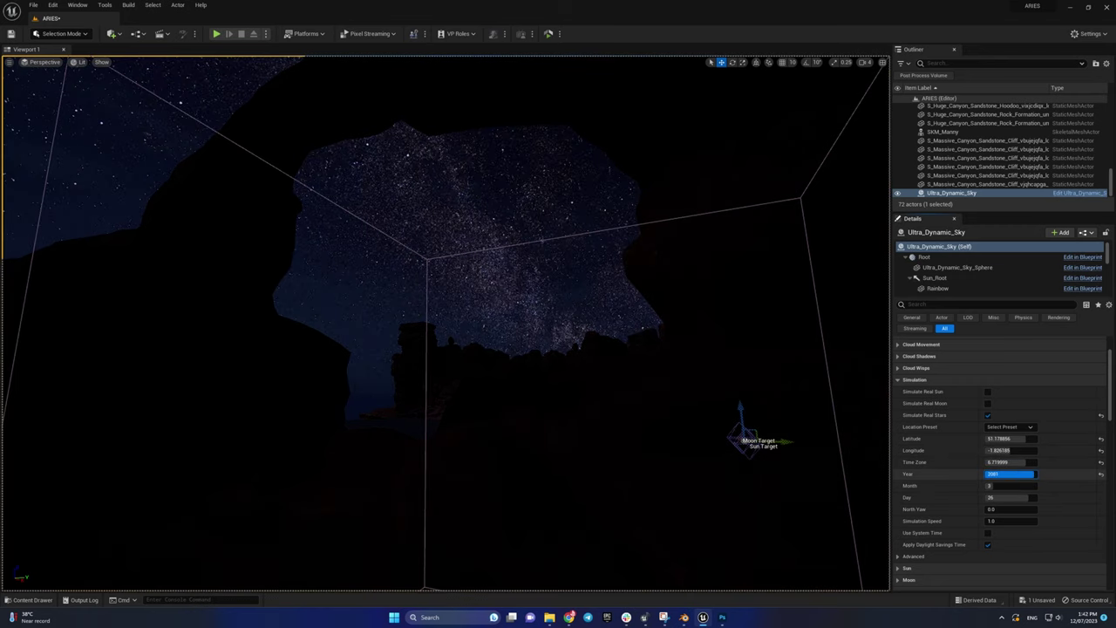
text(1800)
key(Return)
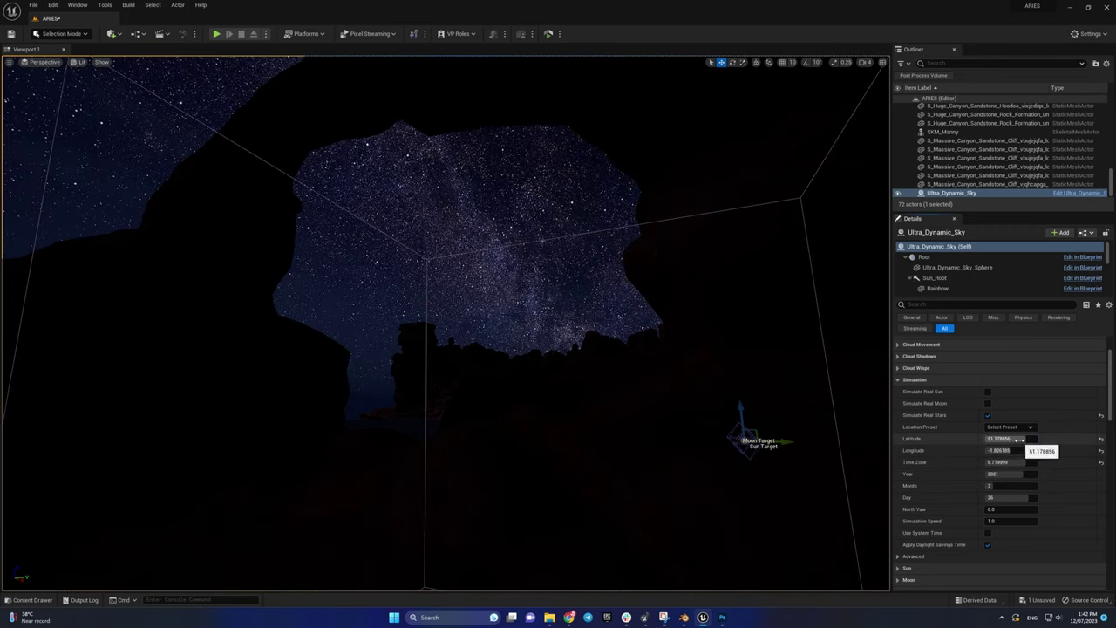
Step: Try latitudes -90 and about -45.9 before settling on -78.48
key(ctrl+v)
key(Return)
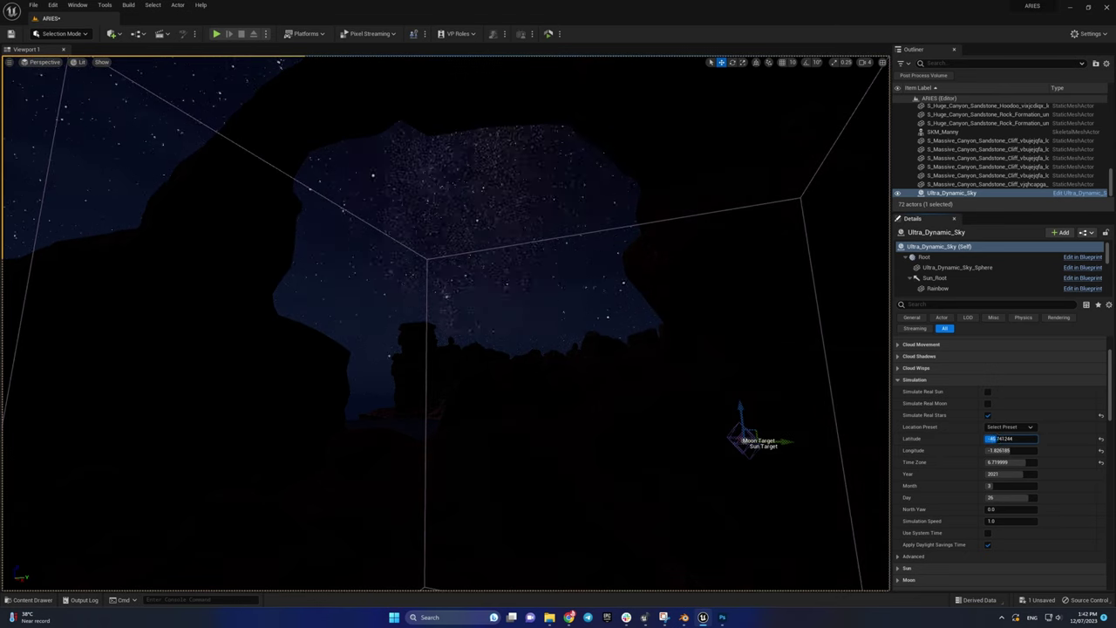
text(-90)
key(Return)
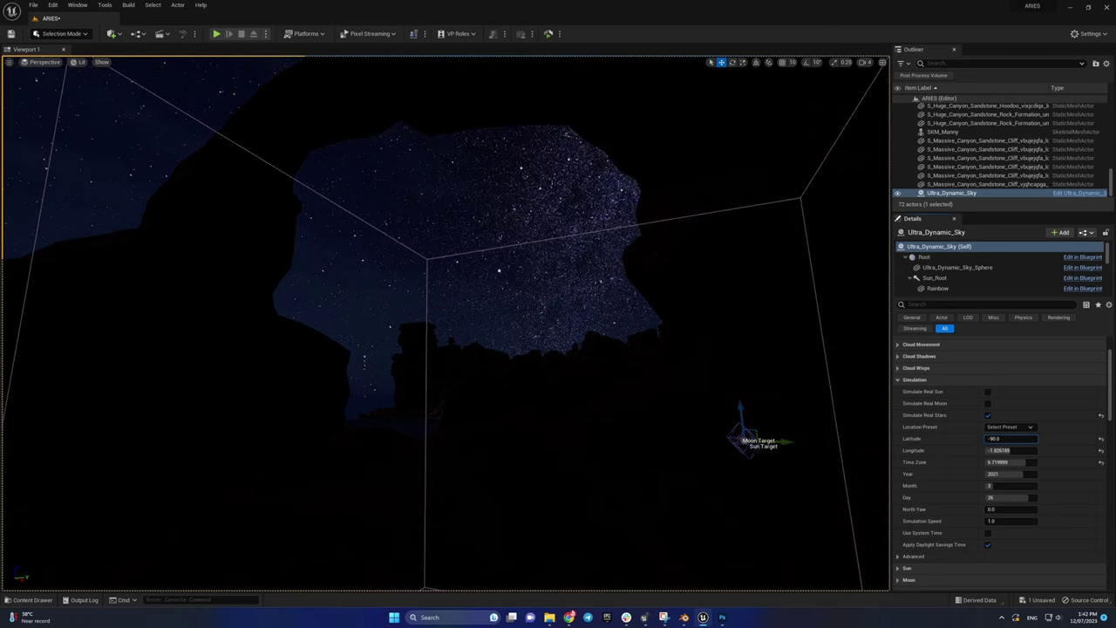
key(ctrl+v)
key(Return)
key(ctrl+v)
key(Return)
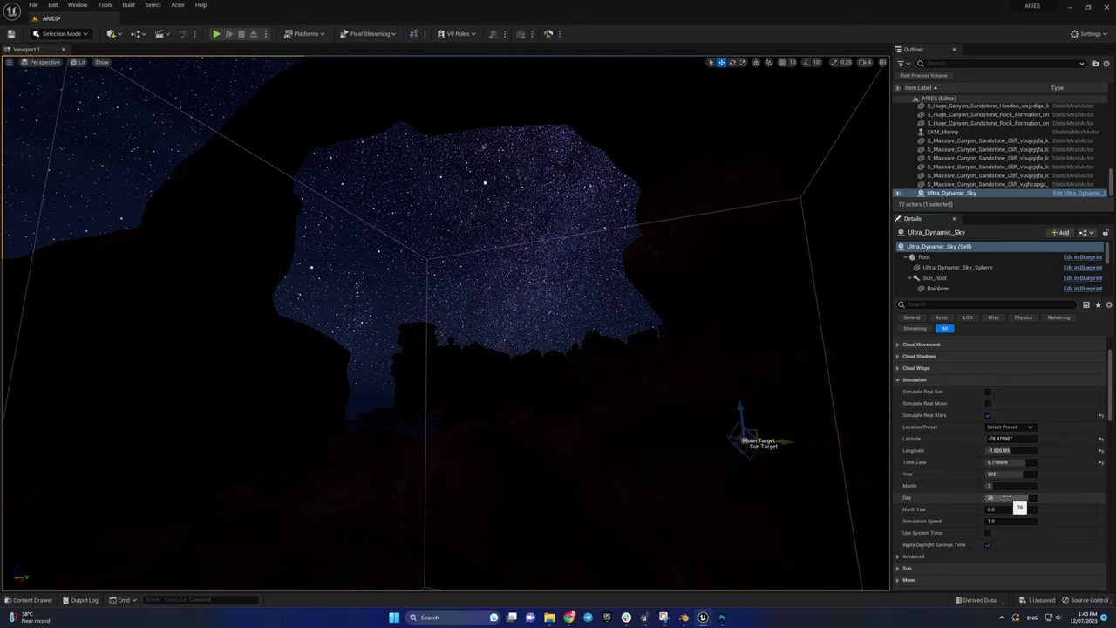
Step: Rotate North Yaw to about 187 to frame the Milky Way above the arch
mouse_move(1003, 510)
mouse_down()
mouse_move(985, 509)
mouse_move(1004, 509)
mouse_up()
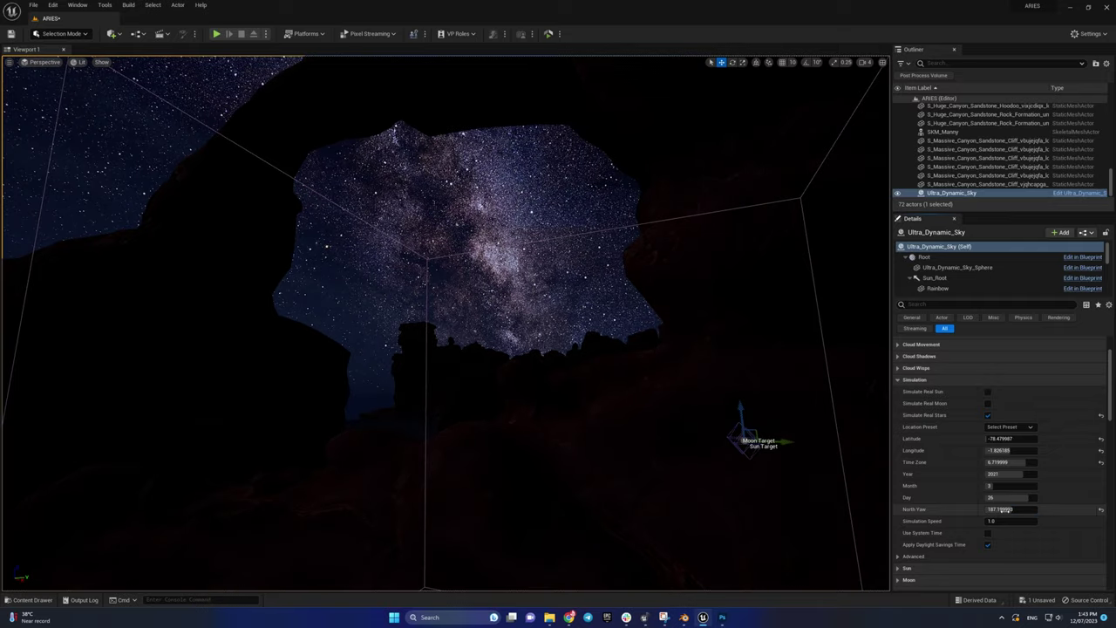
right_drag(673, 310, 672, 218)
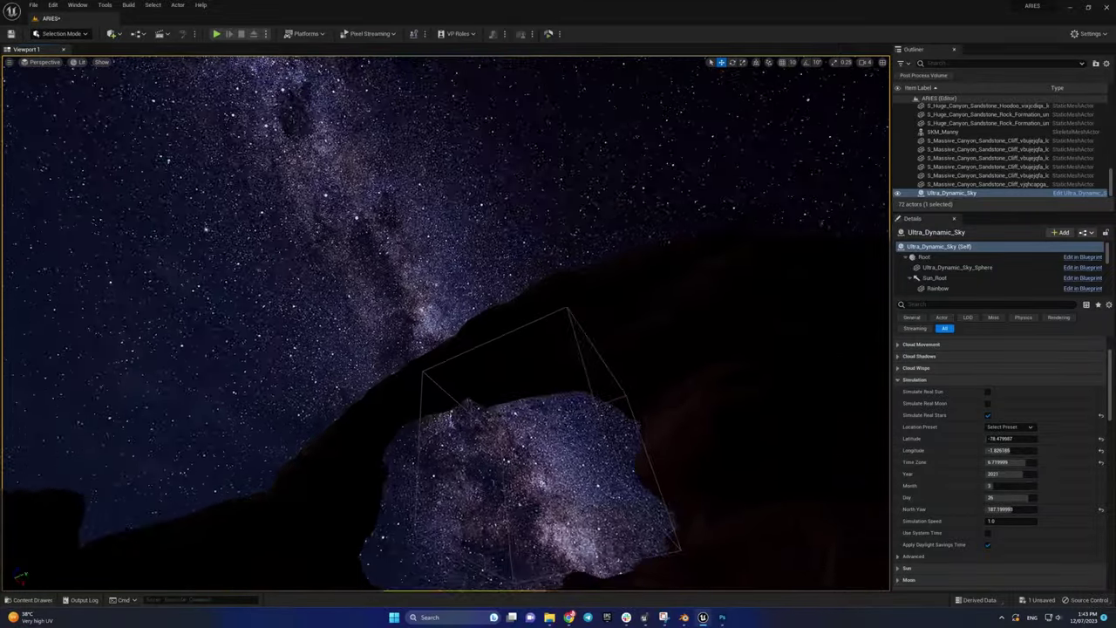
right_drag(717, 399, 716, 400)
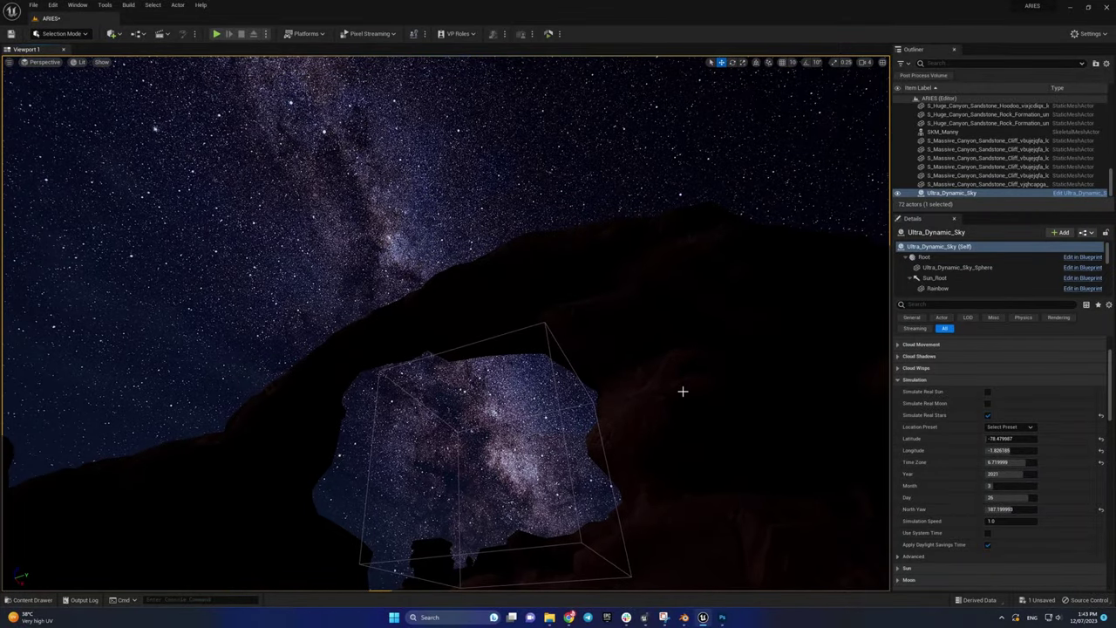
scroll(683, 391, down, 5)
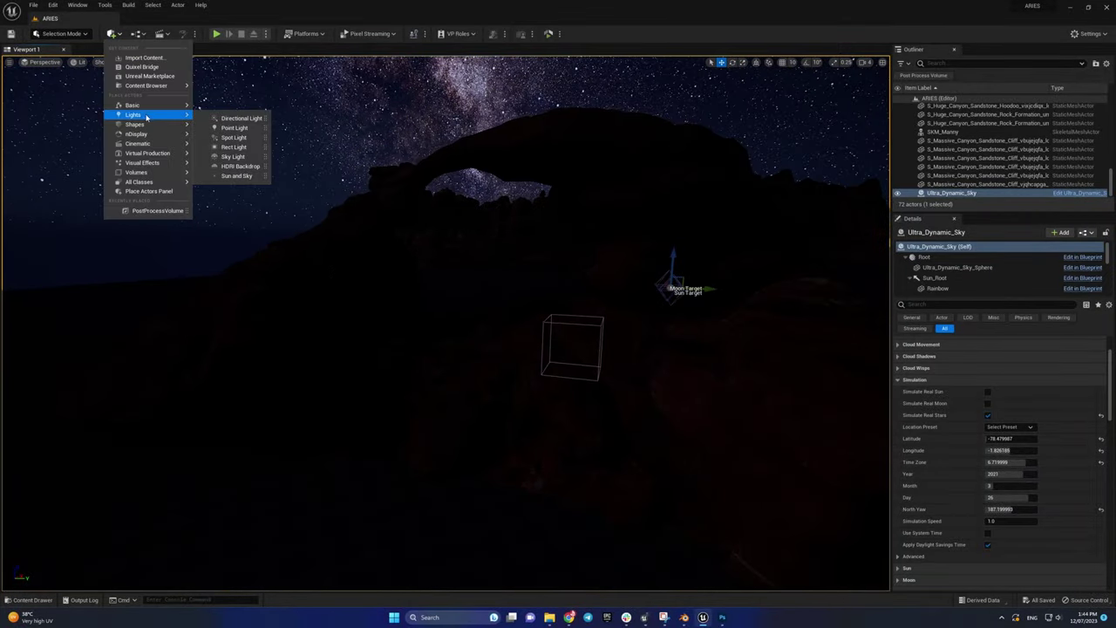
Step: Place a point light among the rocks with a warm 3200 K colour temperature
drag(245, 128, 375, 427)
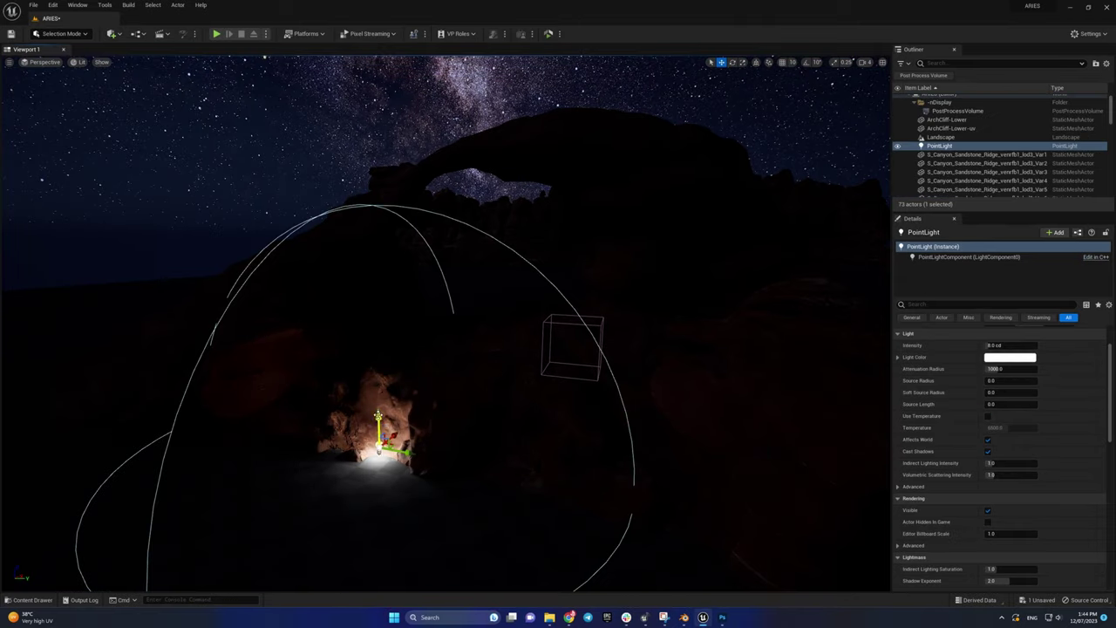
right_drag(366, 326, 367, 326)
scroll(940, 505, up, 2)
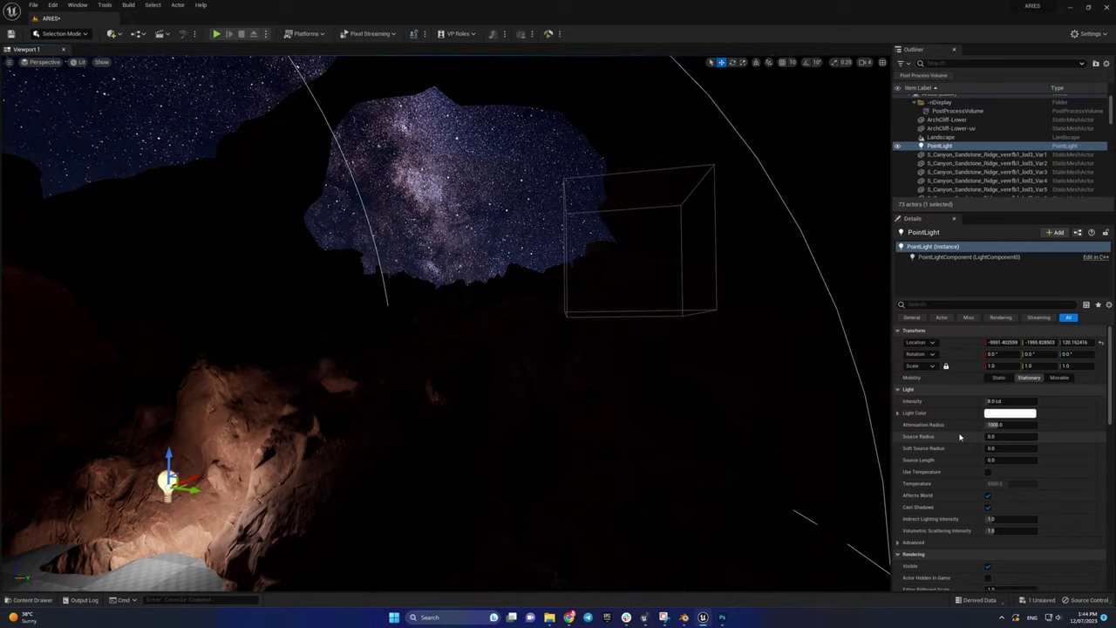
click(988, 472)
click(995, 483)
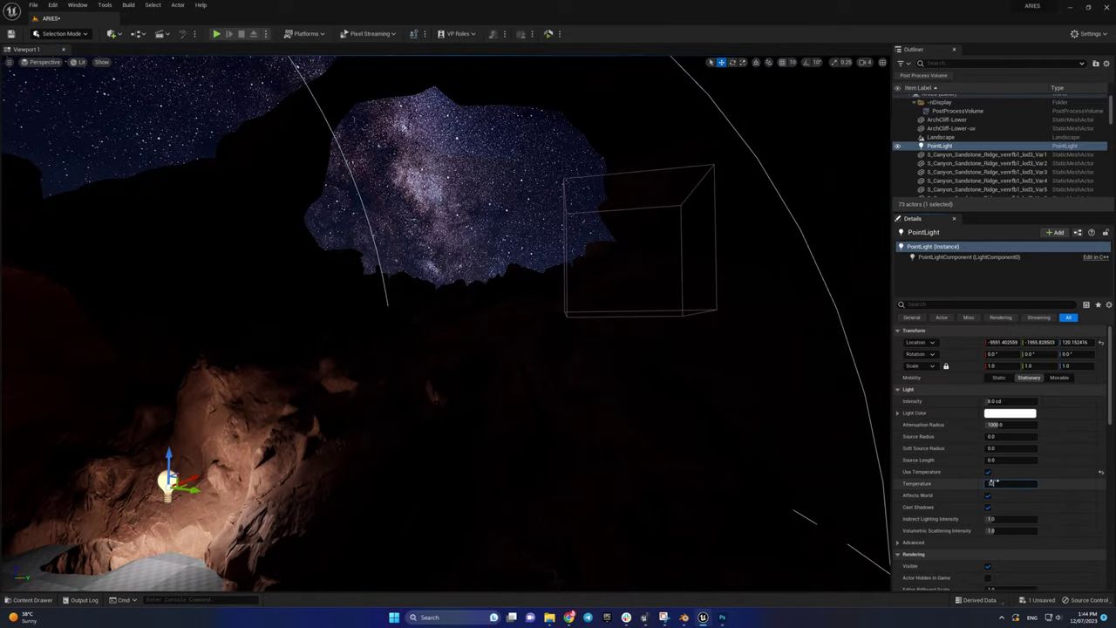
text(3200)
right_drag(437, 409, 437, 409)
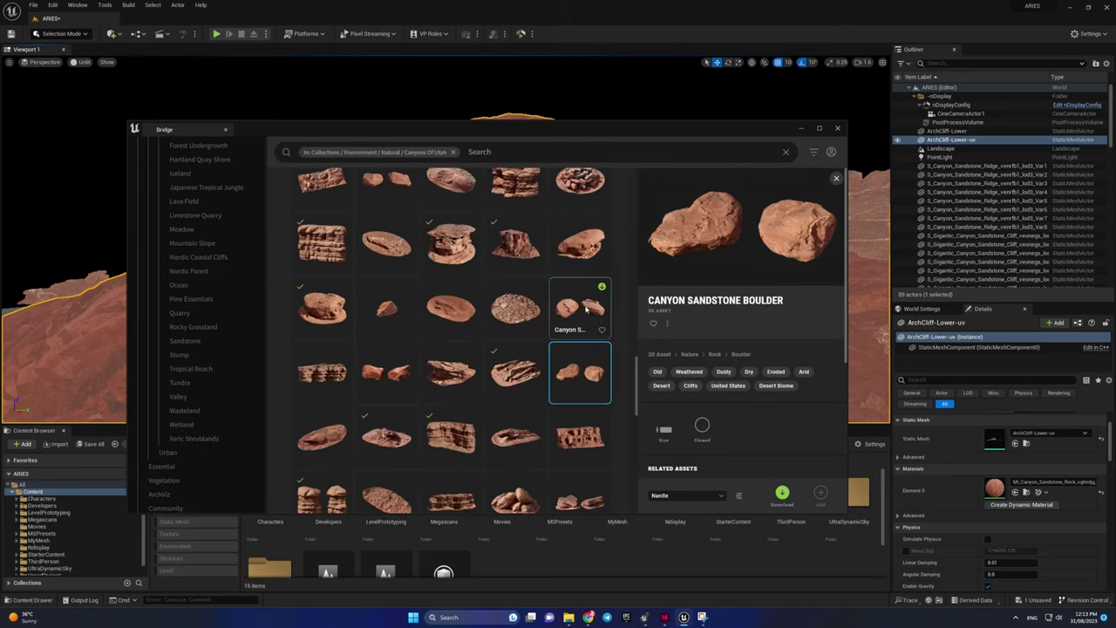
Step: Preview the Canyon Sandstone Boulder in Bridge and move Bridge aside to reveal the scene
click(587, 305)
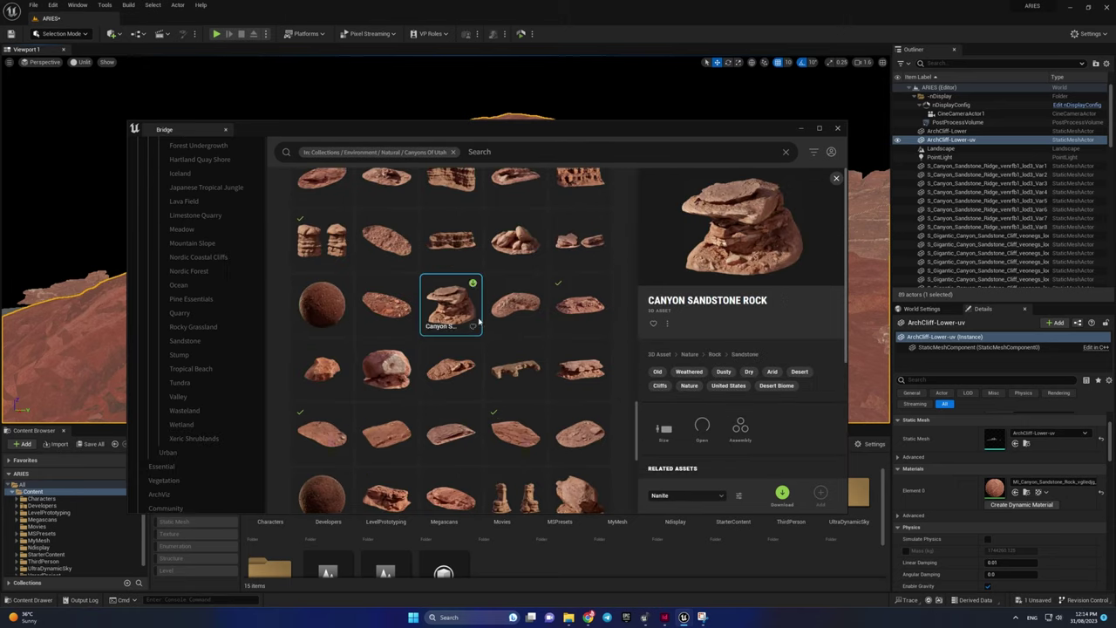
drag(262, 129, 1053, 181)
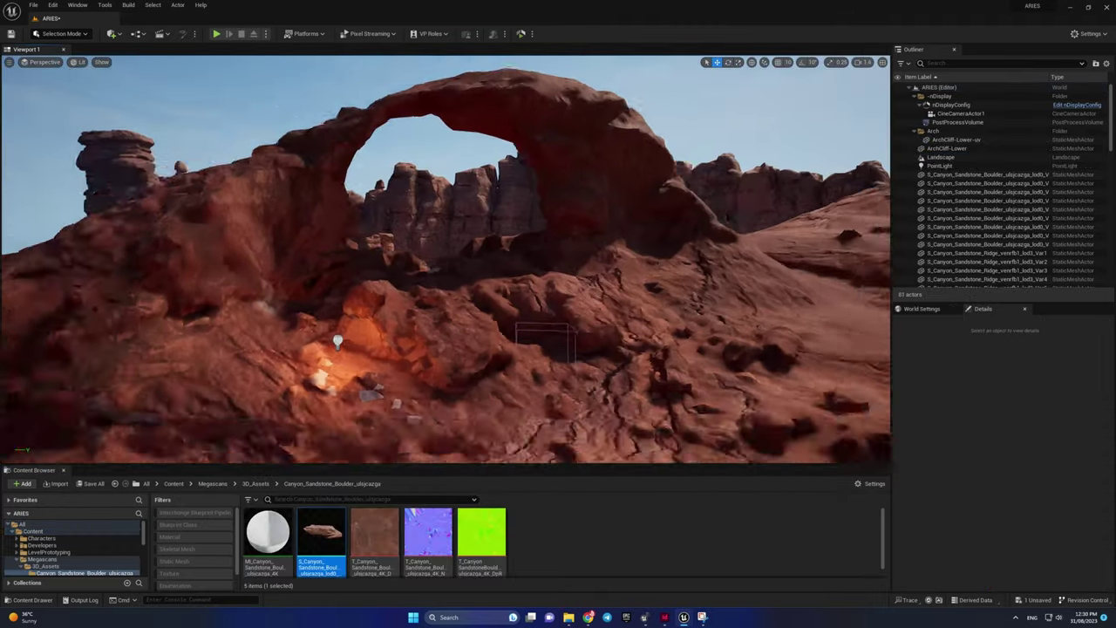
Step: Lower the arch cliff into the ground and make two rotated copies of the sandstone rock
click(556, 255)
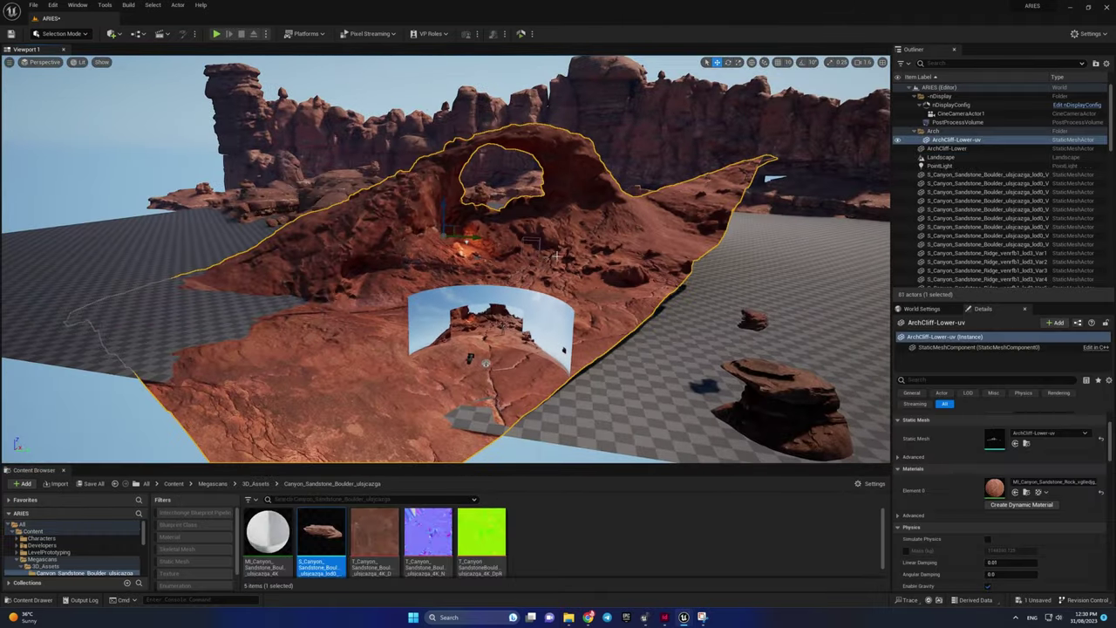
drag(471, 235, 446, 231)
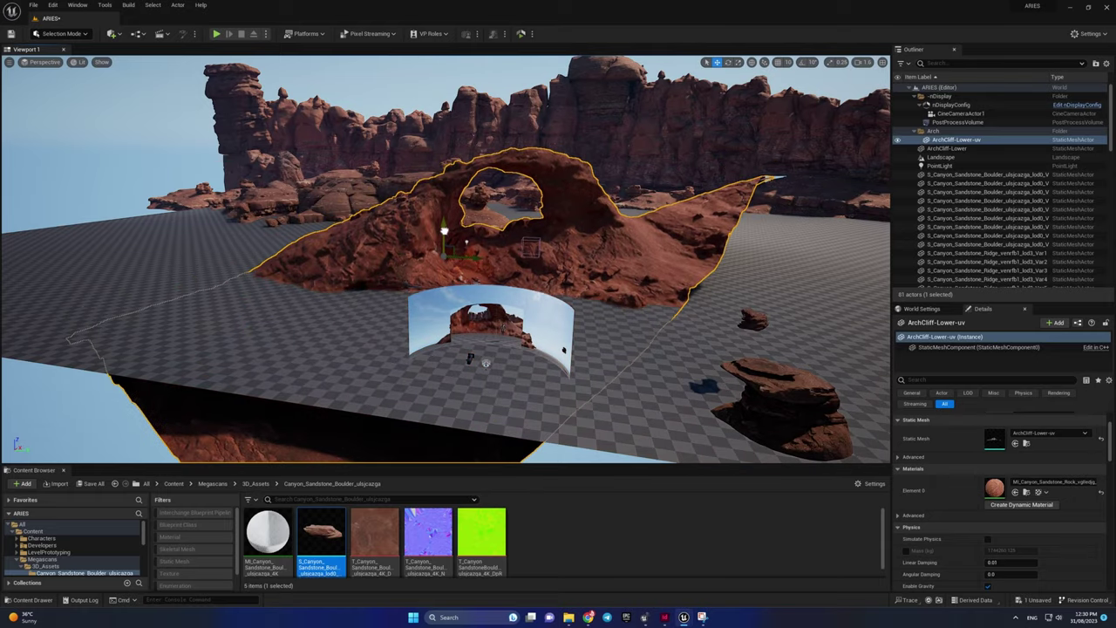
key(f)
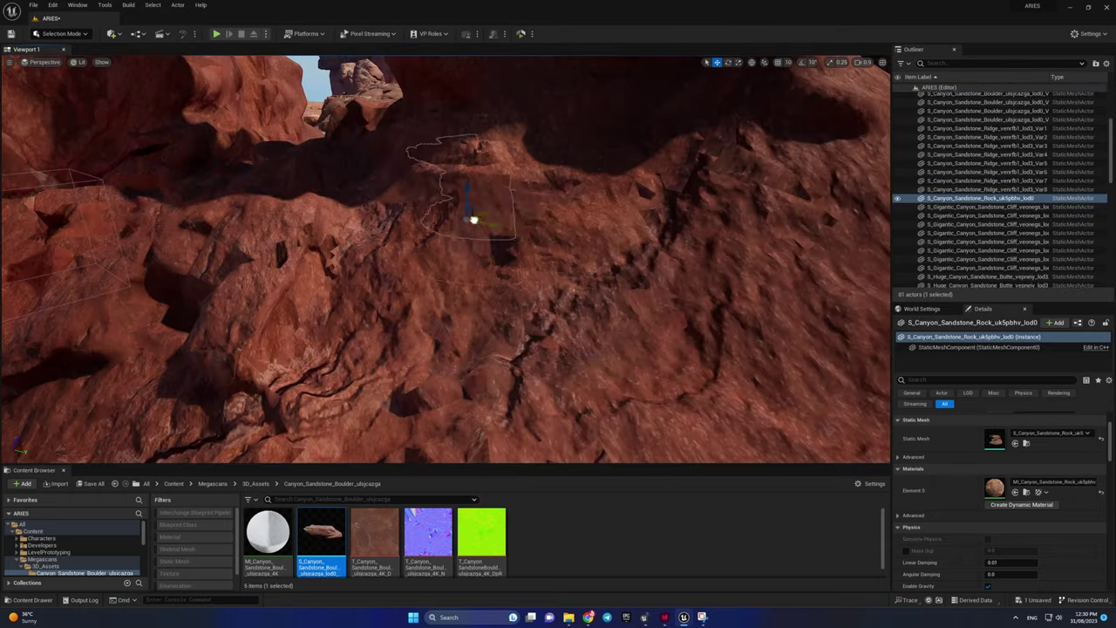
mouse_move(472, 219)
alt+mouse_down()
mouse_move(466, 304)
mouse_move(536, 356)
mouse_move(586, 342)
mouse_move(446, 273)
alt+mouse_up()
key(e)
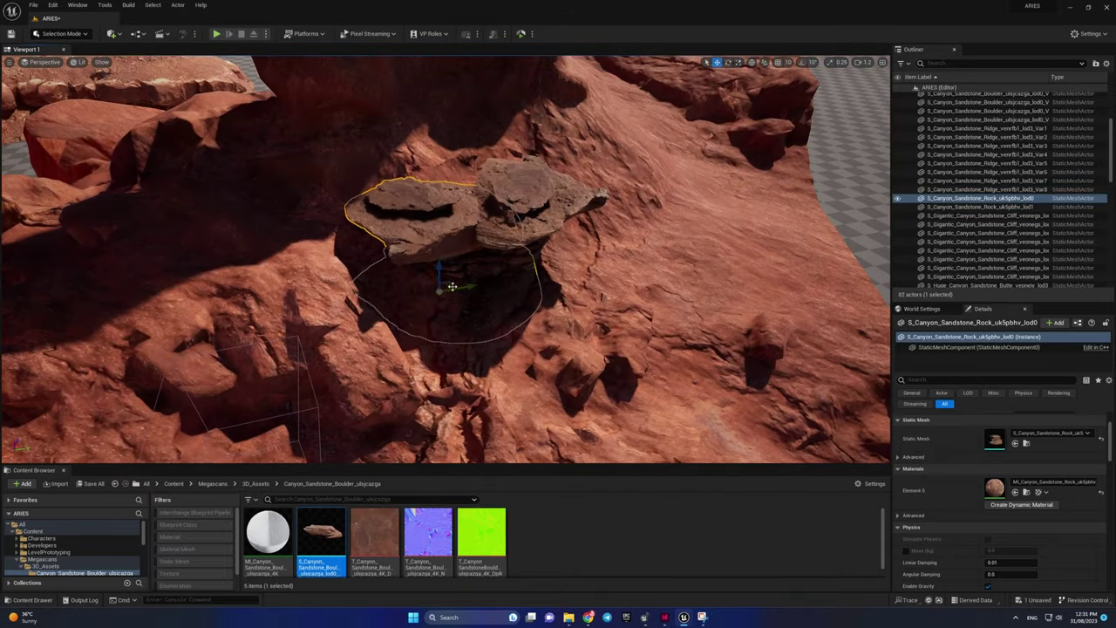
key(e)
key(ctrl+d)
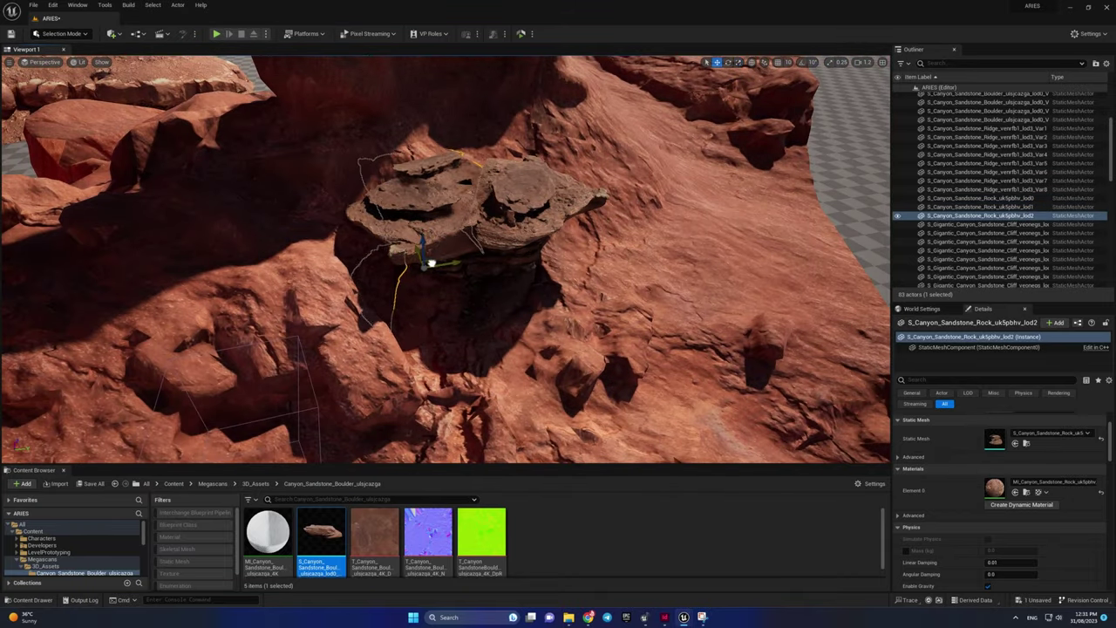
Step: Select the three rock copies, then the nine boulders around the arch for moving
alt+drag(431, 263, 506, 323)
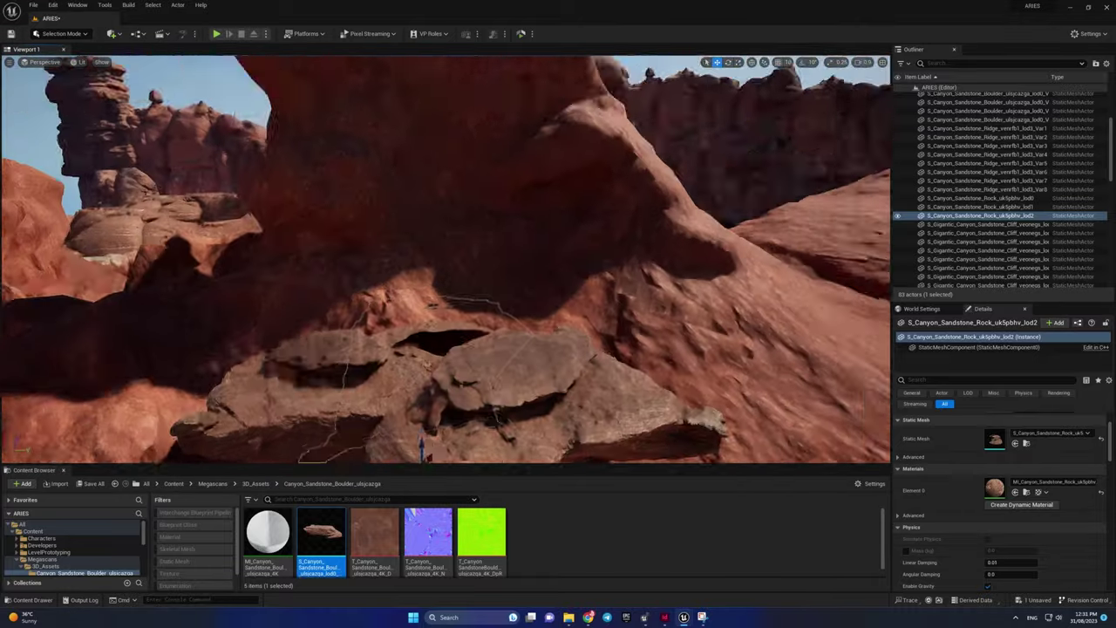
mouse_move(463, 279)
alt+mouse_down()
mouse_move(497, 281)
mouse_move(446, 378)
alt+mouse_up()
ctrl+click(447, 378)
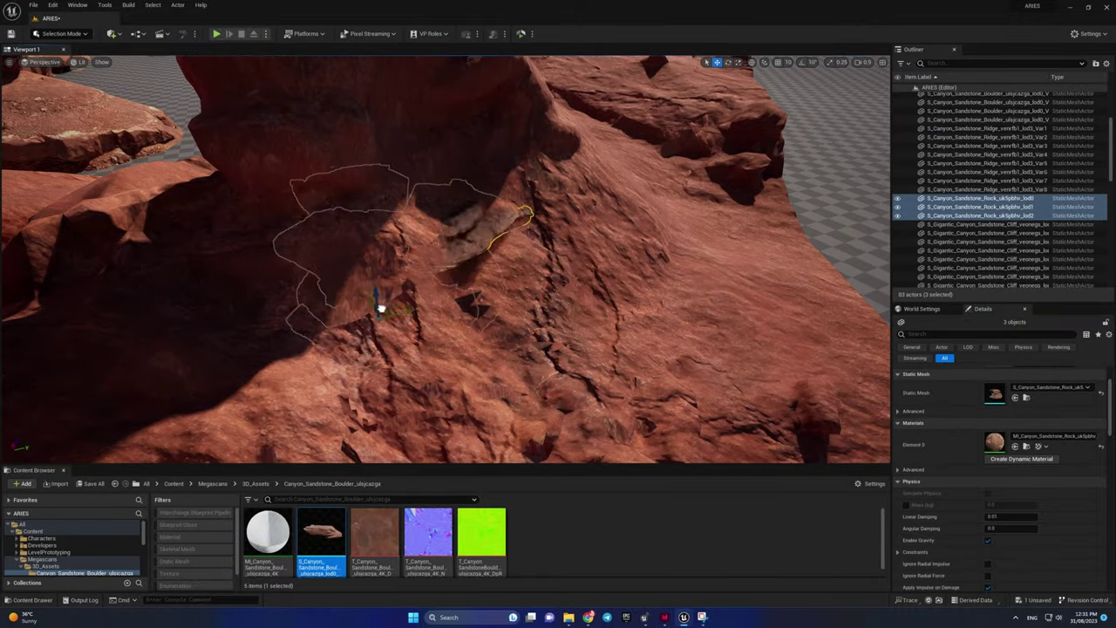
mouse_move(396, 342)
alt+mouse_down()
mouse_move(397, 377)
mouse_move(505, 332)
alt+mouse_up()
mouse_move(515, 371)
alt+mouse_down()
mouse_move(525, 381)
mouse_move(641, 285)
mouse_move(578, 263)
alt+mouse_up()
click(524, 381)
key(w)
Step: Rotate boulders under the arch and duplicate a sandstone rock copy at its foot
key(e)
alt+drag(545, 190, 488, 209)
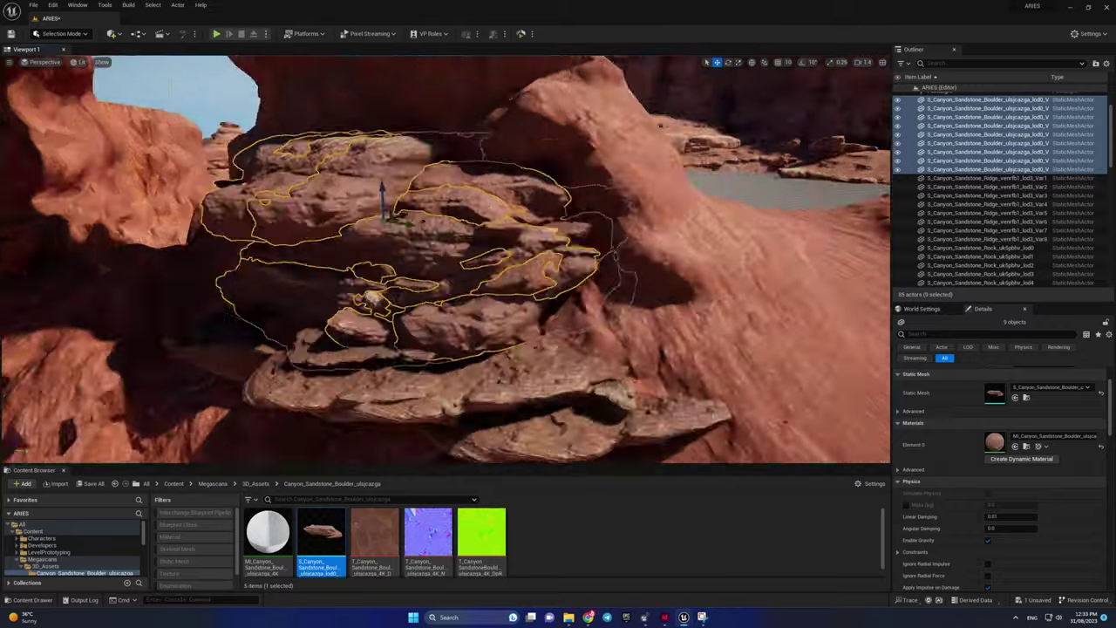
click(488, 209)
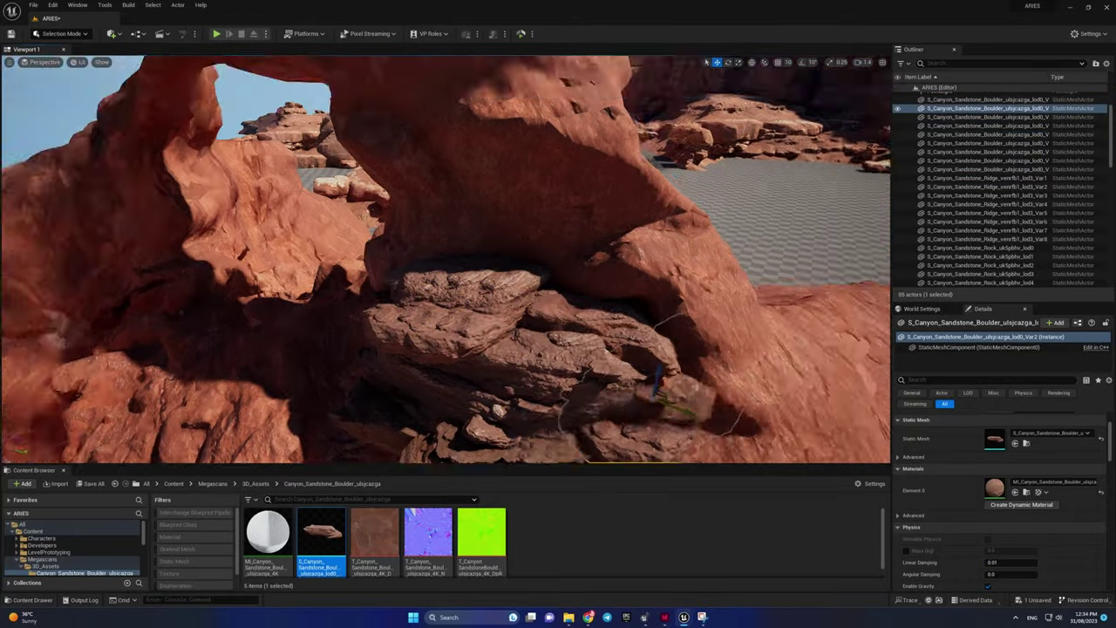
mouse_move(489, 209)
alt+mouse_down()
mouse_move(610, 270)
mouse_move(417, 392)
alt+mouse_up()
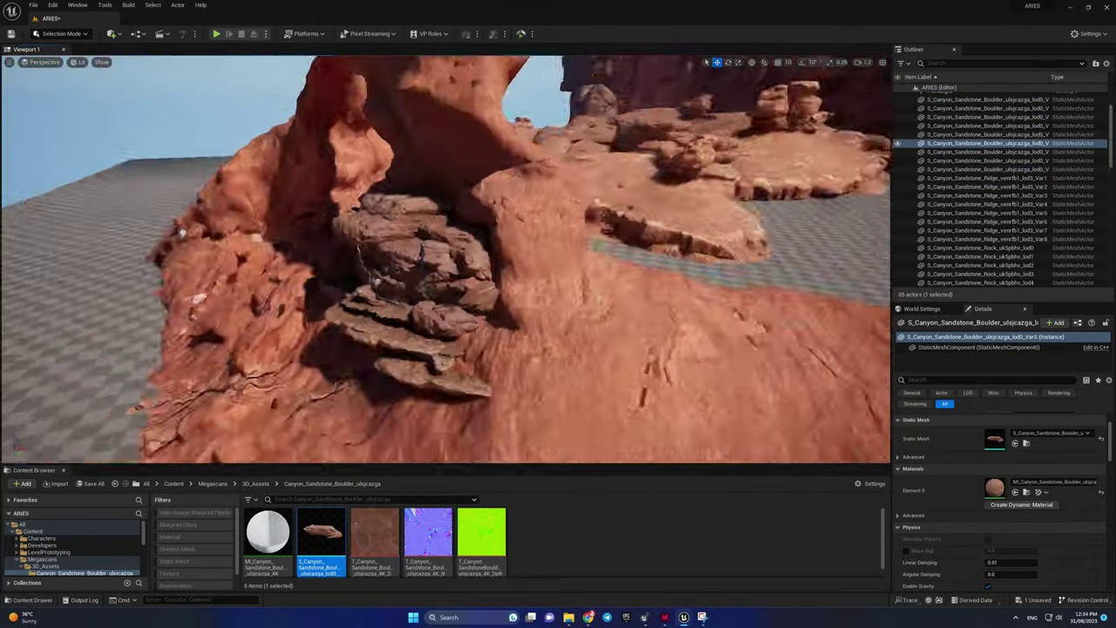
click(416, 392)
click(331, 327)
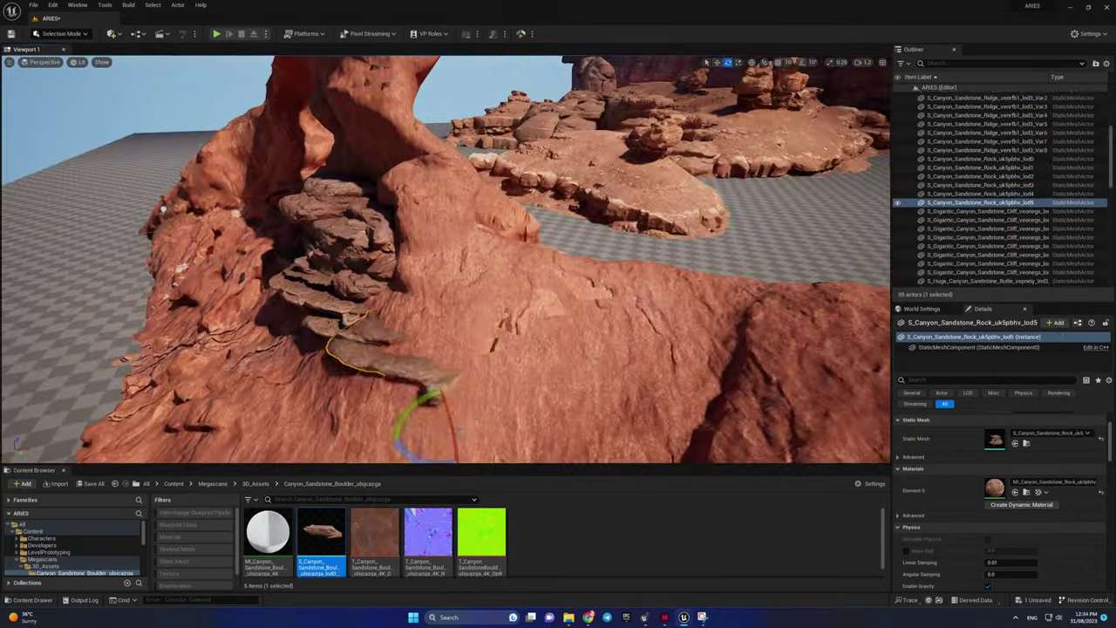
alt+drag(331, 327, 381, 377)
key(f)
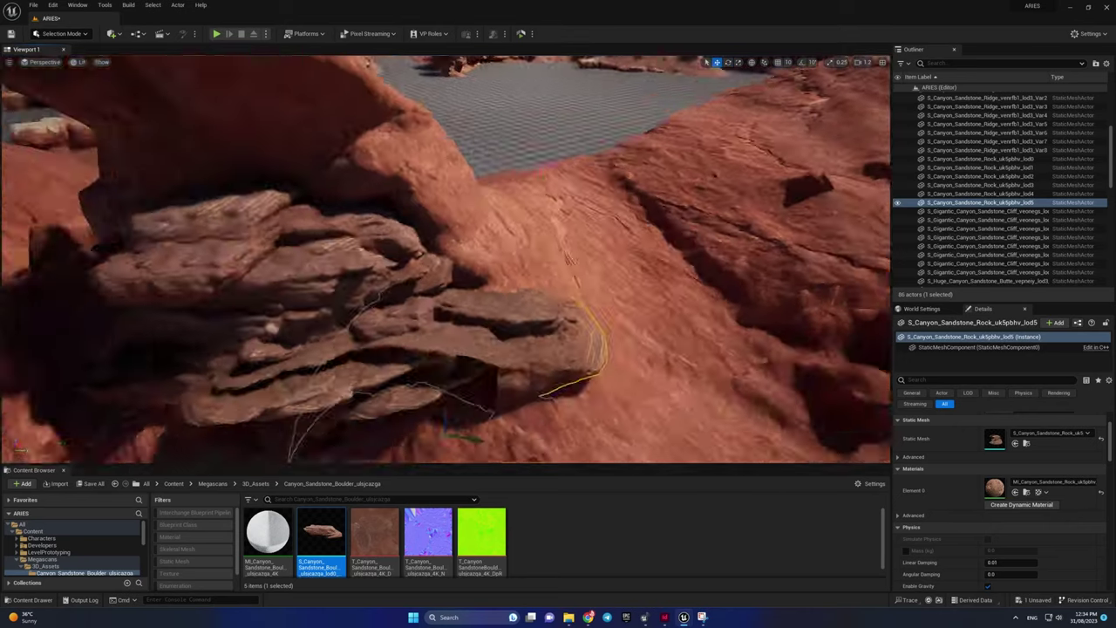
key(e)
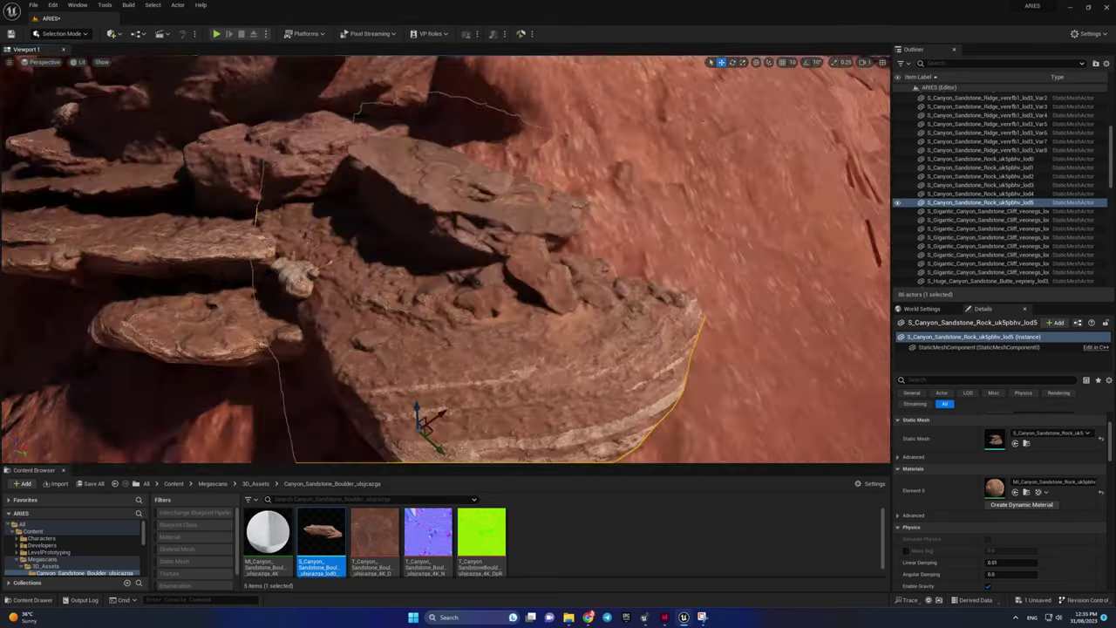
alt+drag(395, 384, 414, 402)
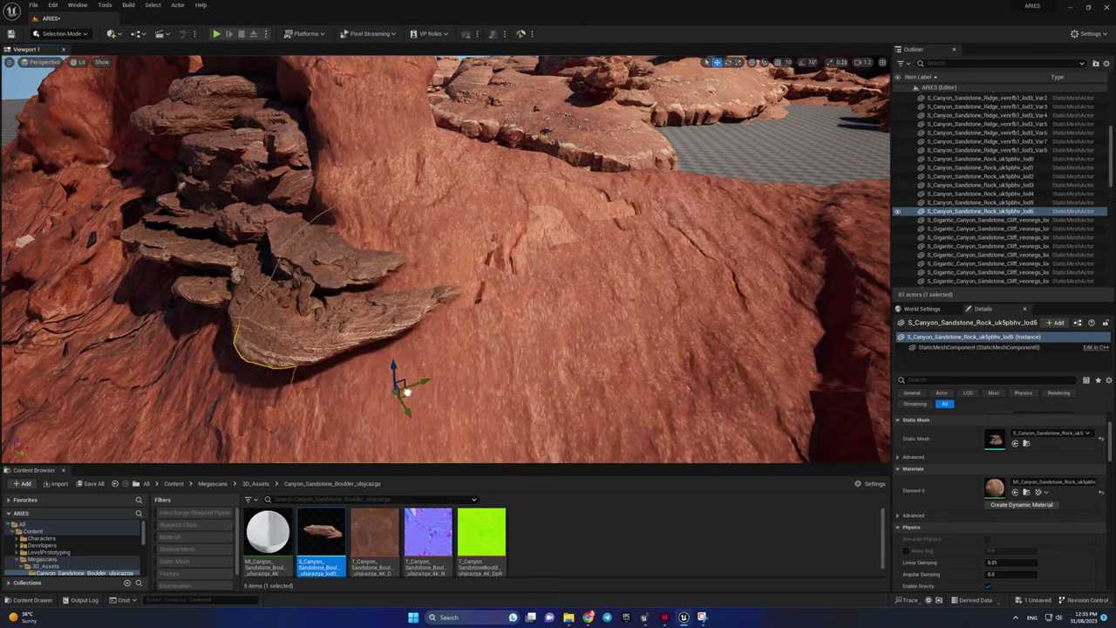
Step: Turn a boulder beside the arch and place the uk4cdch boulder beneath it
right_drag(406, 392, 419, 279)
click(424, 261)
alt+drag(424, 261, 425, 261)
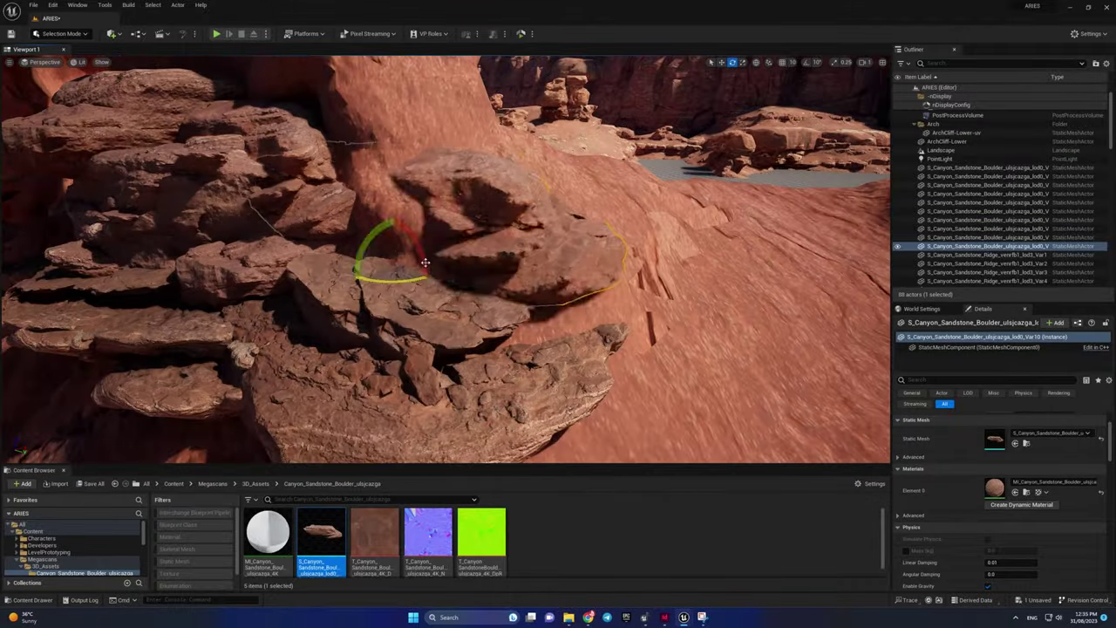
mouse_move(419, 279)
right_down()
mouse_move(523, 262)
mouse_move(532, 238)
mouse_move(423, 192)
mouse_move(594, 285)
right_up()
click(532, 238)
key(Escape)
click(593, 285)
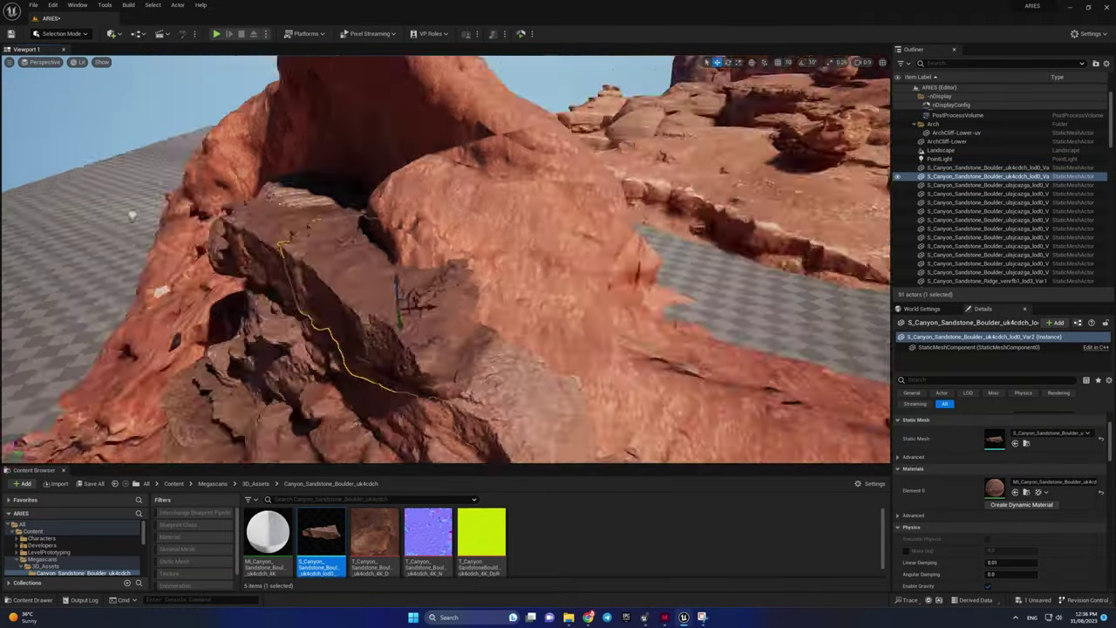
Step: Select another boulder under the arch and rotate it to a new orientation
mouse_move(573, 316)
right_down()
mouse_move(423, 236)
mouse_move(482, 287)
right_up()
click(423, 236)
drag(481, 288, 520, 327)
key(w)
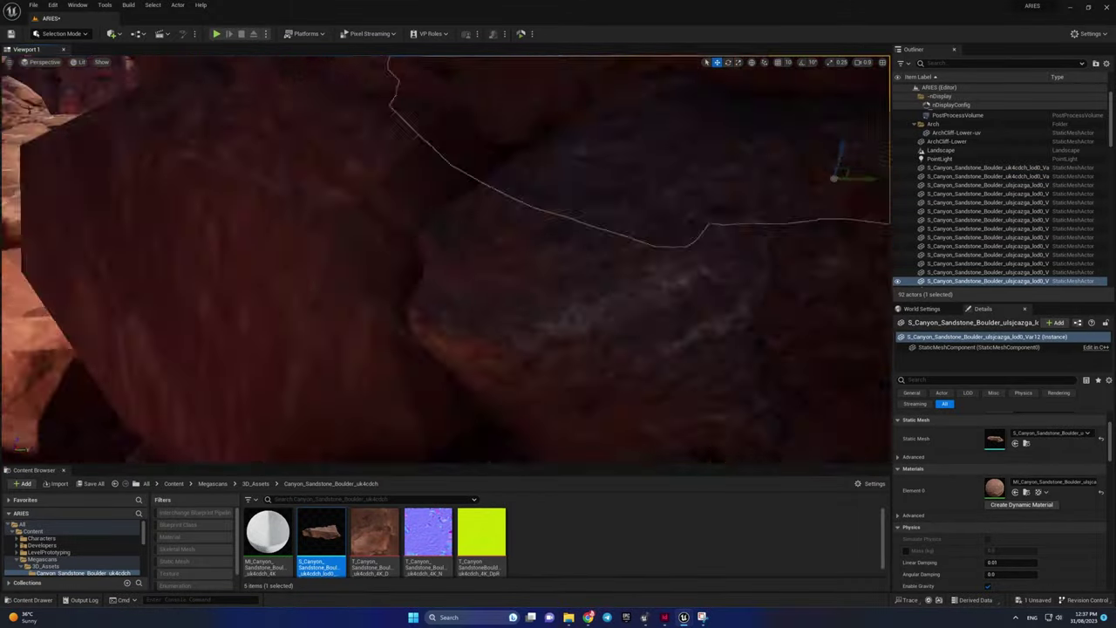
right_drag(441, 290, 392, 306)
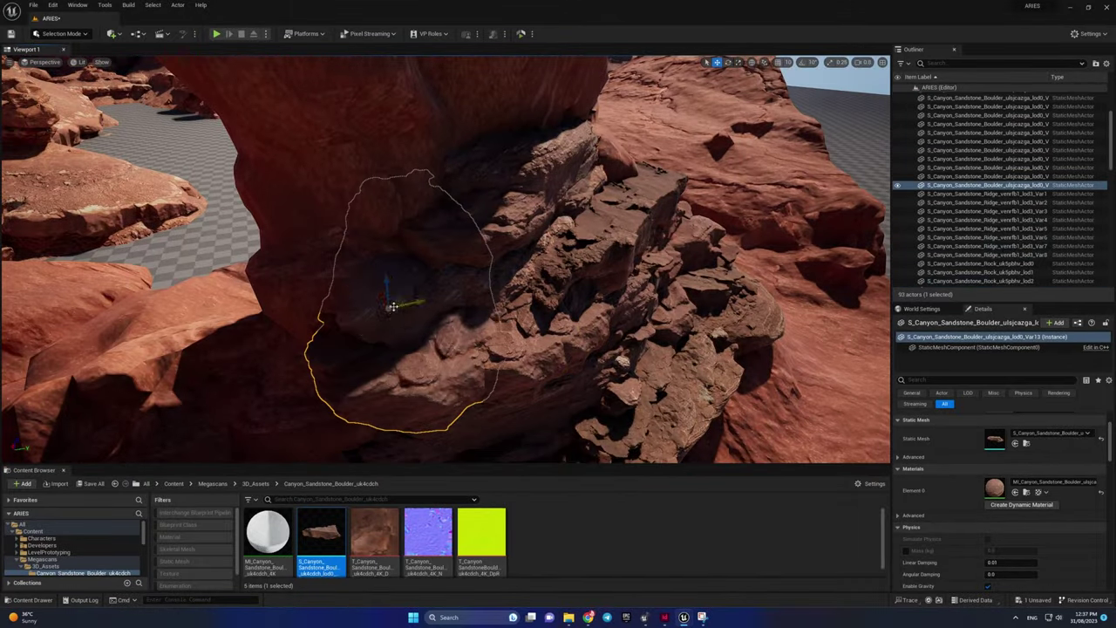
alt+drag(411, 320, 496, 270)
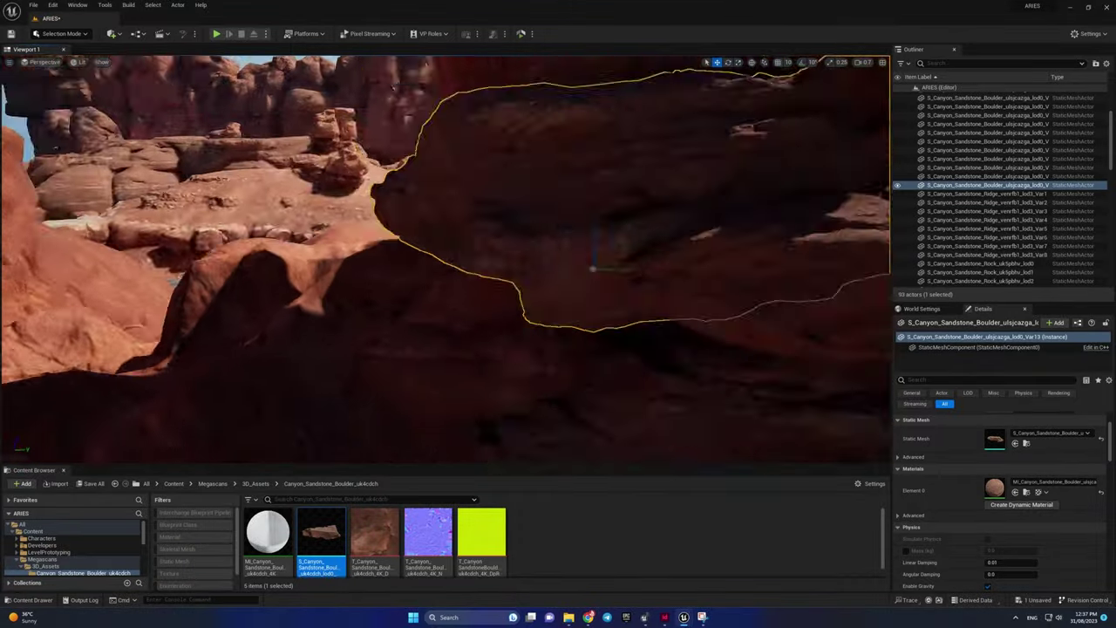
Step: Place a new uk4cdch boulder under the arch and rotate it about 152 degrees
right_drag(496, 270, 473, 386)
drag(321, 533, 639, 370)
alt+drag(475, 375, 500, 312)
key(r)
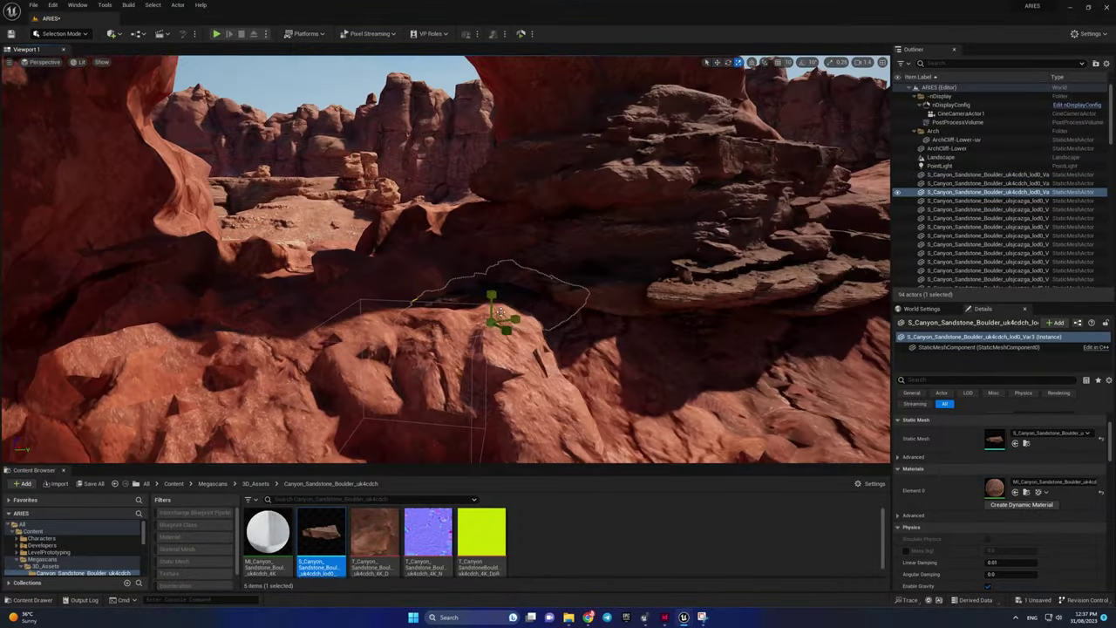
mouse_move(494, 265)
alt+mouse_down()
mouse_move(524, 341)
mouse_move(504, 401)
alt+mouse_up()
key(e)
Step: Wedge three rotated boulder copies into the arch opening, then select an ulsjczaga boulder in the stack
mouse_move(492, 332)
alt+shift+mouse_down()
mouse_move(445, 370)
mouse_move(375, 331)
mouse_move(384, 340)
alt+shift+mouse_up()
key(e)
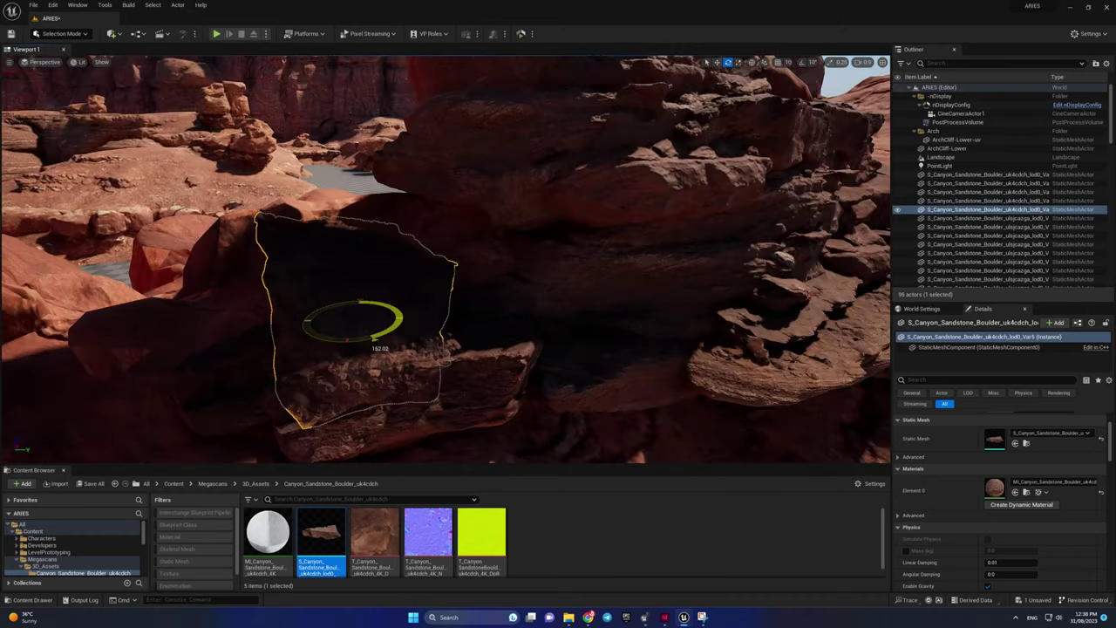
alt+shift+drag(471, 253, 479, 339)
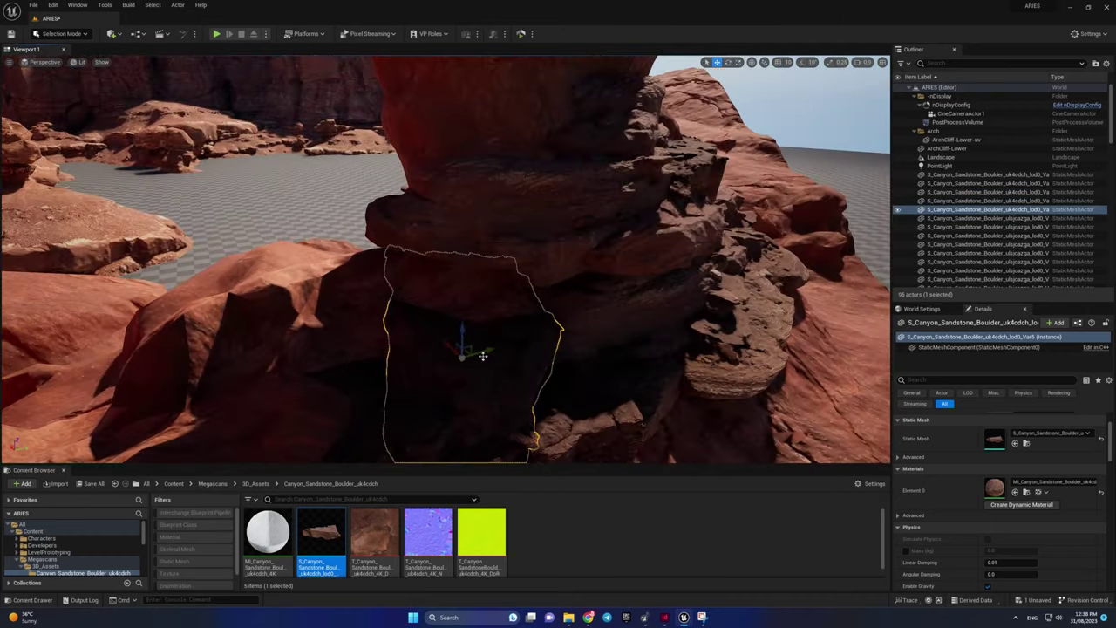
key(e)
alt+shift+drag(415, 353, 512, 263)
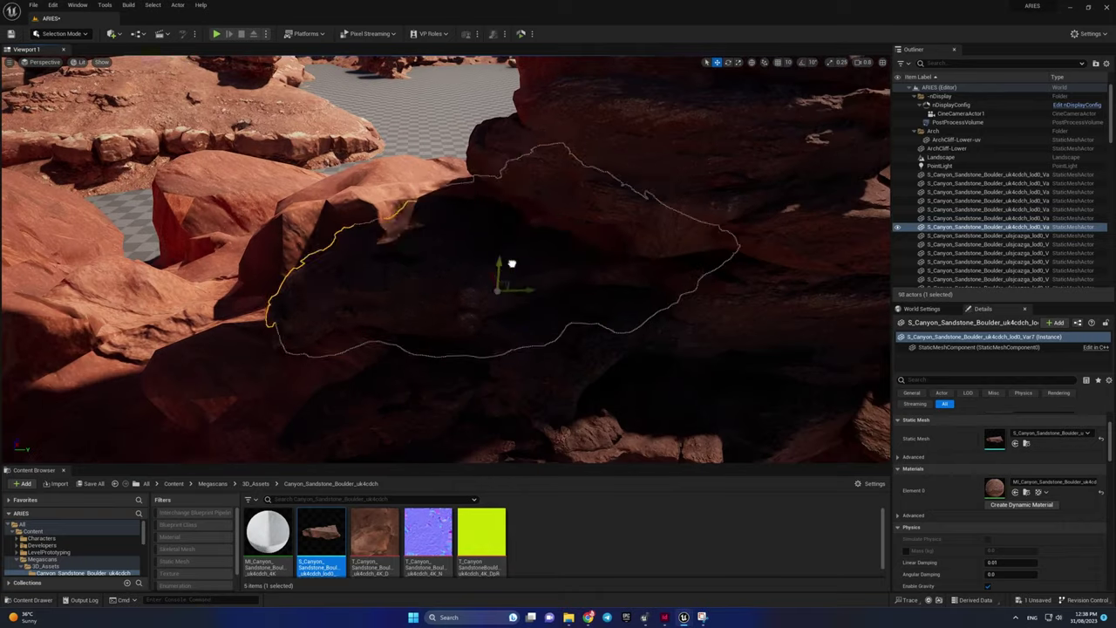
alt+drag(625, 254, 545, 334)
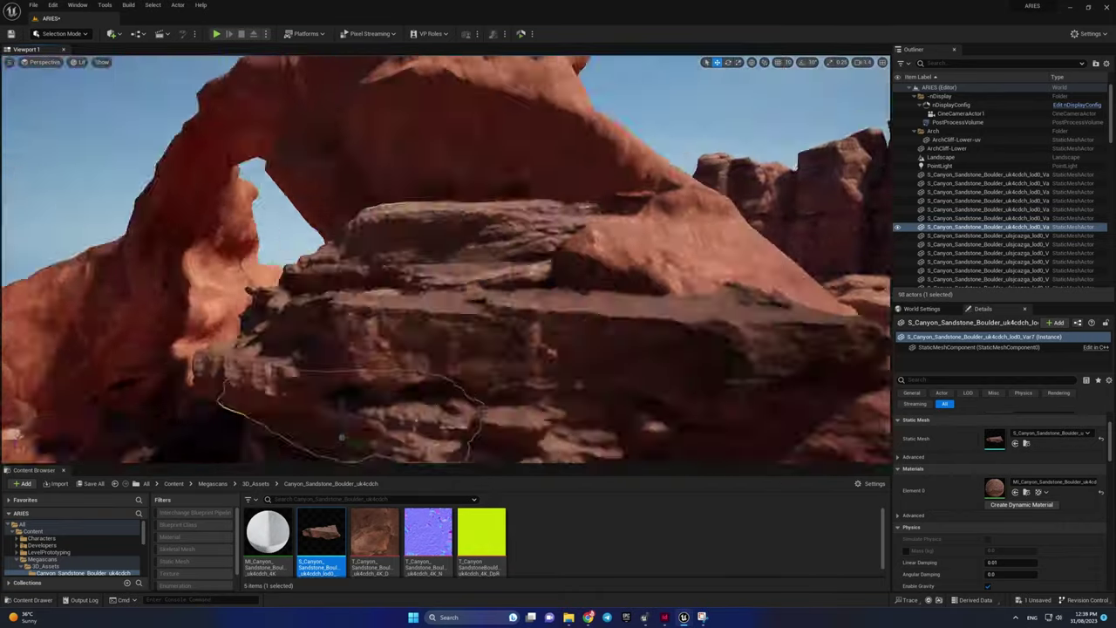
click(545, 334)
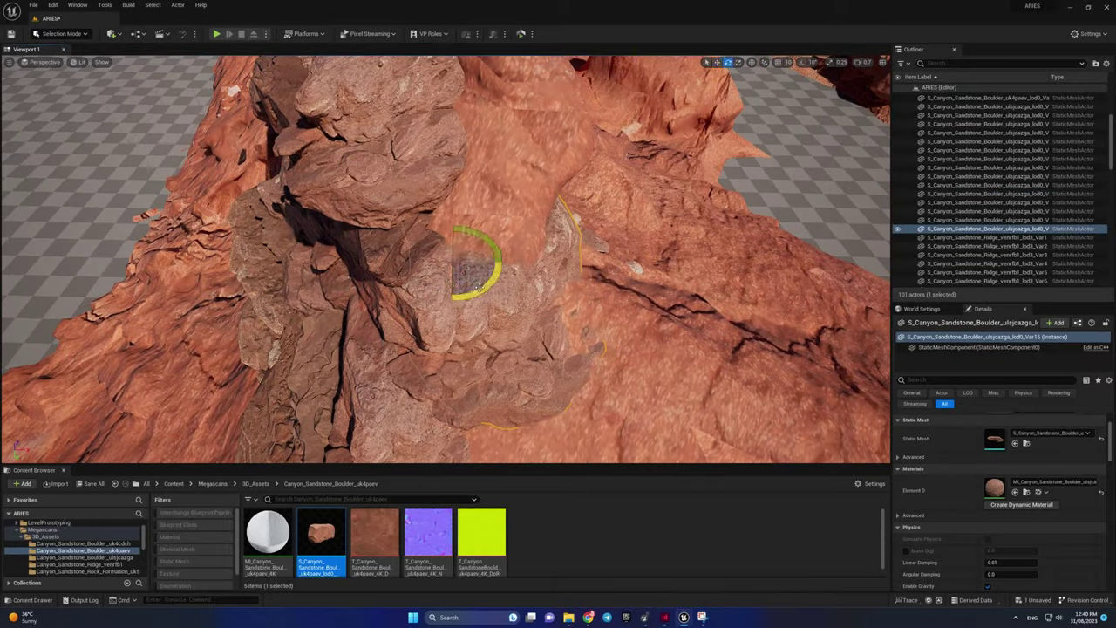
Step: Alt-drag several ulsjczaga boulder copies beside the stack, turning each to a different angle
alt+shift+drag(478, 286, 259, 261)
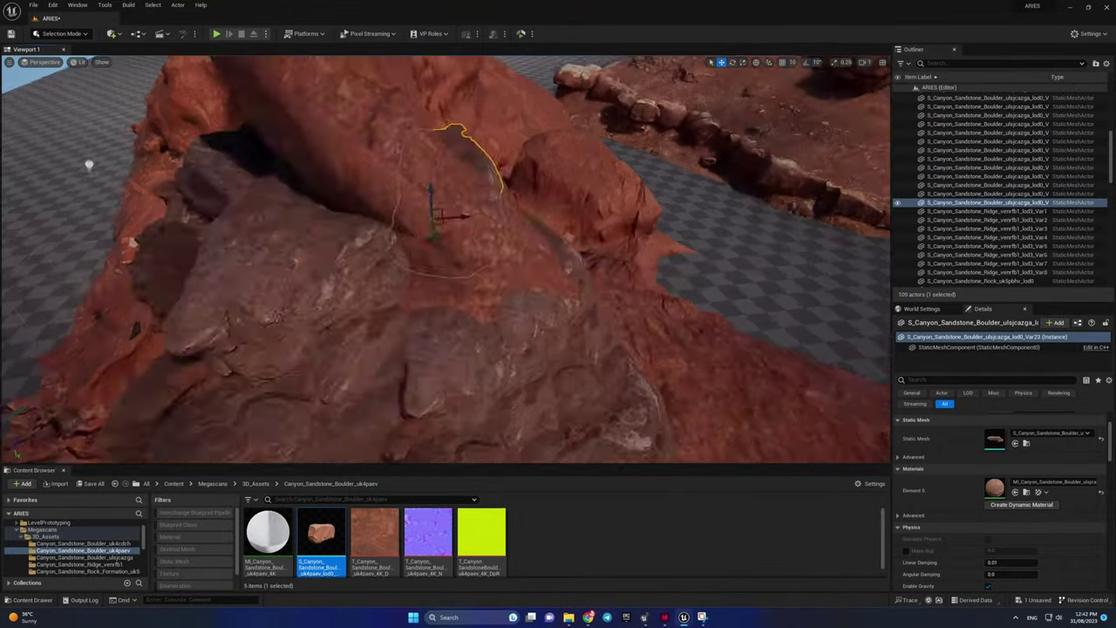
key(e)
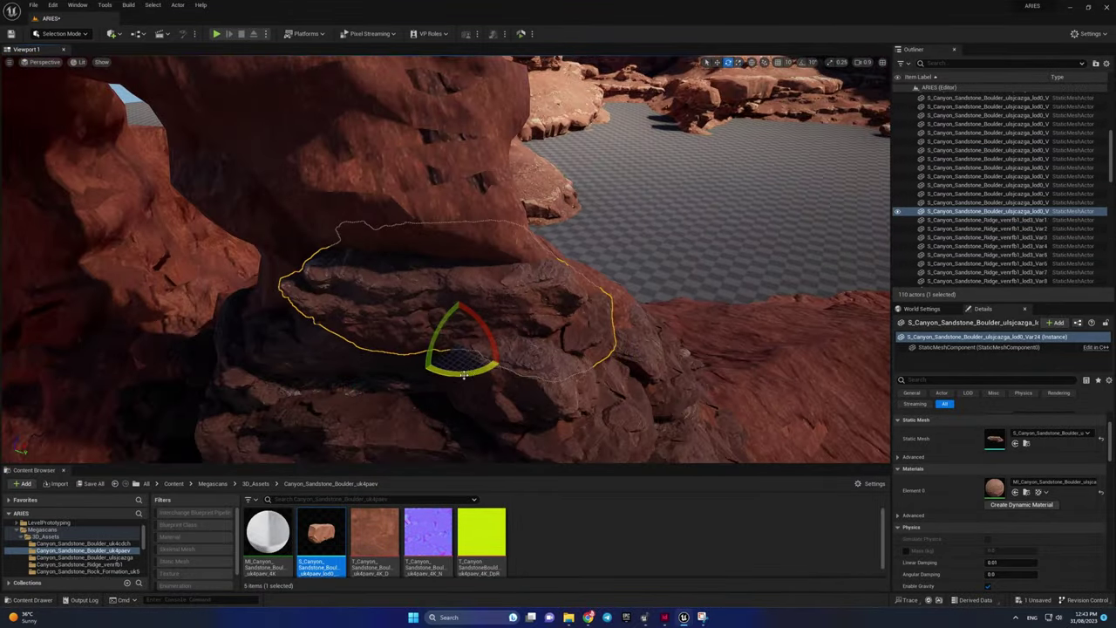
key(w)
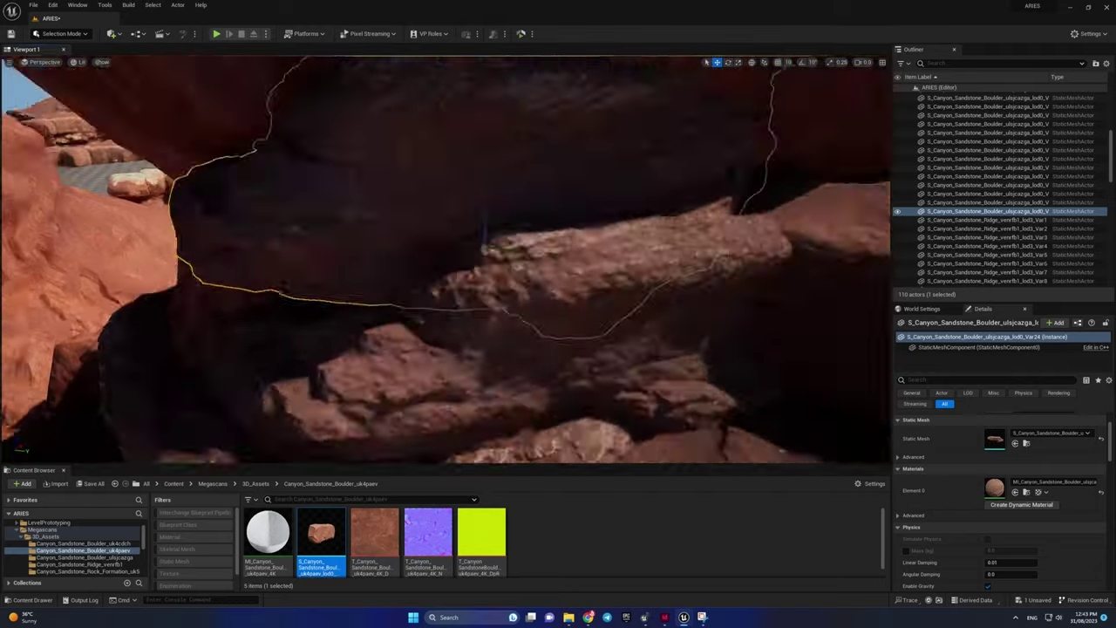
key(w)
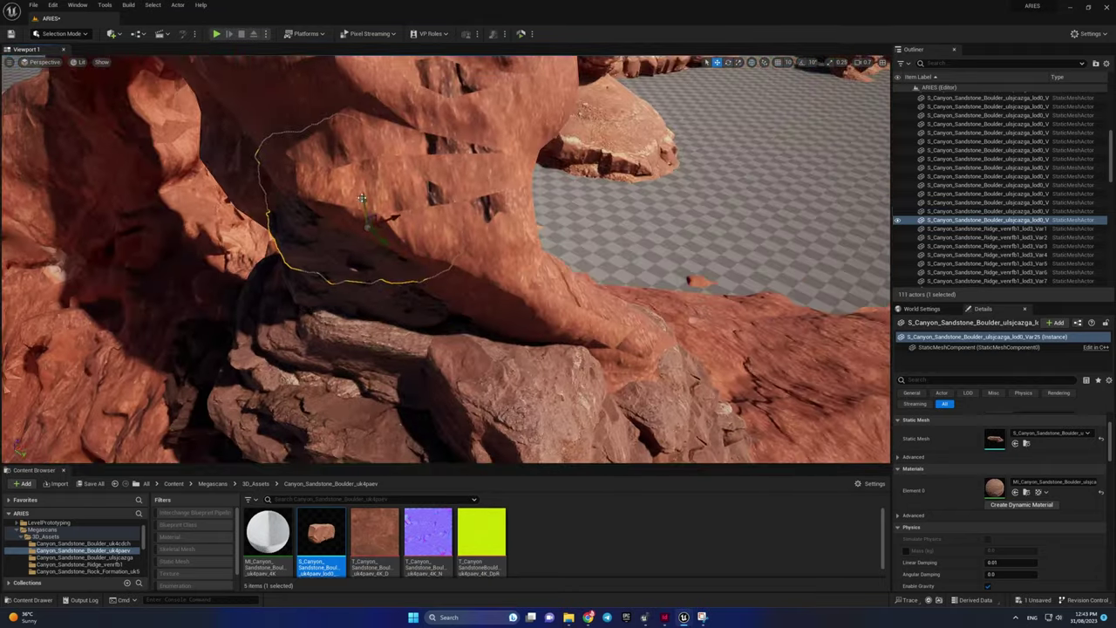
key(e)
alt+drag(481, 264, 508, 307)
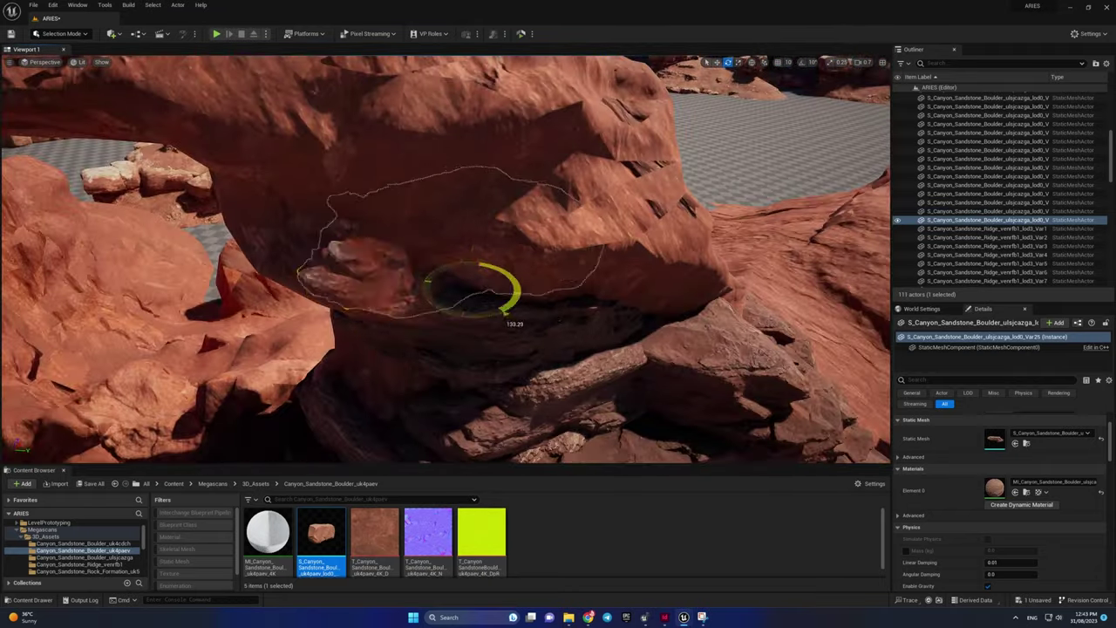
scroll(507, 307, up, 5)
scroll(576, 239, down, 8)
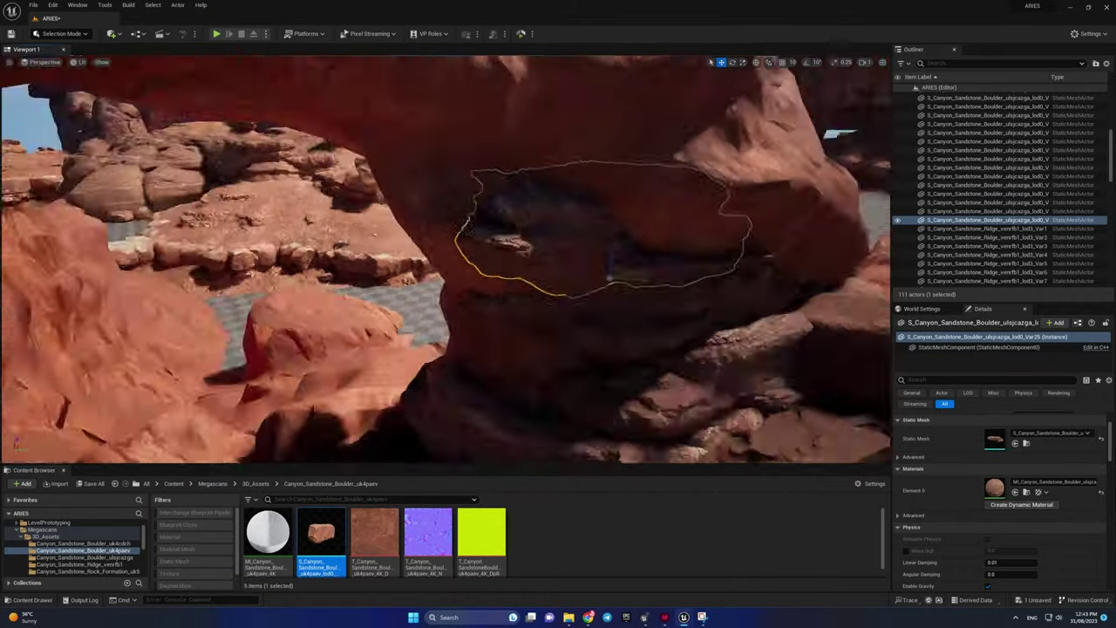
mouse_move(577, 314)
alt+mouse_down()
mouse_move(590, 316)
mouse_move(589, 298)
alt+mouse_up()
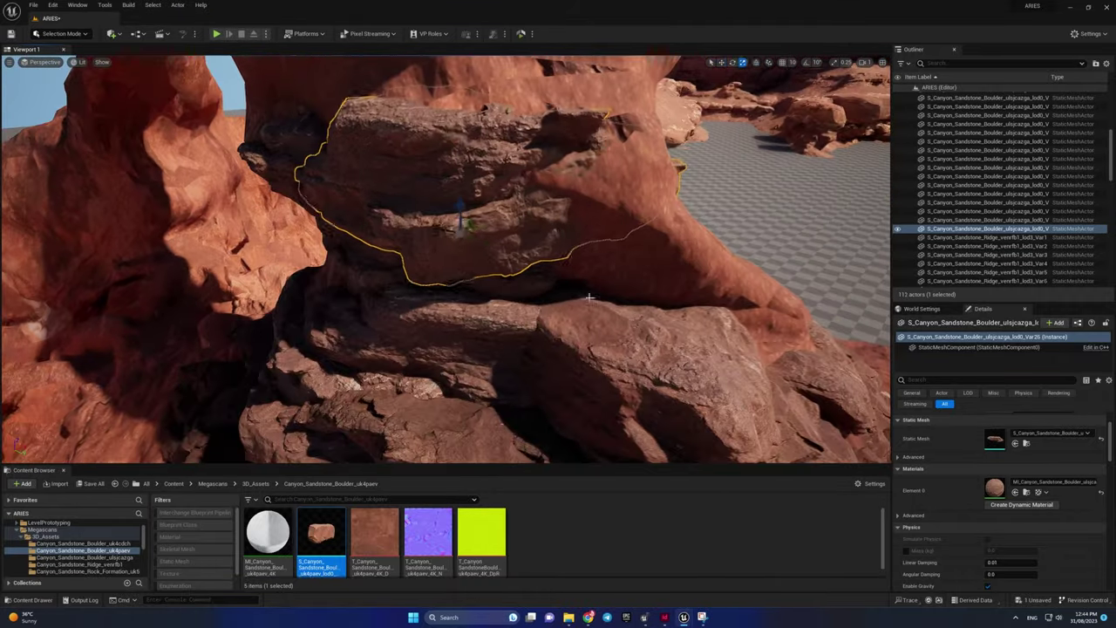
Step: Move to another part of the arch, then select and frame a different sandstone boulder
scroll(462, 235, up, 3)
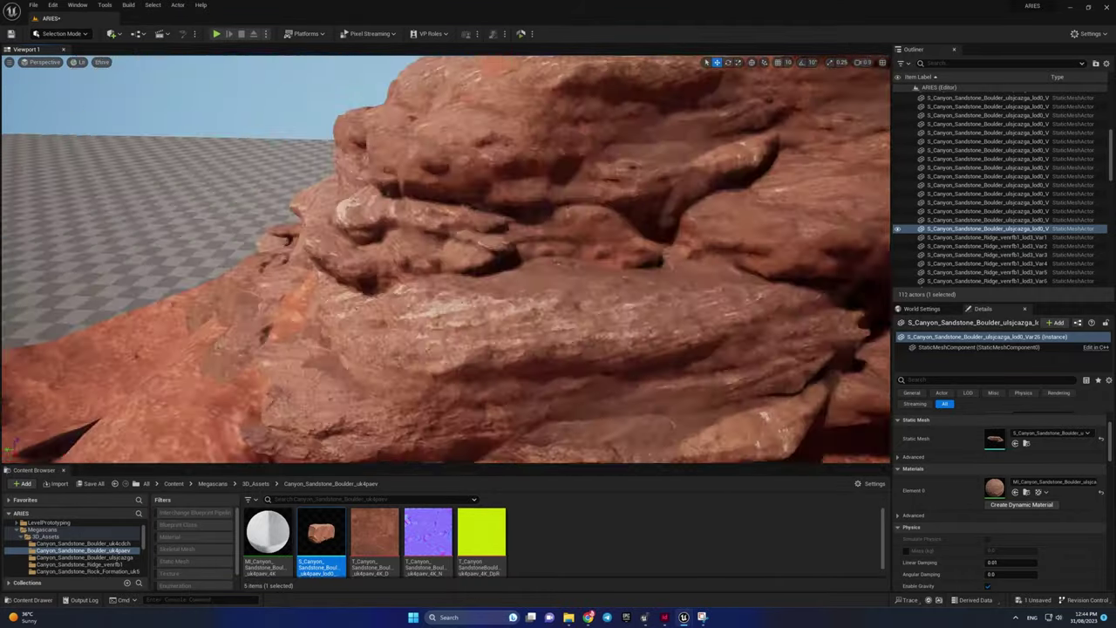
scroll(503, 238, down, 4)
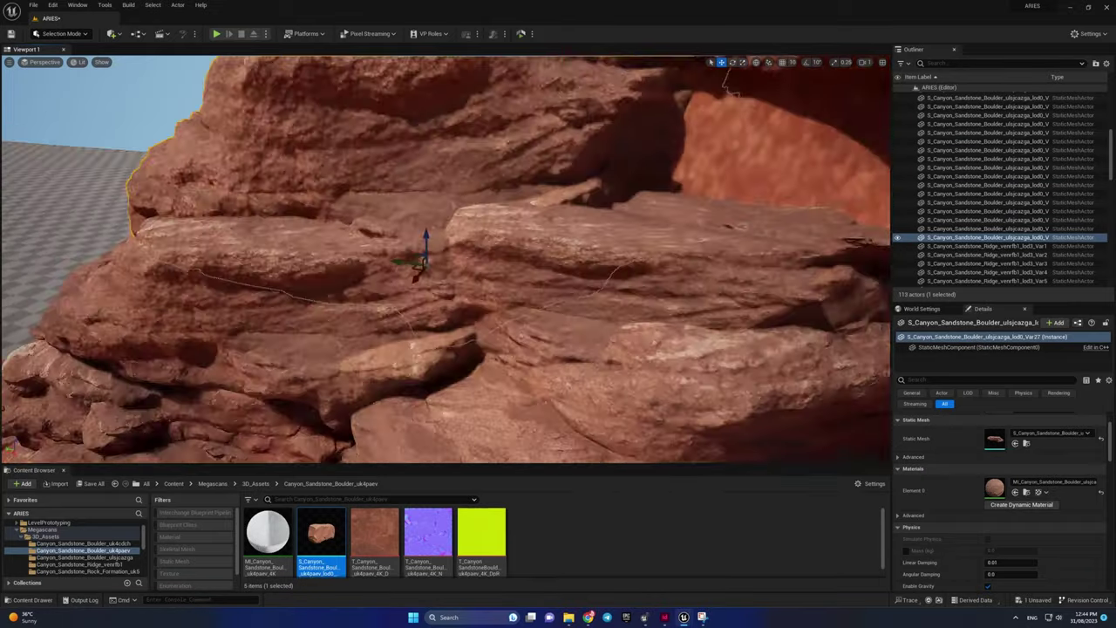
right_drag(423, 253, 349, 349)
click(349, 349)
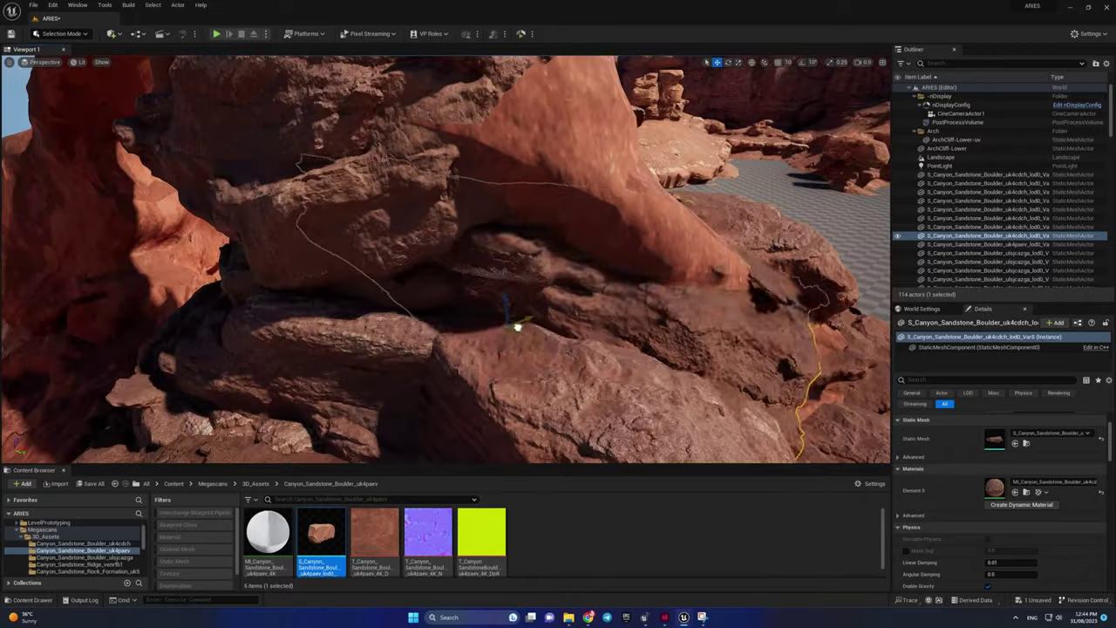
right_drag(517, 327, 494, 365)
click(494, 365)
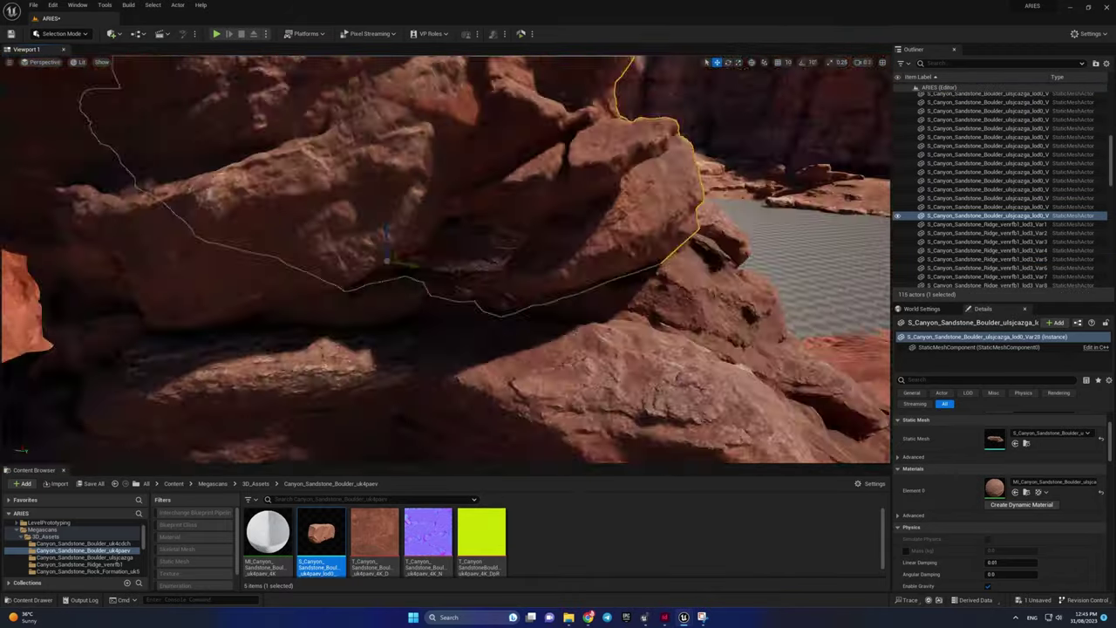
key(f)
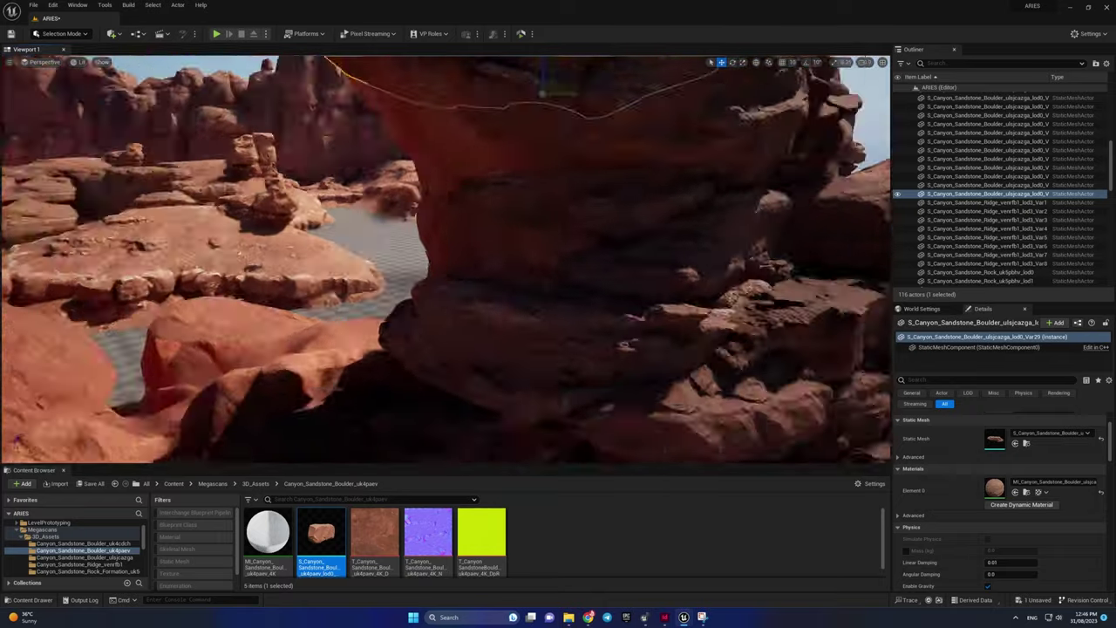
double_click(985, 194)
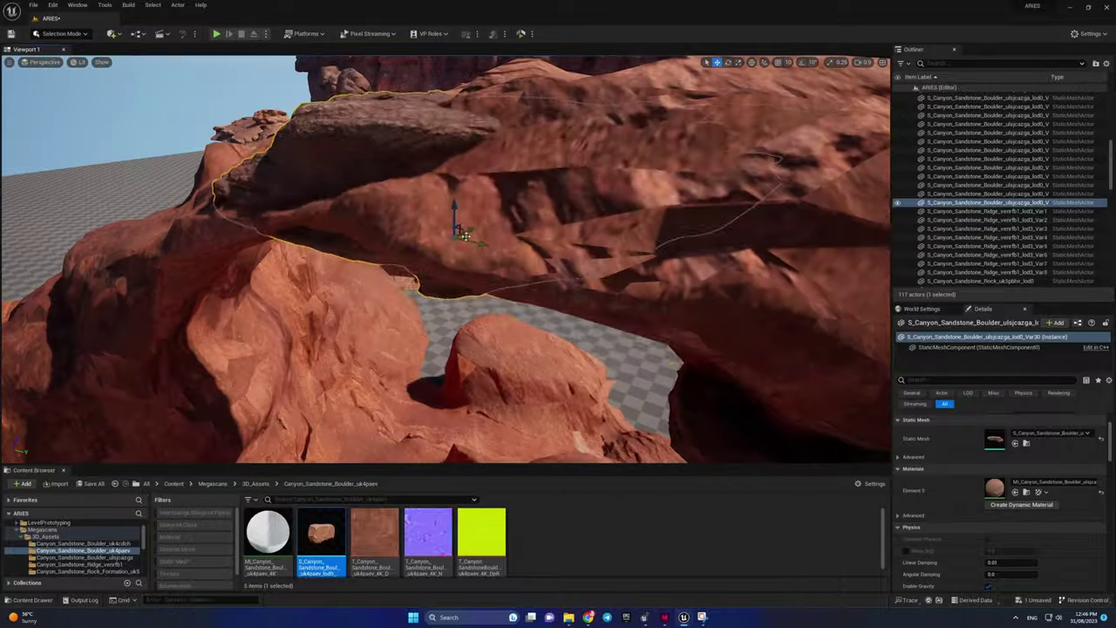
Step: Place turned boulder copies on the arch ledge and against the pillar, one turned about 40 degrees
key(e)
alt+drag(465, 236, 640, 272)
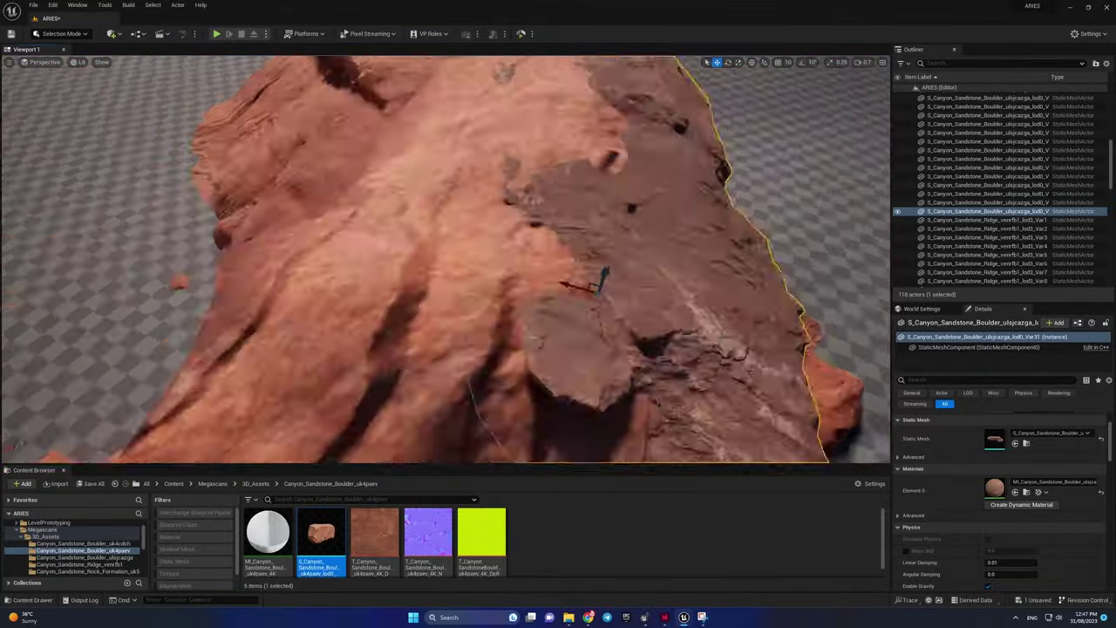
key(e)
alt+drag(550, 262, 537, 286)
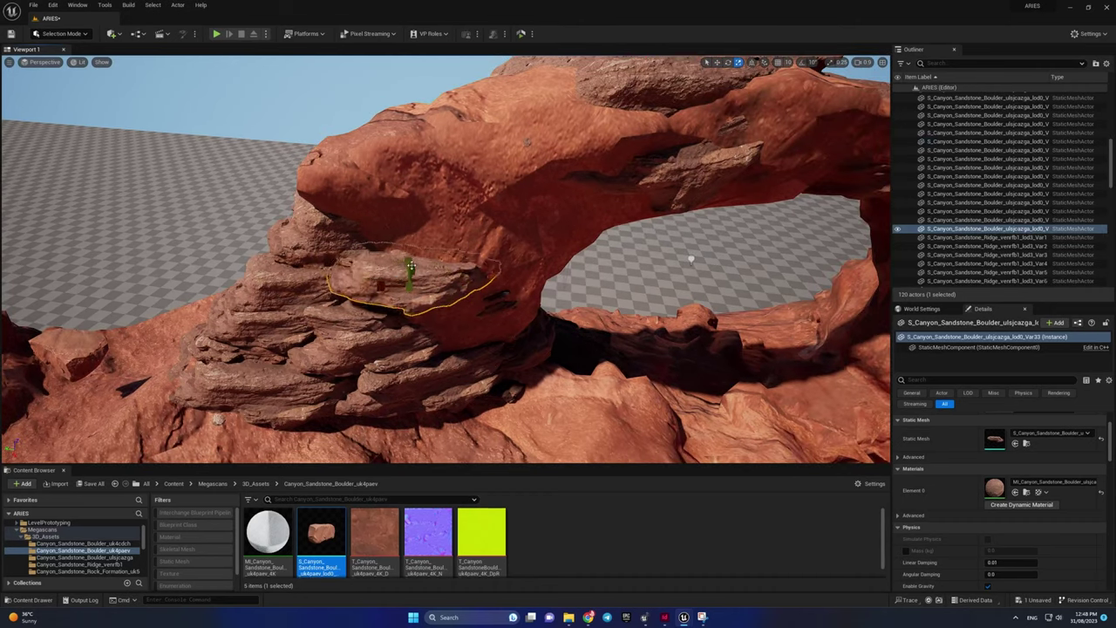
mouse_move(411, 265)
alt+shift+mouse_down()
mouse_move(352, 294)
mouse_move(351, 340)
alt+shift+mouse_up()
alt+shift+drag(342, 298, 293, 340)
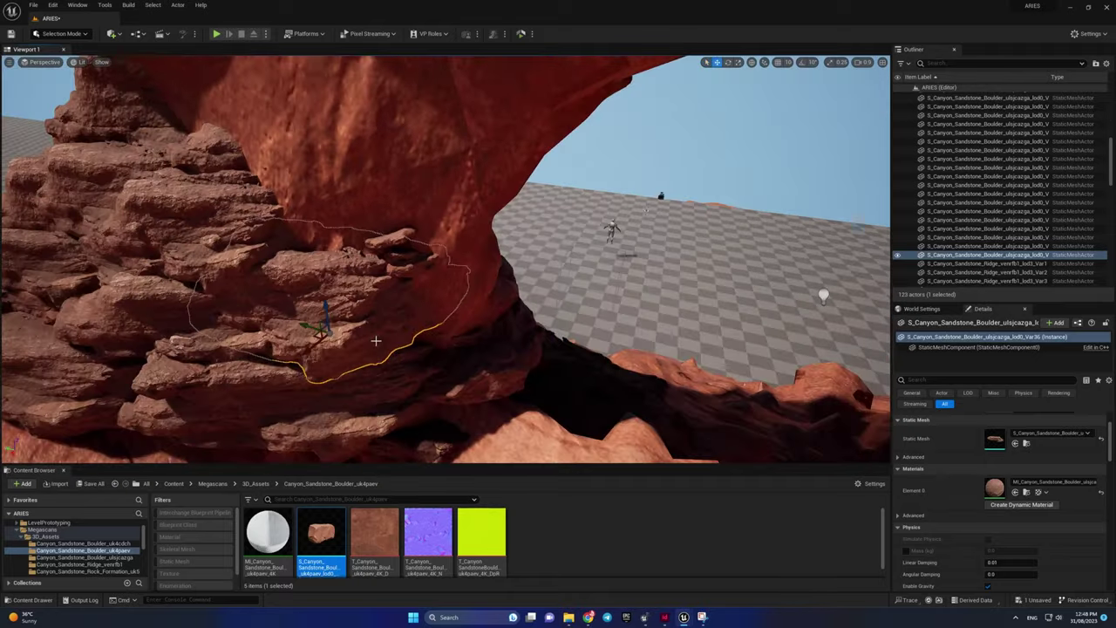
mouse_move(297, 327)
alt+shift+mouse_down()
mouse_move(540, 297)
mouse_move(536, 324)
mouse_move(456, 251)
alt+shift+mouse_up()
key(e)
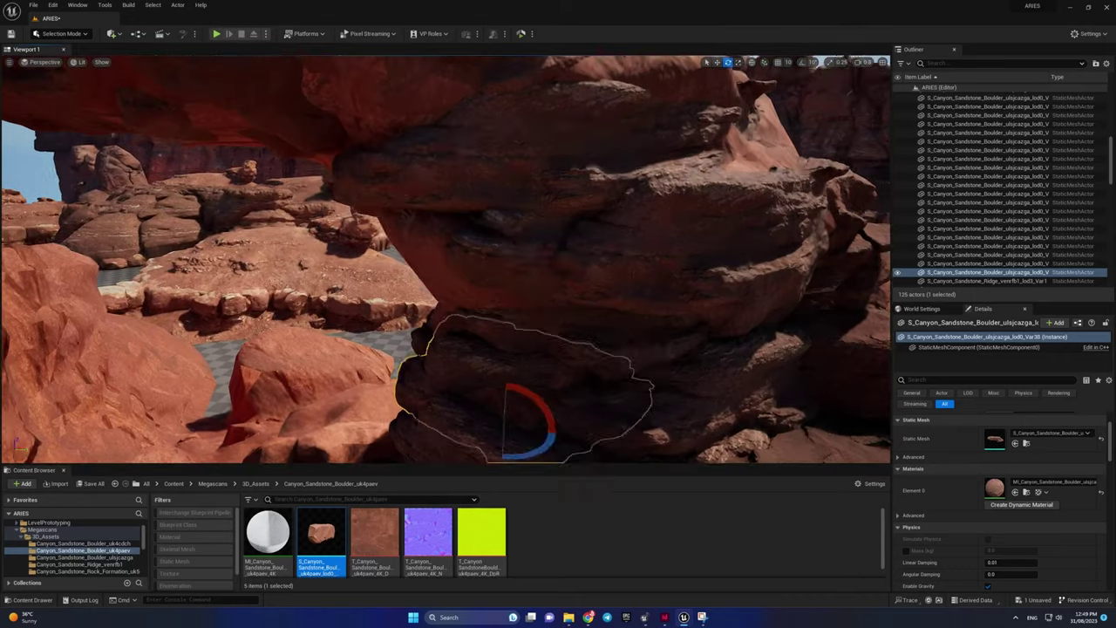
Step: Carry a boulder copy up onto the arch and add copies among the rocks and mound
key(w)
key(f)
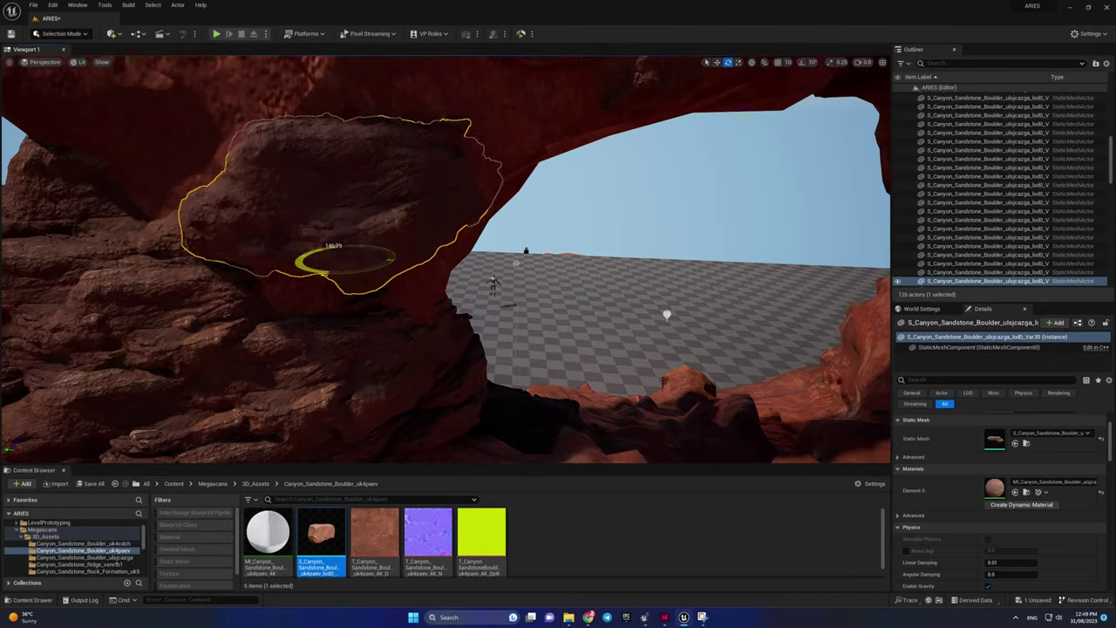
mouse_move(314, 305)
shift+mouse_down()
mouse_move(366, 355)
mouse_move(394, 406)
mouse_move(450, 263)
mouse_move(510, 253)
shift+mouse_up()
right_drag(471, 253, 502, 314)
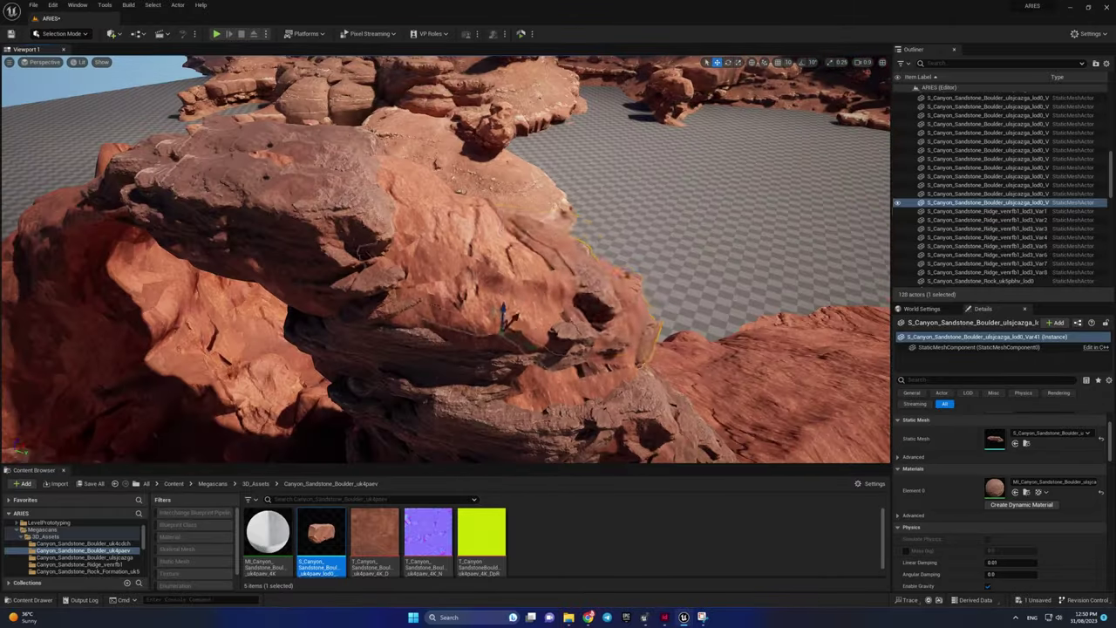
mouse_move(503, 315)
alt+shift+mouse_down()
mouse_move(240, 338)
mouse_move(30, 381)
mouse_move(439, 277)
alt+shift+mouse_up()
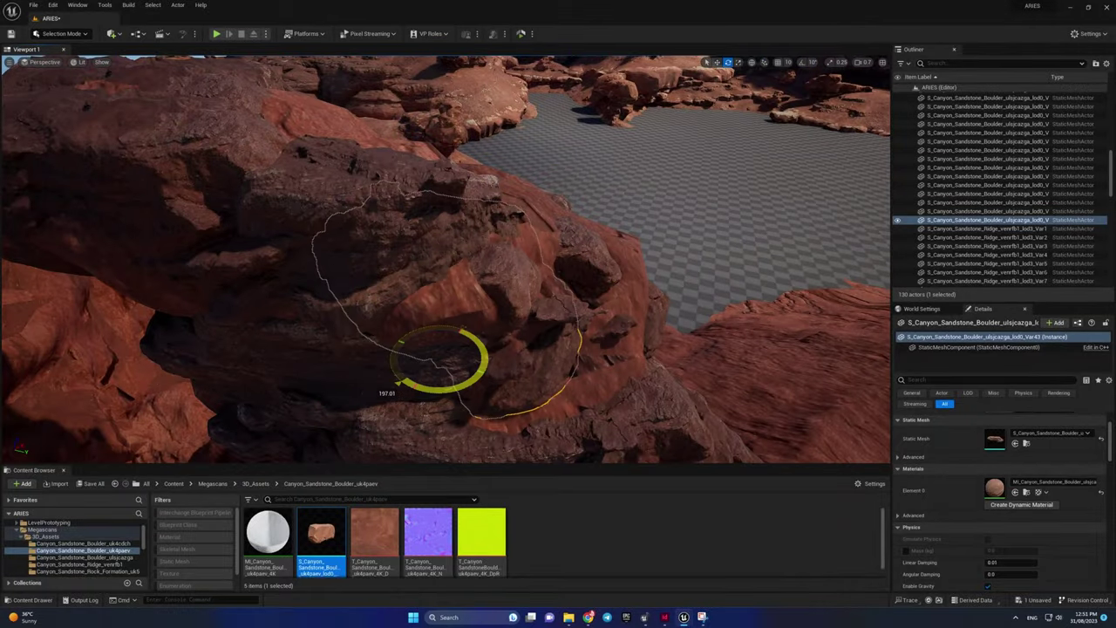
mouse_move(438, 385)
alt+shift+mouse_down()
mouse_move(145, 327)
mouse_move(458, 323)
mouse_move(500, 346)
alt+shift+mouse_up()
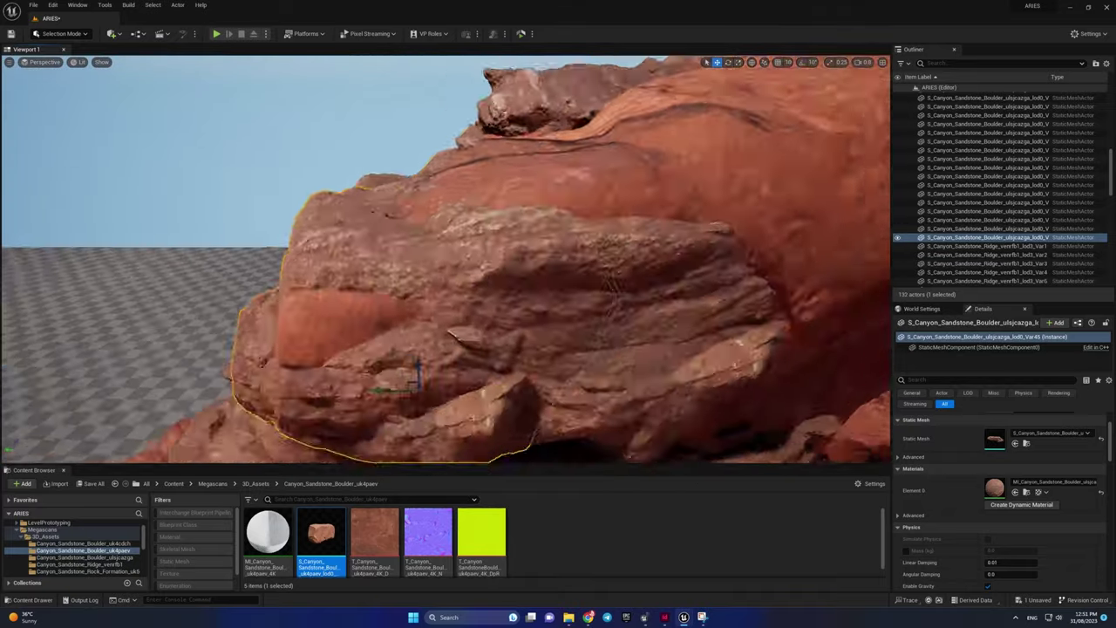
Step: Select and frame another arch boulder up close at the cliff, then frame the sandstone rock
right_drag(521, 274, 521, 273)
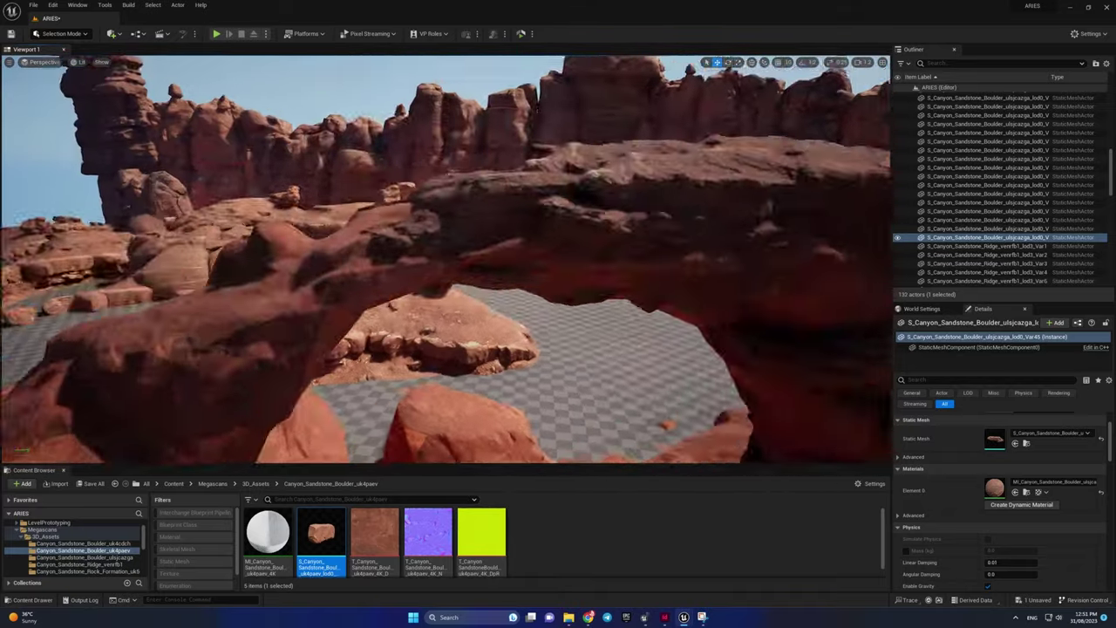
click(521, 274)
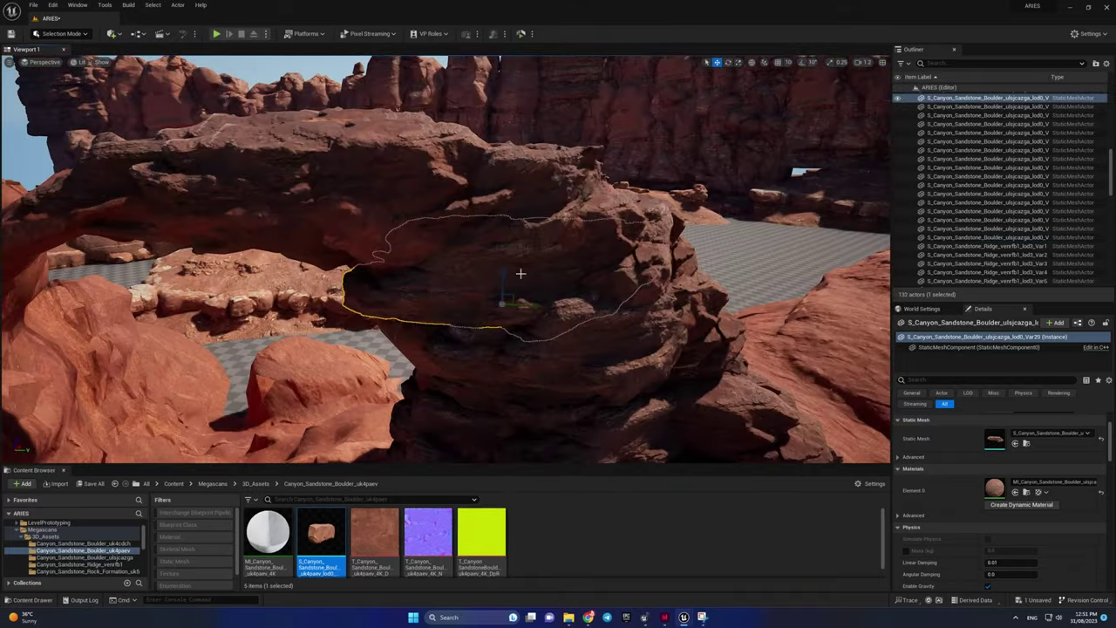
click(520, 273)
key(f)
mouse_move(482, 268)
alt+mouse_down()
mouse_move(586, 279)
mouse_move(396, 277)
mouse_move(447, 288)
alt+mouse_up()
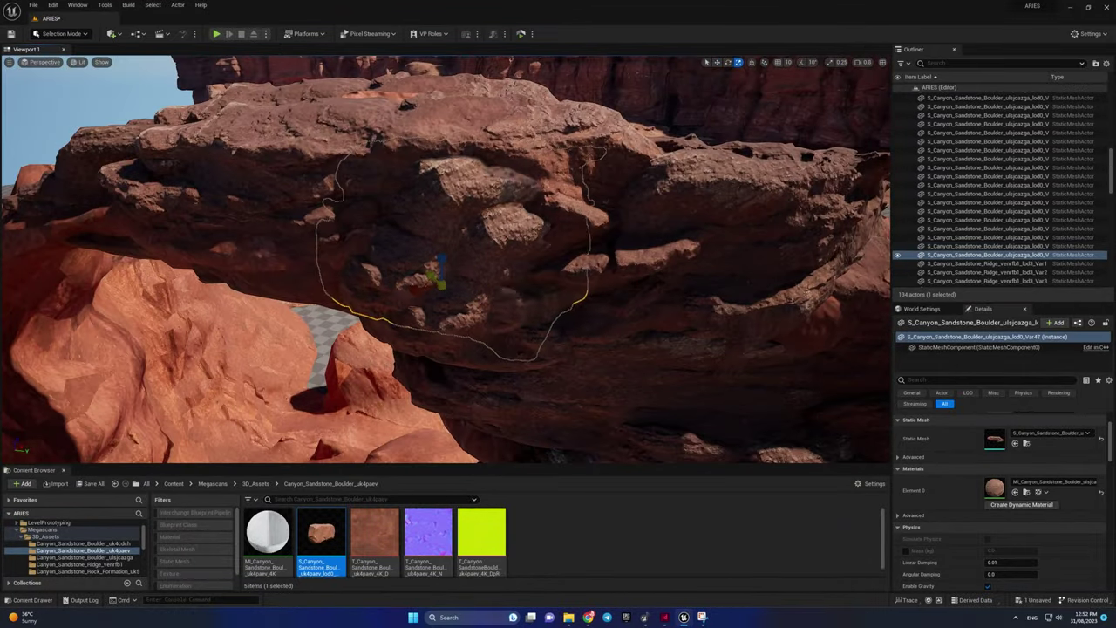
alt+drag(463, 274, 488, 279)
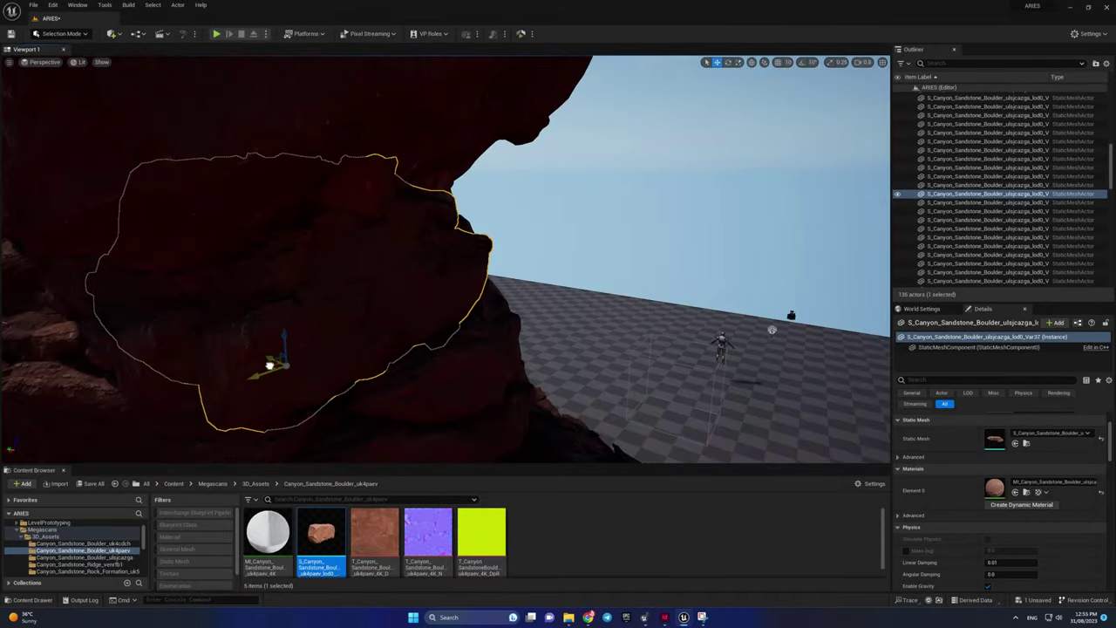
scroll(269, 364, down, 5)
scroll(269, 364, down, 5)
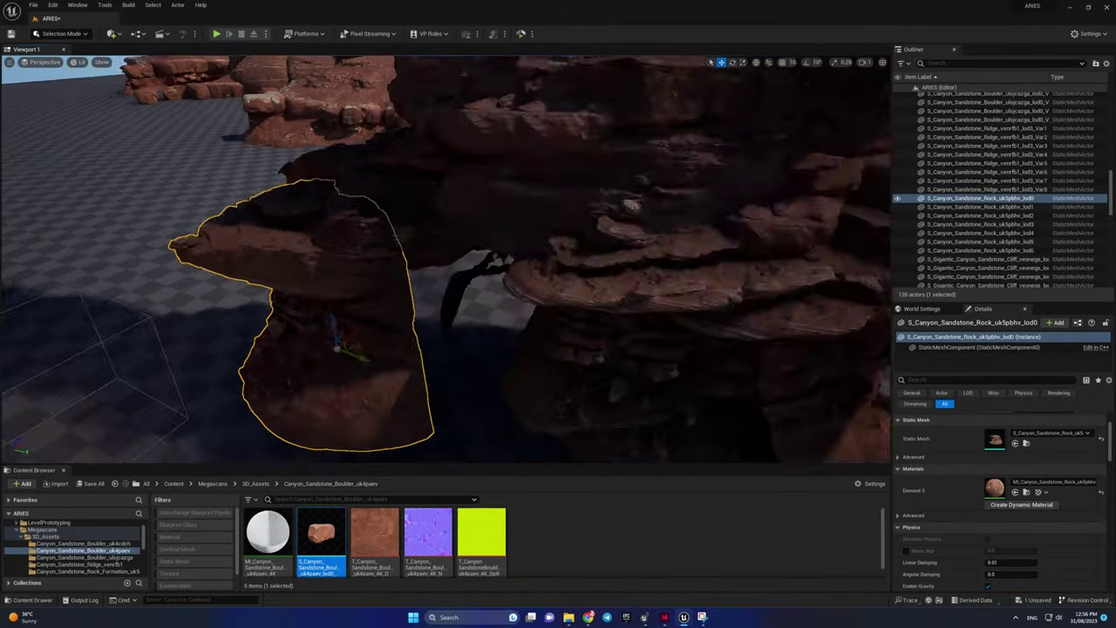
double_click(980, 206)
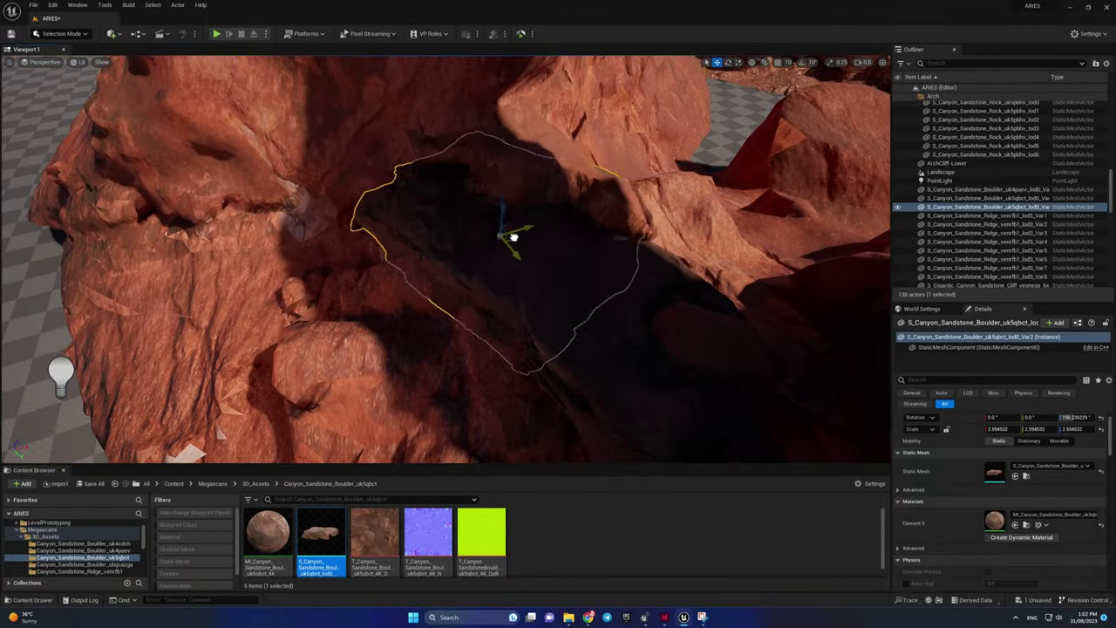
Step: Duplicate the selected boulder with Ctrl+D and place the copy in the rocks
mouse_move(512, 236)
alt+mouse_down()
mouse_move(391, 304)
mouse_move(630, 211)
alt+mouse_up()
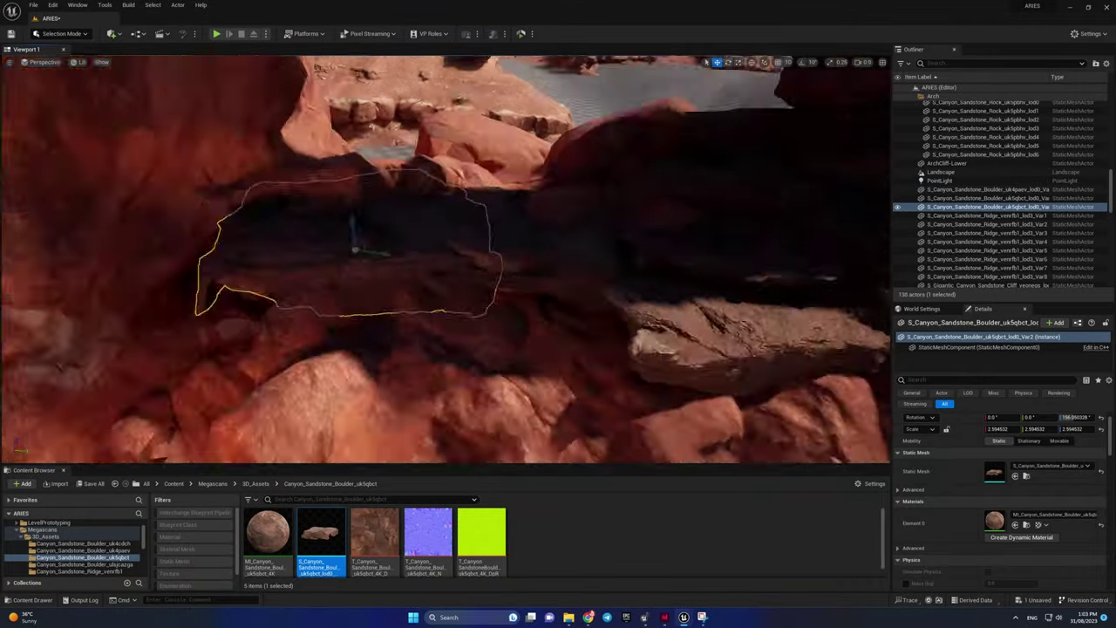
key(ctrl+d)
key(f)
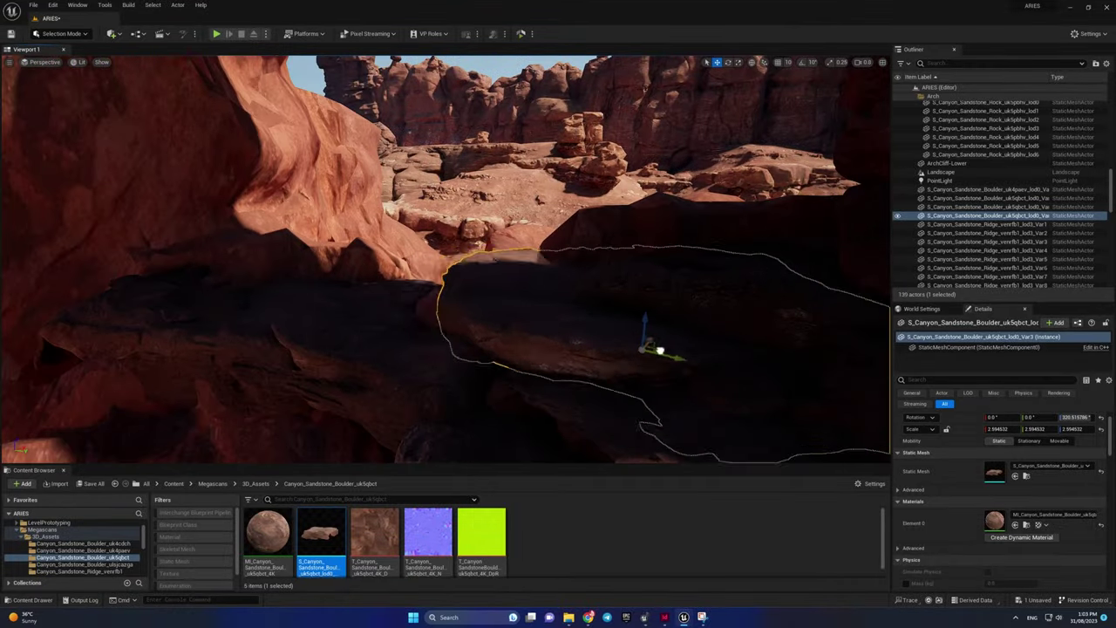
drag(659, 350, 610, 331)
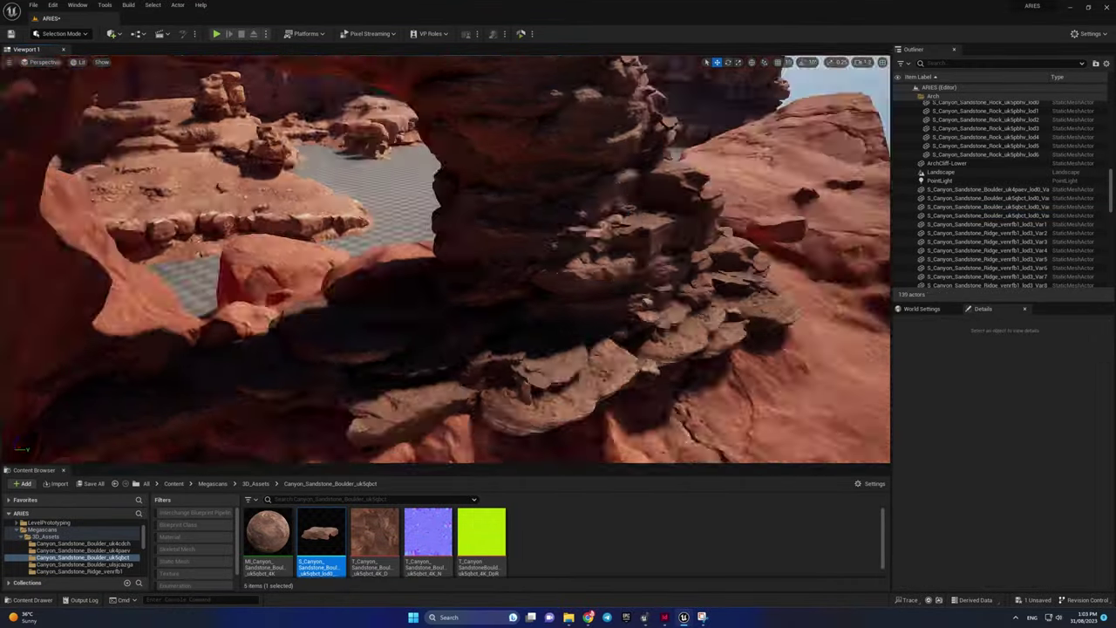
drag(321, 534, 511, 337)
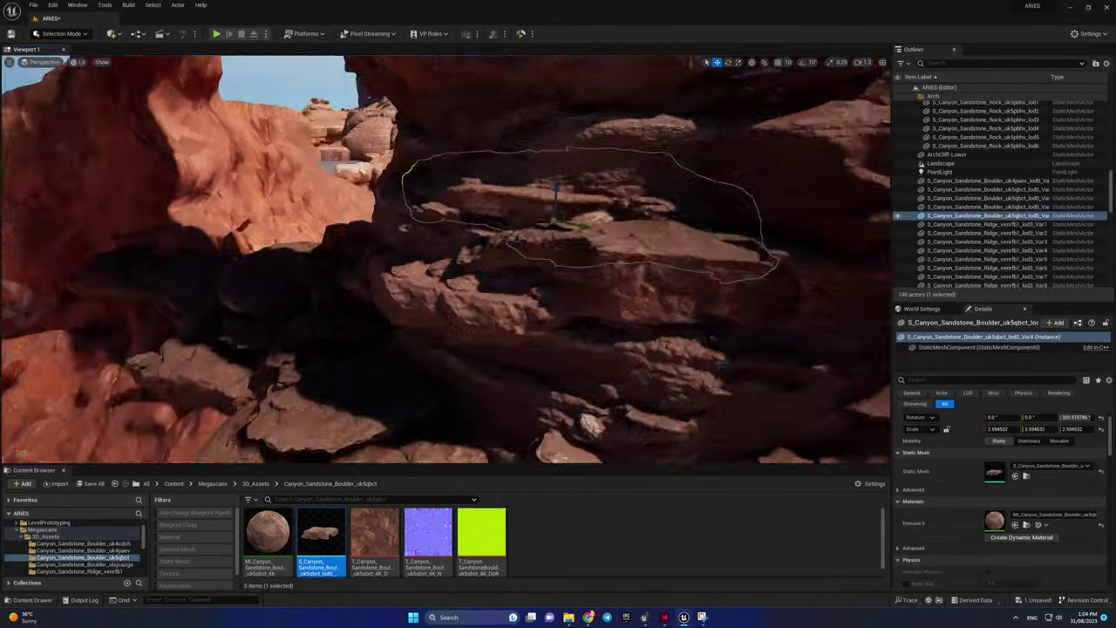
key(e)
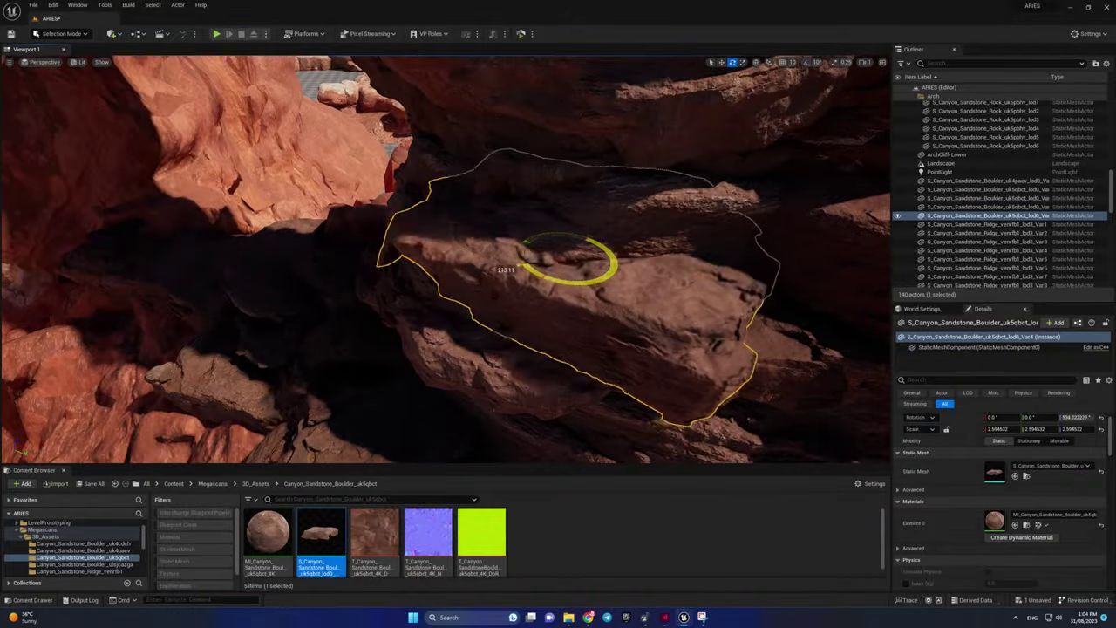
key(w)
mouse_move(566, 257)
right_down()
mouse_move(656, 276)
mouse_move(601, 218)
mouse_move(686, 225)
mouse_move(523, 244)
right_up()
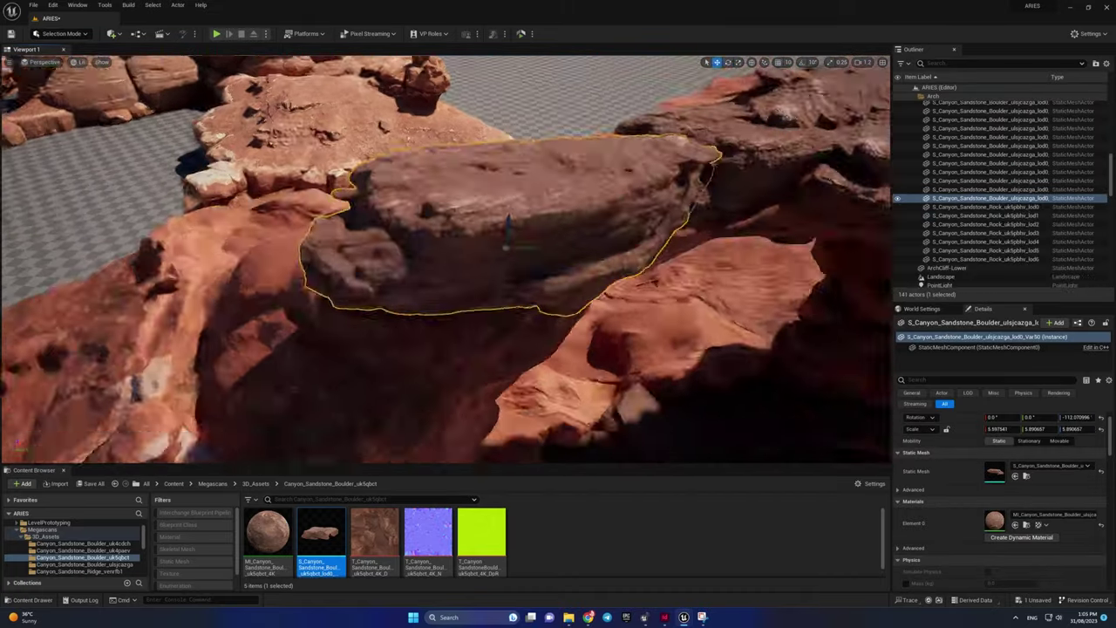
Step: Turn the boulder about 8 degrees, then place a copy on the arch turned to about 24 degrees
right_drag(508, 229, 261, 261)
key(e)
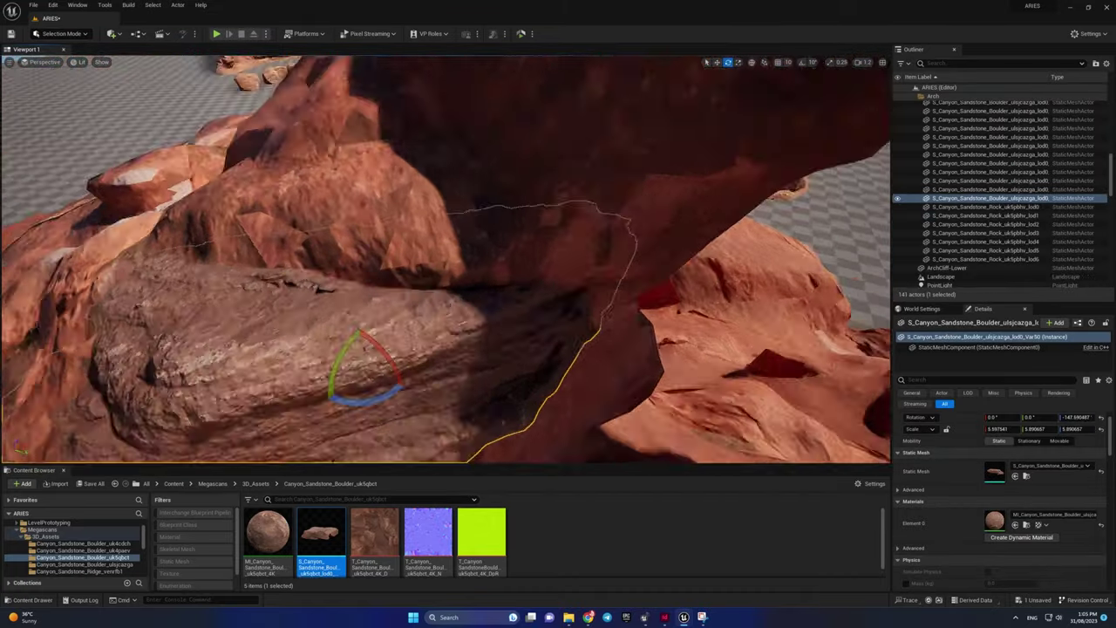
drag(288, 301, 300, 279)
right_drag(216, 329, 453, 309)
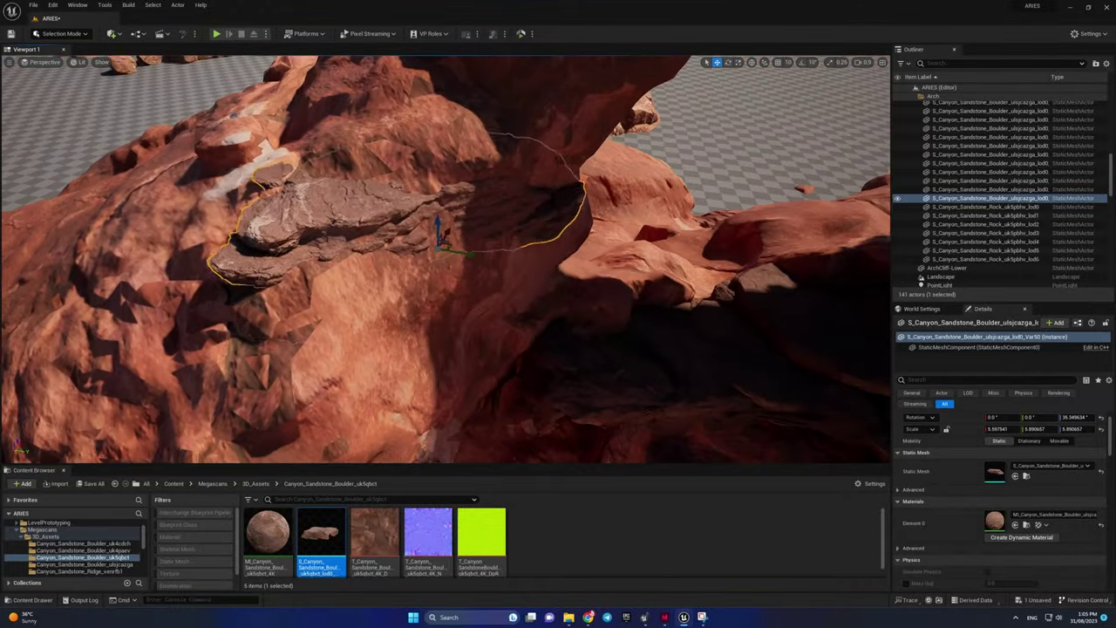
mouse_move(453, 309)
alt+mouse_down()
mouse_move(460, 322)
mouse_move(443, 304)
alt+mouse_up()
mouse_move(443, 304)
right_down()
mouse_move(431, 311)
mouse_move(498, 326)
right_up()
key(w)
key(e)
Step: Add several more boulder copies along the arch base, sliding each into place
alt+drag(349, 331, 345, 335)
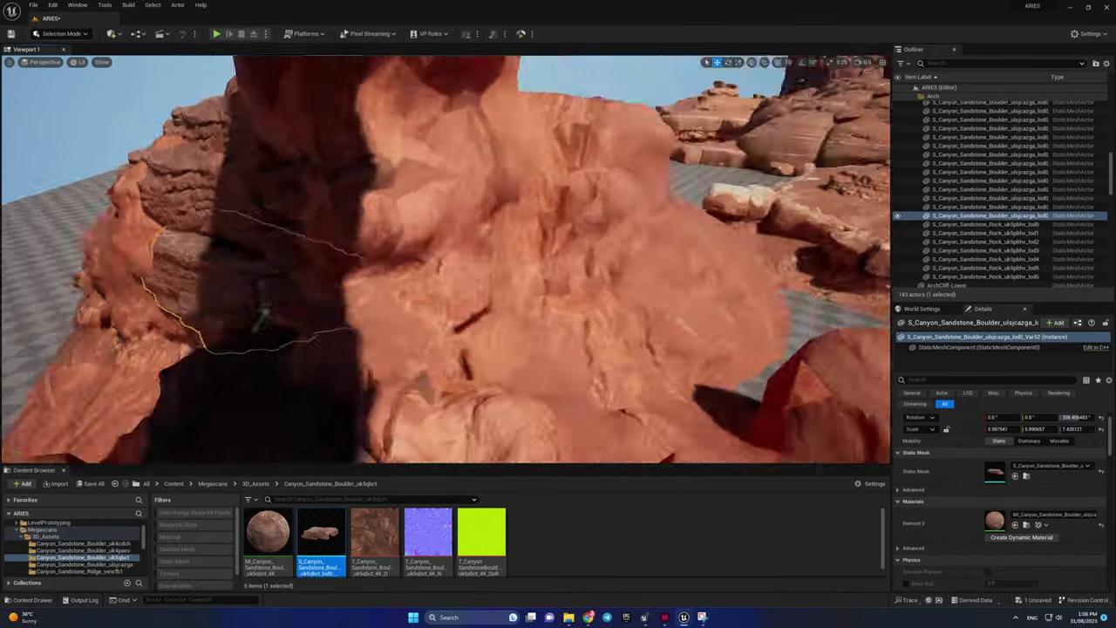
right_drag(331, 316, 366, 397)
alt+drag(369, 399, 364, 392)
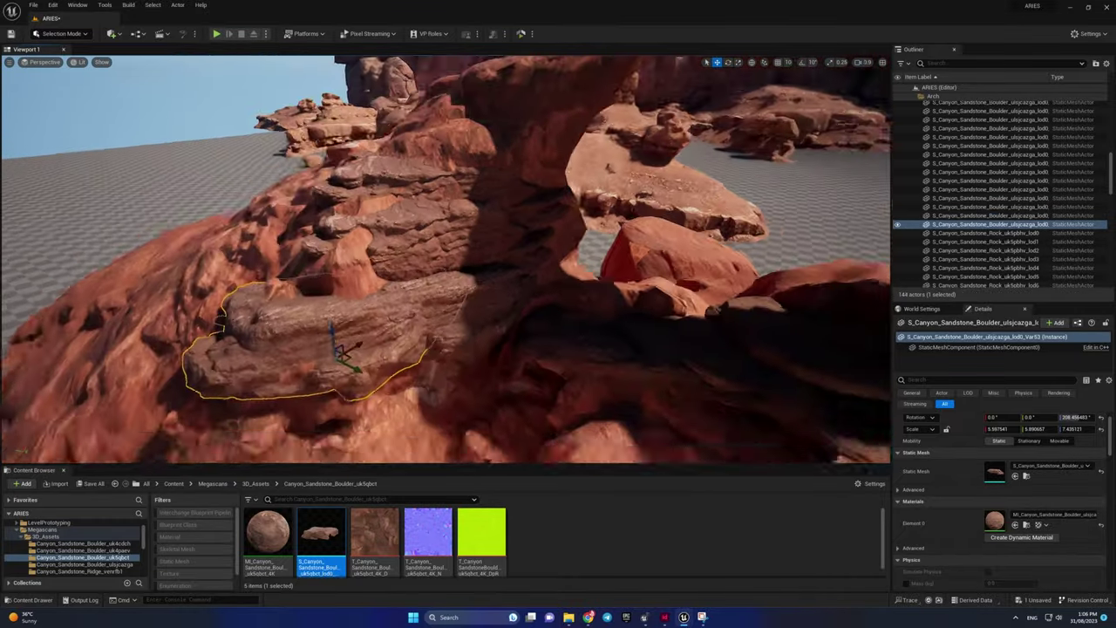
mouse_move(364, 392)
right_down()
mouse_move(288, 366)
mouse_move(301, 348)
right_up()
alt+drag(297, 353, 302, 347)
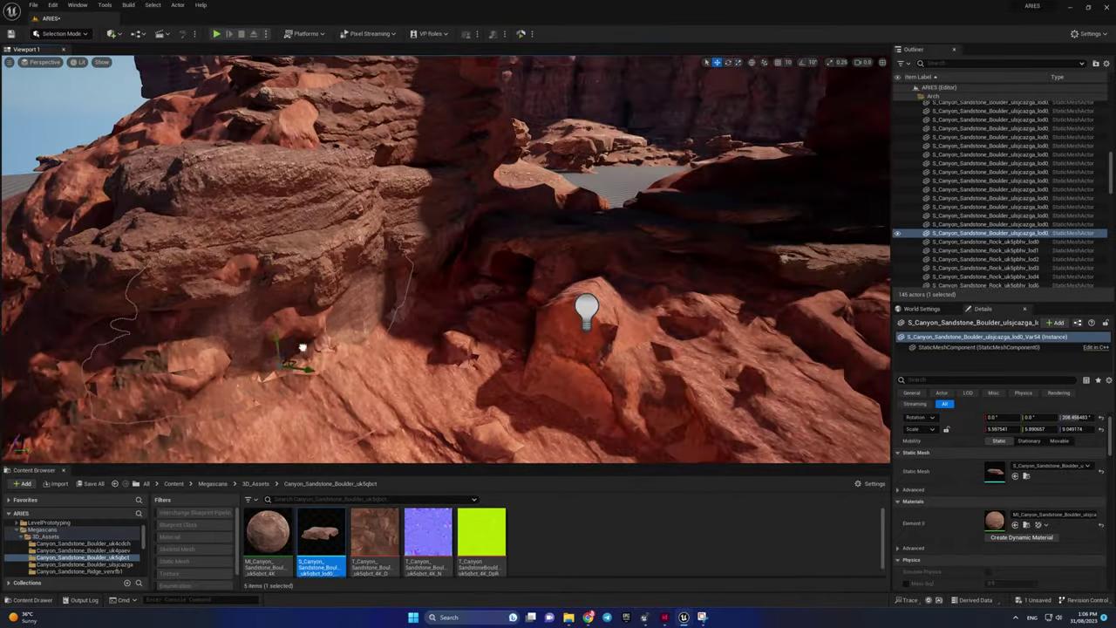
right_drag(284, 373, 434, 302)
alt+drag(435, 302, 439, 299)
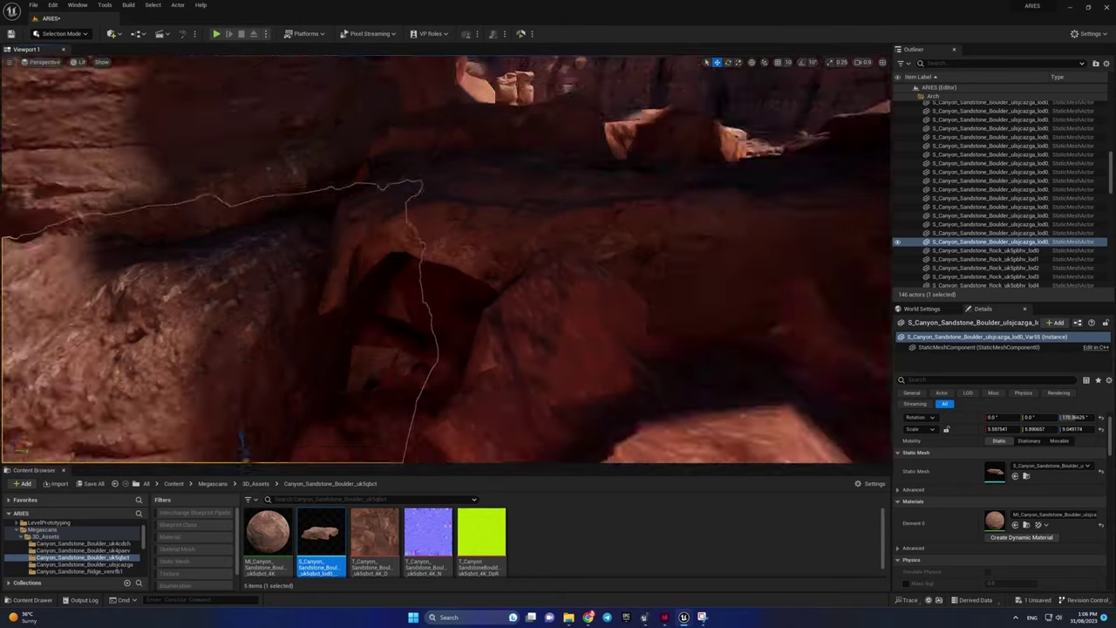
Step: Add another boulder copy and spin it to a new angle
right_drag(423, 294, 489, 314)
key(e)
mouse_move(558, 305)
alt+mouse_down()
mouse_move(492, 334)
mouse_move(501, 330)
alt+mouse_up()
key(w)
mouse_move(501, 329)
right_down()
mouse_move(514, 301)
mouse_move(558, 314)
right_up()
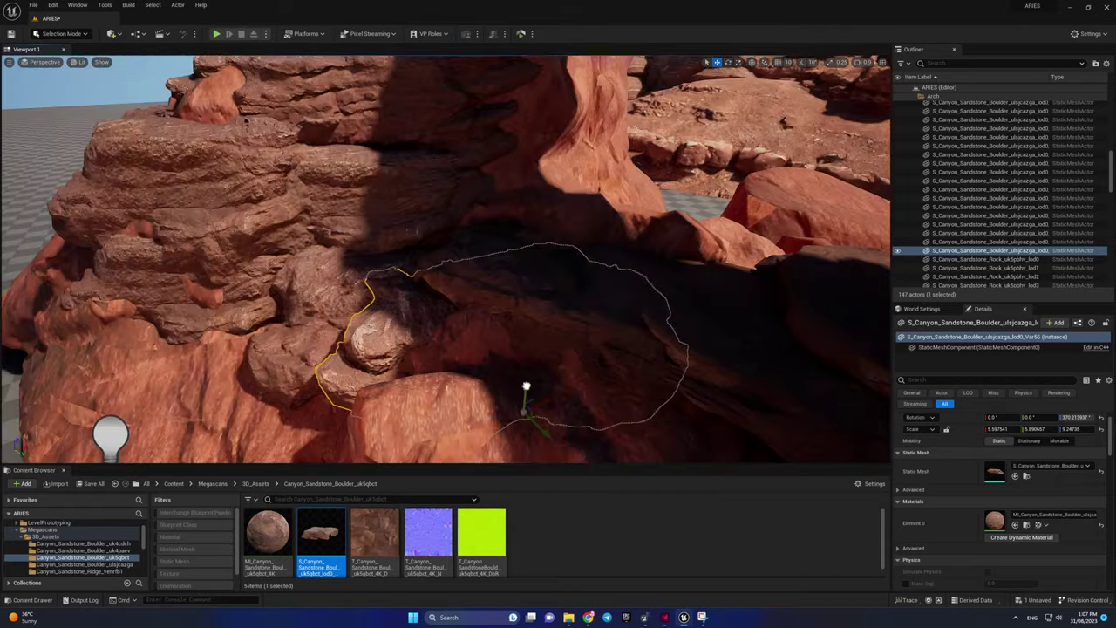
Step: Place a boulder copy against the arch and turn it to a new angle
right_drag(526, 386, 331, 227)
alt+drag(375, 209, 466, 252)
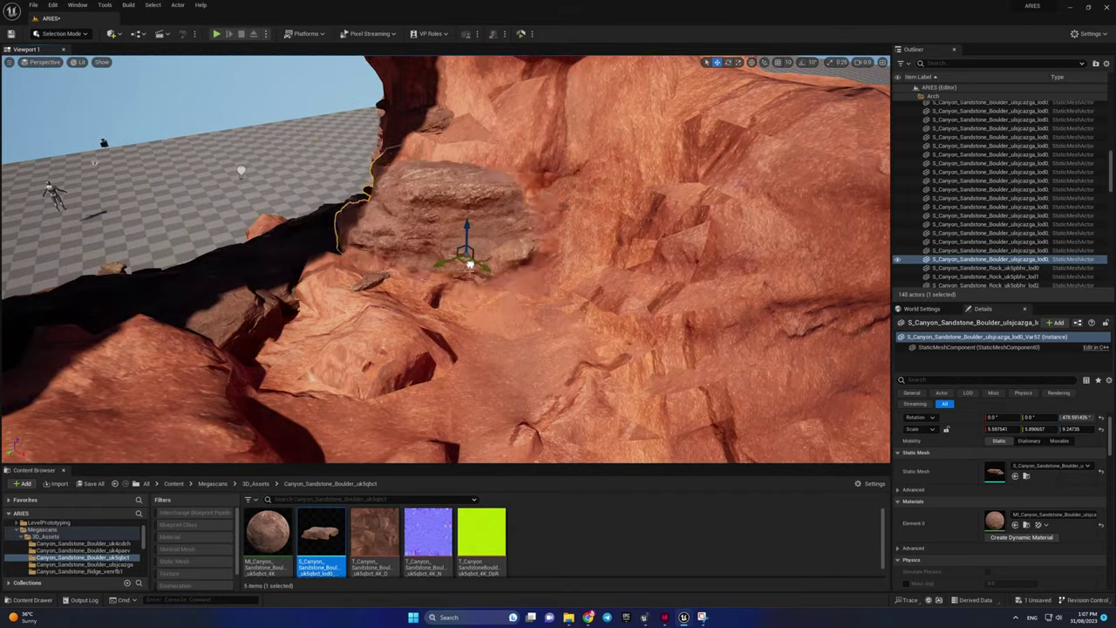
right_drag(465, 251, 601, 288)
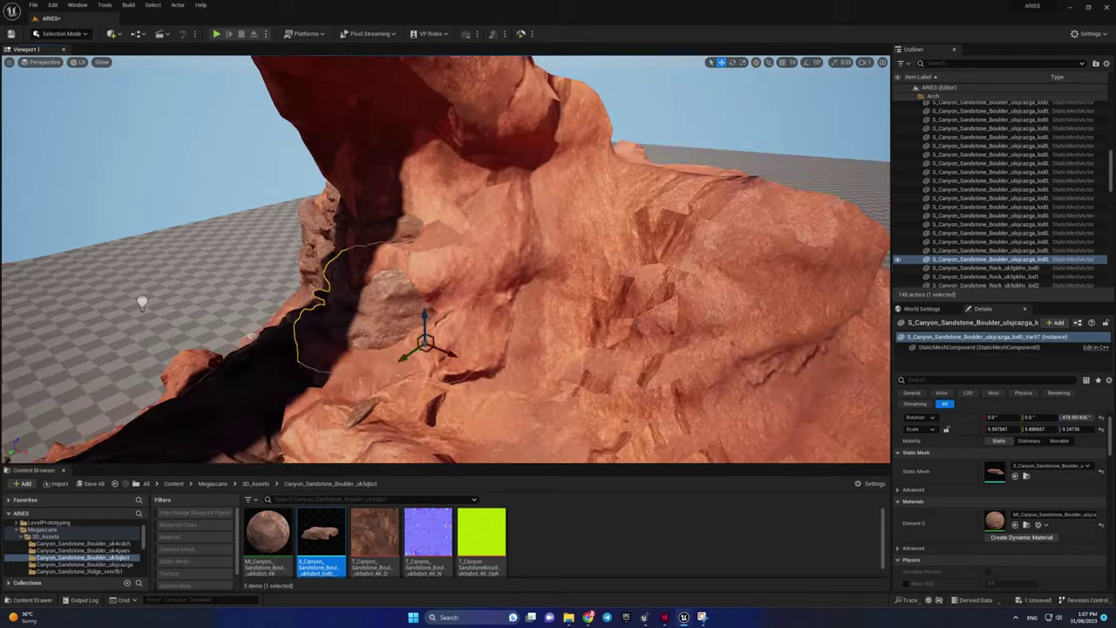
Step: Create another copy on the arch and enlarge it to fit the gap
alt+drag(424, 340, 410, 324)
key(r)
drag(331, 323, 314, 340)
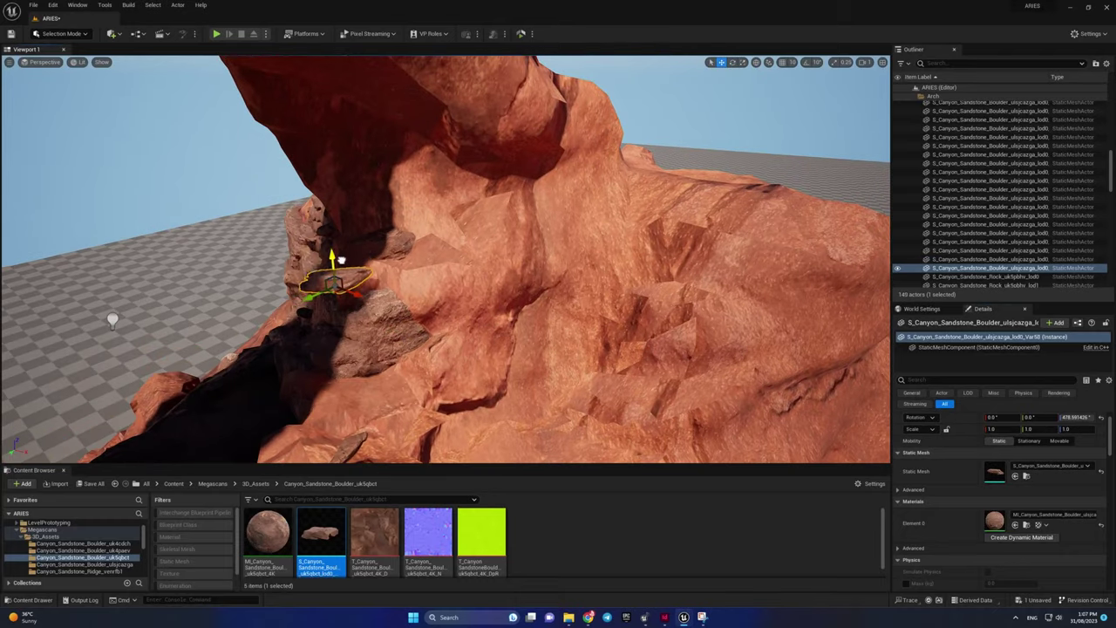
mouse_move(319, 273)
right_down()
mouse_move(536, 270)
mouse_move(524, 237)
right_up()
drag(523, 237, 523, 217)
right_drag(523, 218, 637, 337)
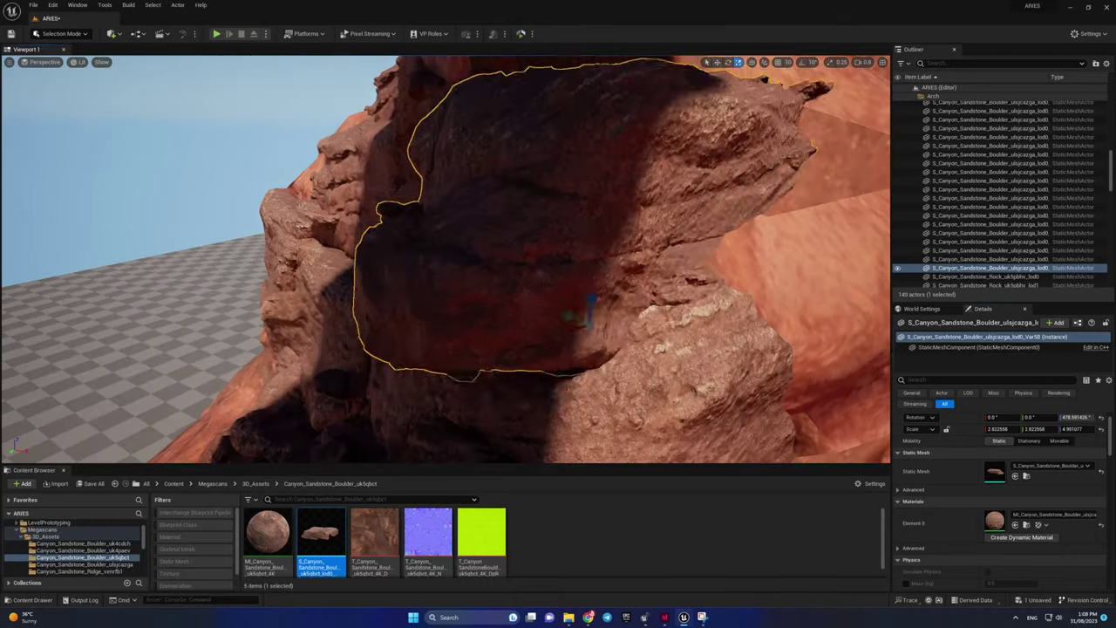
key(w)
Step: Duplicate the boulder along the arch and turn the copy against the rock face
alt+drag(636, 337, 673, 335)
right_drag(673, 335, 551, 330)
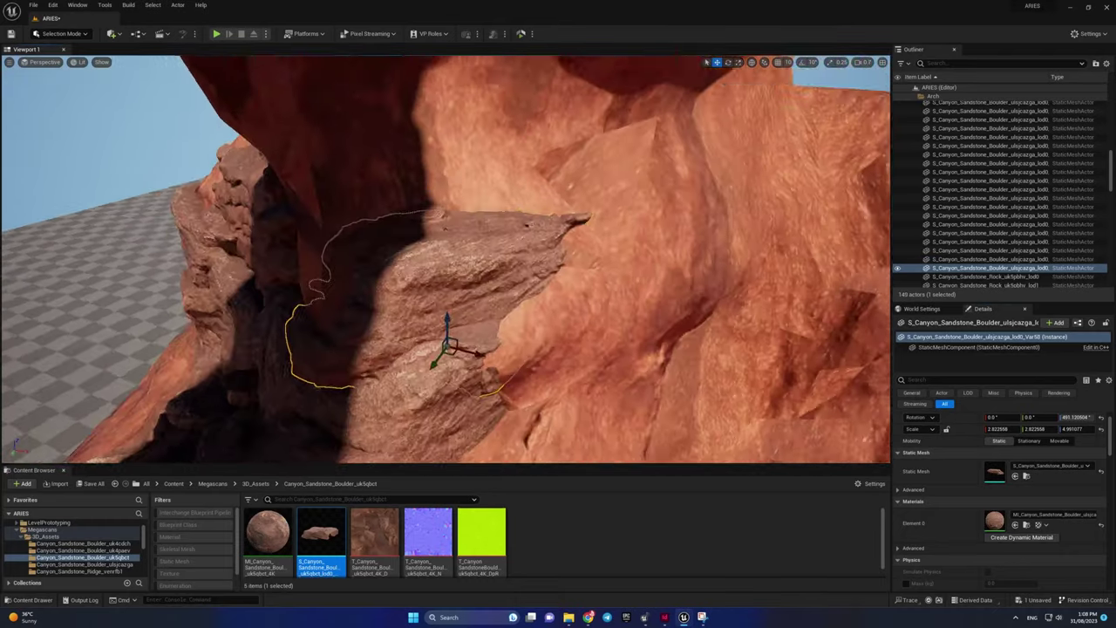
drag(552, 330, 551, 308)
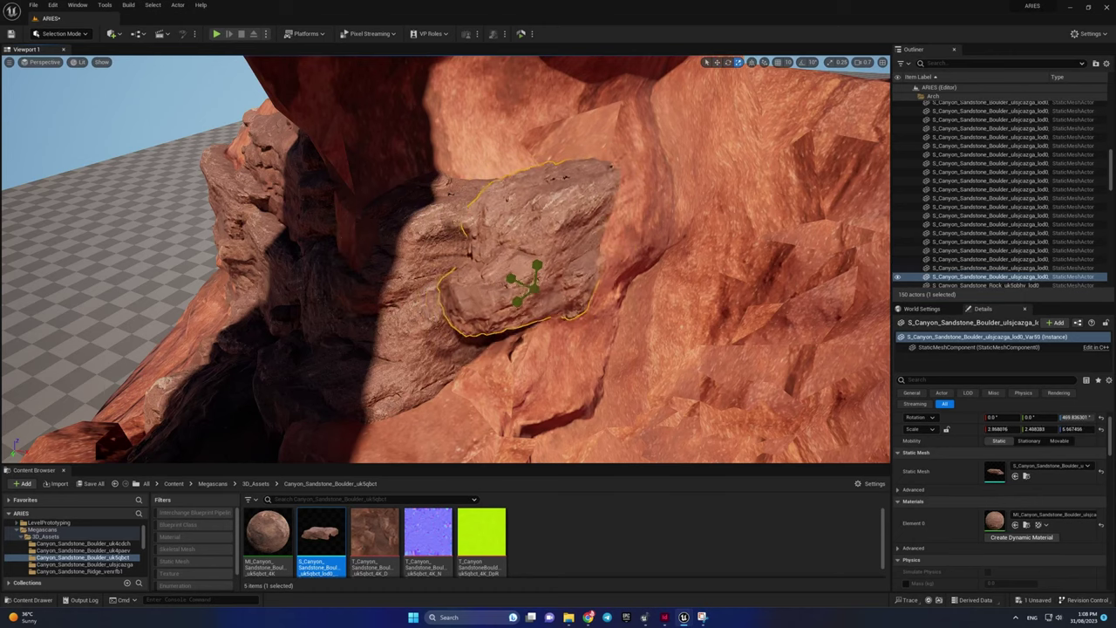
right_drag(564, 261, 589, 360)
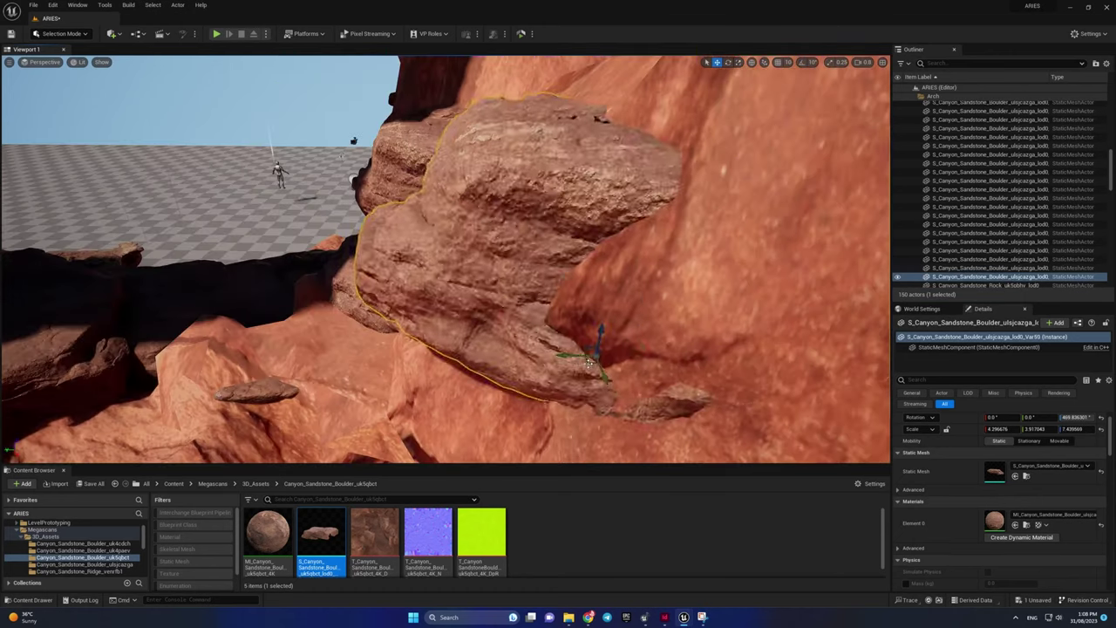
Step: Copy the boulder up to a new spot on the arch, review from wide, and duplicate again
right_drag(670, 382, 558, 139)
alt+drag(558, 139, 562, 113)
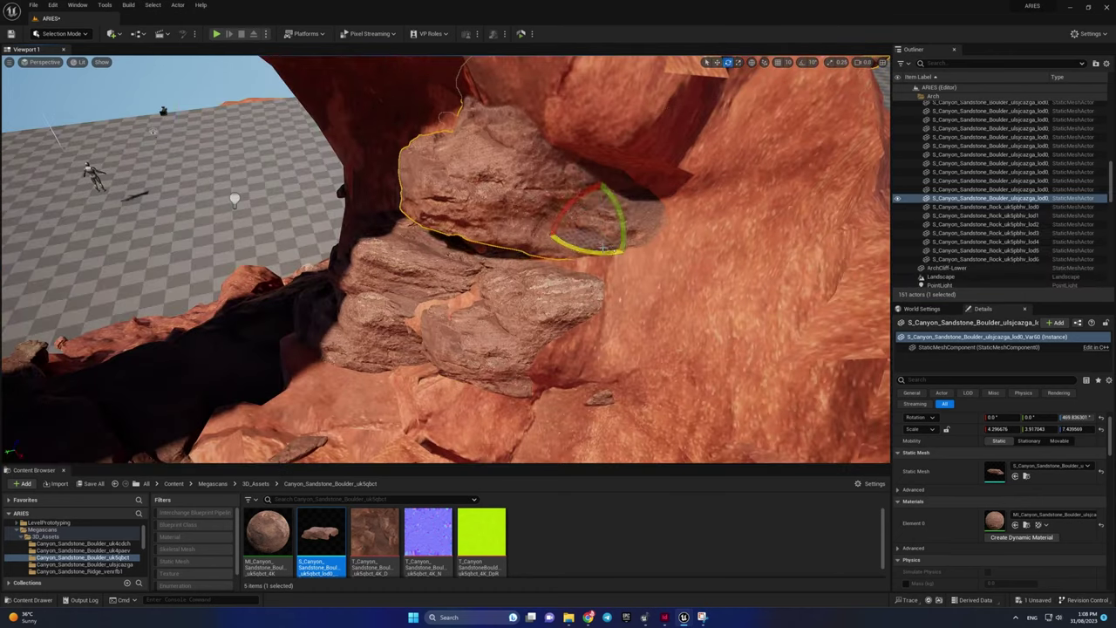
mouse_move(525, 251)
right_down()
mouse_move(850, 326)
mouse_move(436, 415)
right_up()
alt+drag(436, 414, 327, 401)
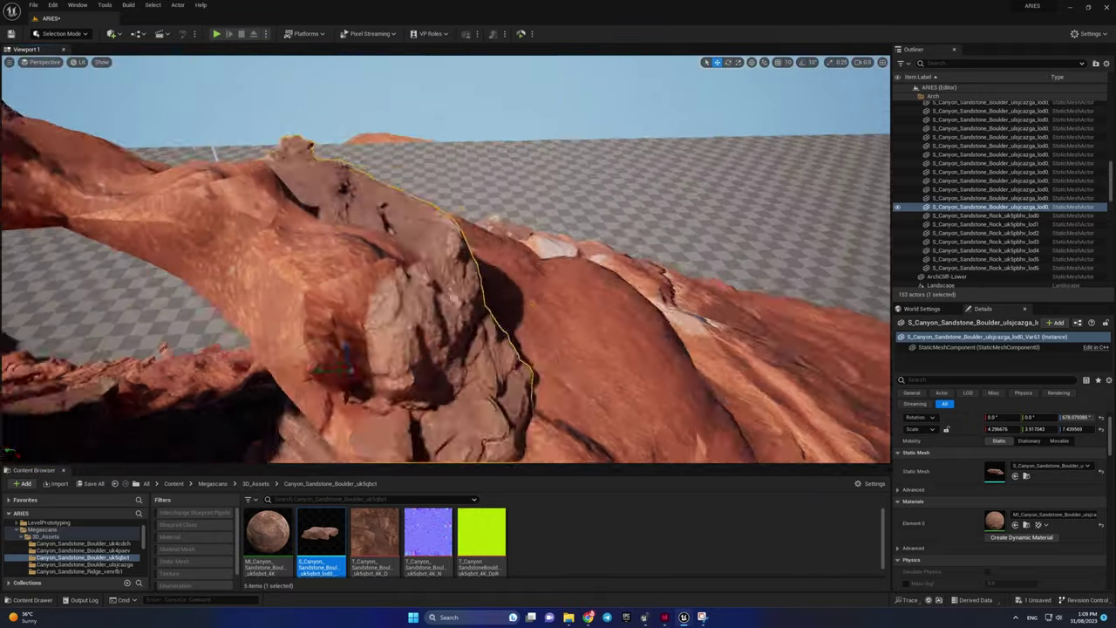
mouse_move(327, 401)
right_down()
mouse_move(380, 297)
mouse_move(440, 244)
mouse_move(392, 209)
right_up()
key(ctrl+d)
Step: Duplicate sandstone boulders and spread the copies across the top of the arch
key(e)
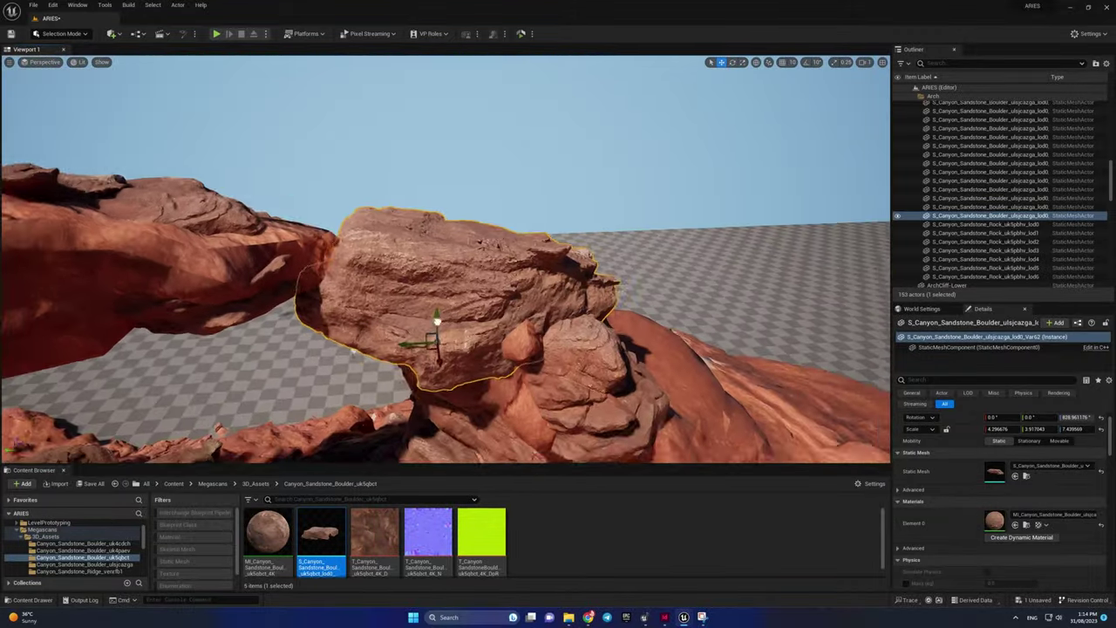
right_drag(449, 362, 436, 395)
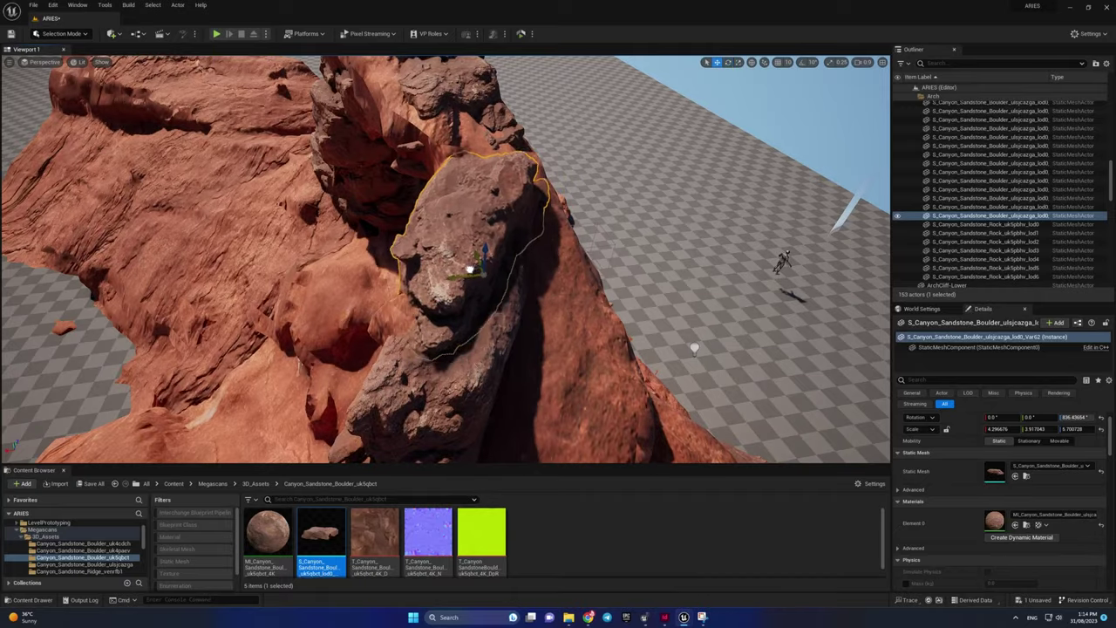
mouse_move(471, 269)
right_down()
mouse_move(549, 300)
mouse_move(523, 288)
right_up()
key(ctrl+d)
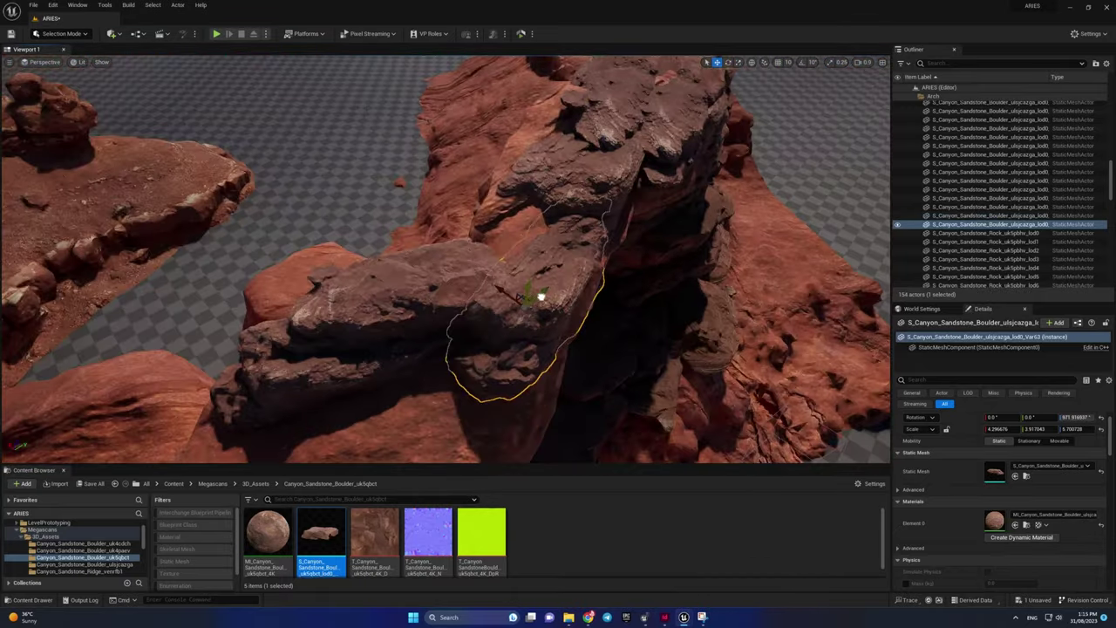
key(w)
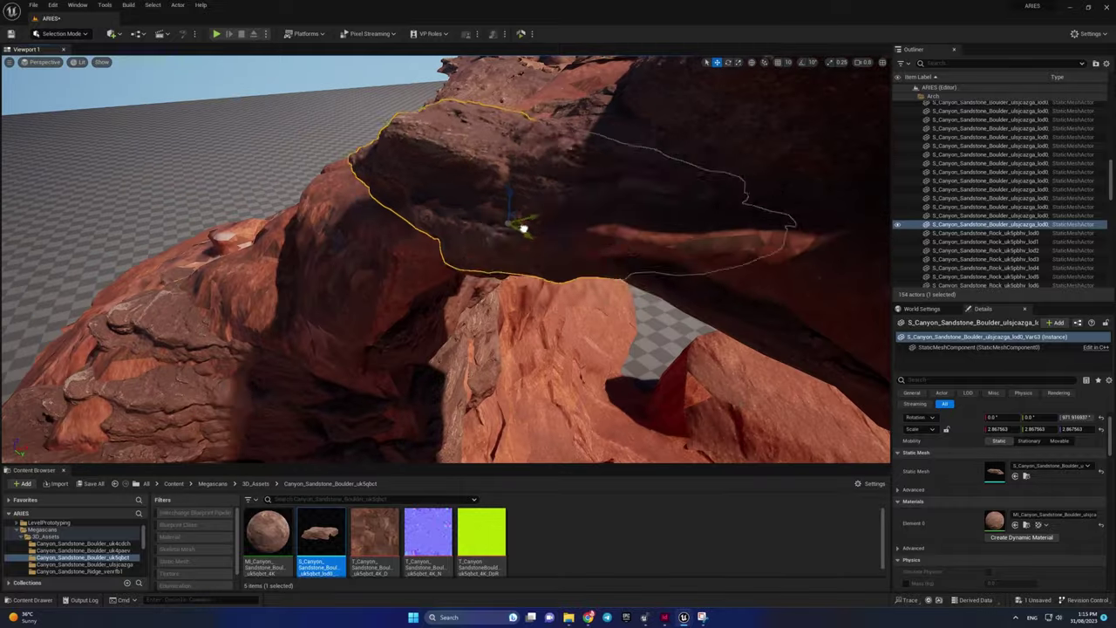
right_drag(521, 229, 426, 349)
key(ctrl+d)
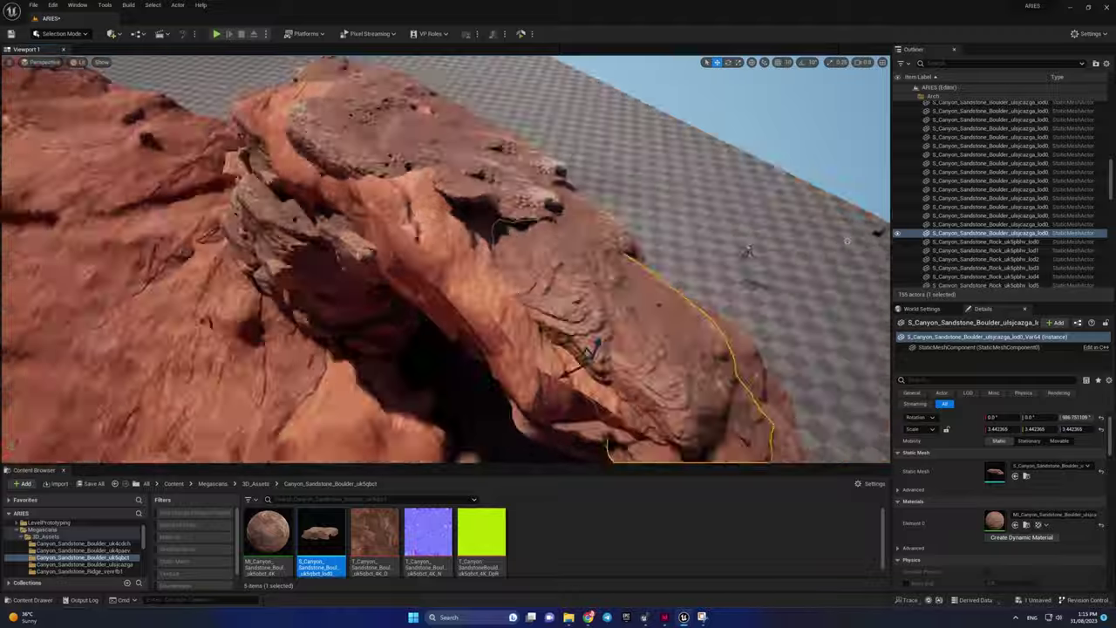
right_drag(746, 251, 715, 279)
Step: Add more boulder copies and tilt one about seven degrees to fit the rock
key(ctrl+d)
mouse_move(429, 195)
right_down()
mouse_move(410, 227)
mouse_move(426, 255)
right_up()
key(ctrl+d)
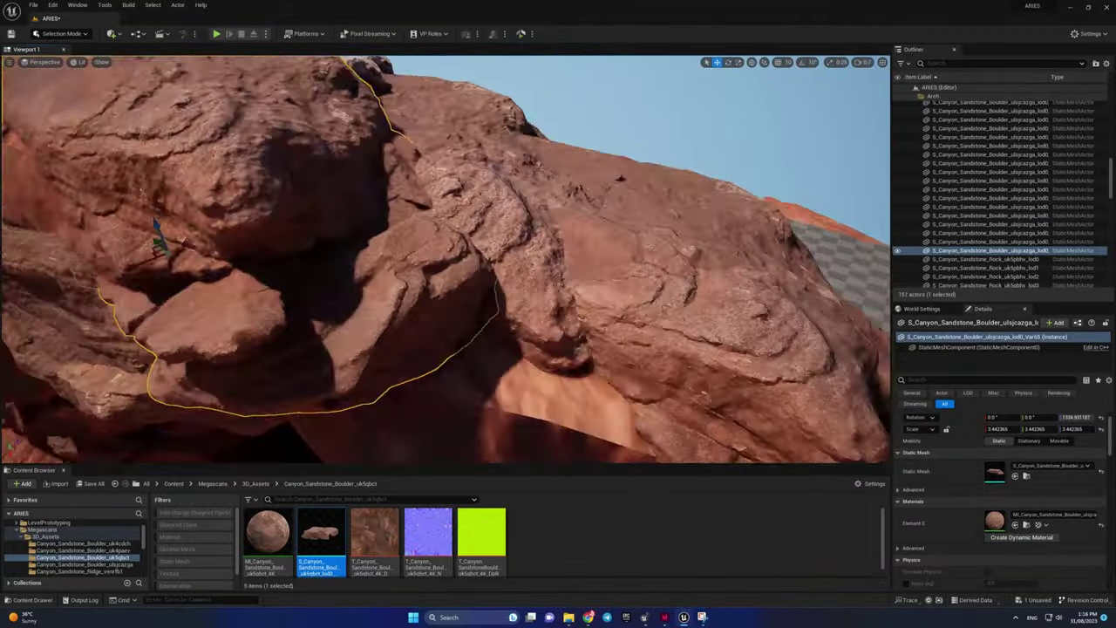
key(e)
drag(467, 301, 417, 333)
mouse_move(419, 297)
right_down()
mouse_move(525, 184)
mouse_move(567, 275)
right_up()
click(568, 276)
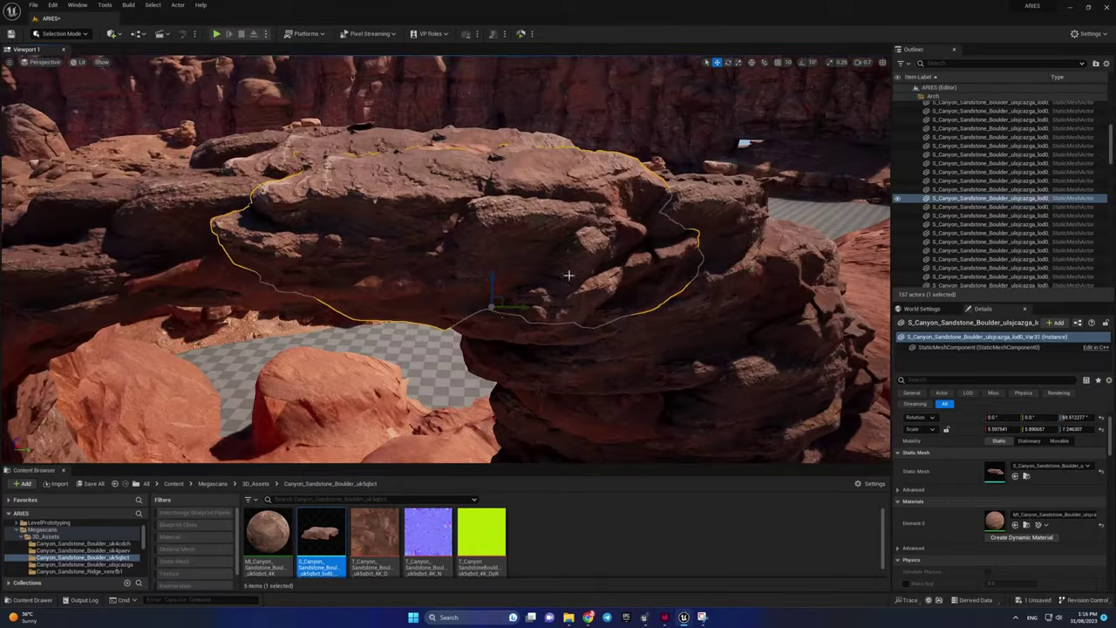
Step: Copy another arch boulder, turn it about ninety degrees, and tilt it flush with the rock
mouse_move(491, 301)
right_down()
mouse_move(432, 336)
mouse_move(542, 253)
mouse_move(488, 349)
right_up()
key(ctrl+d)
key(ctrl+d)
alt+drag(515, 353, 421, 341)
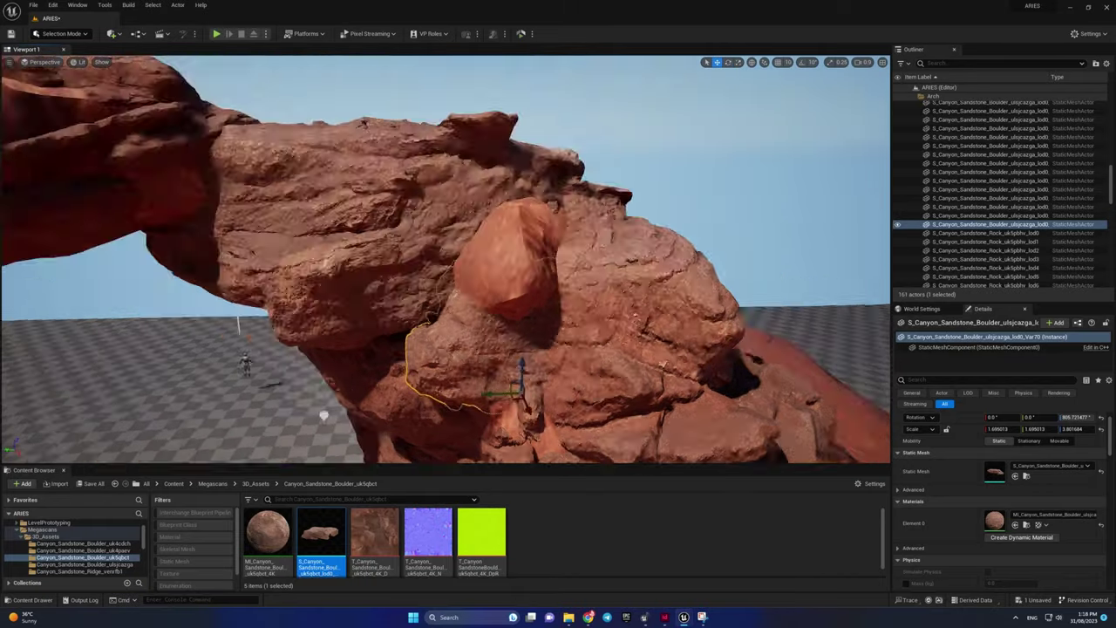
right_drag(422, 342, 436, 244)
alt+drag(262, 248, 279, 287)
right_drag(278, 288, 592, 244)
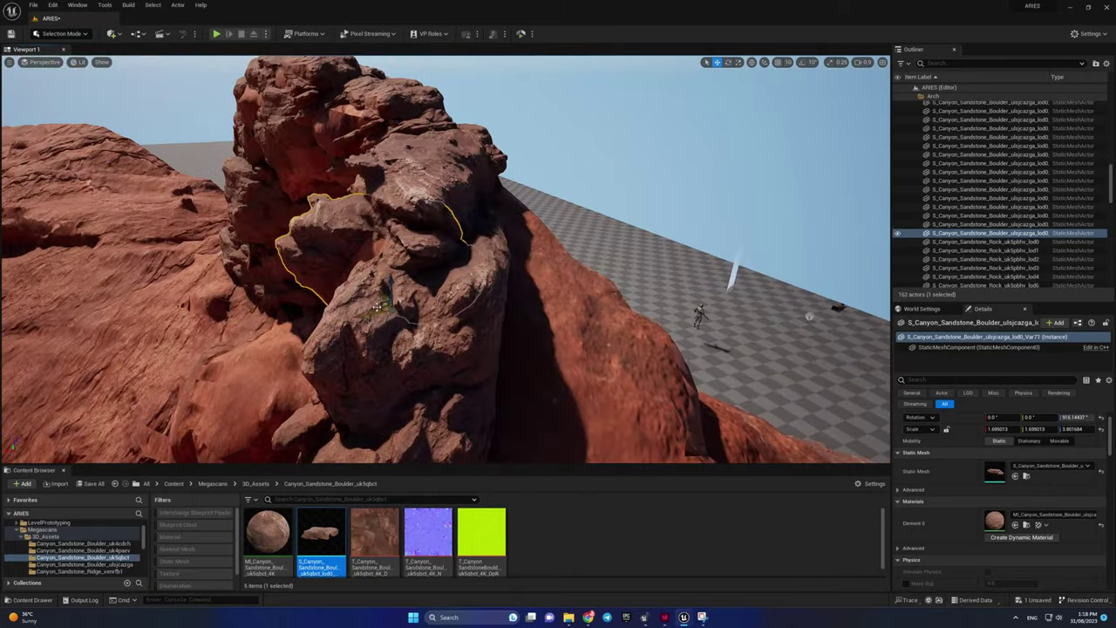
drag(602, 240, 581, 237)
right_drag(581, 237, 479, 279)
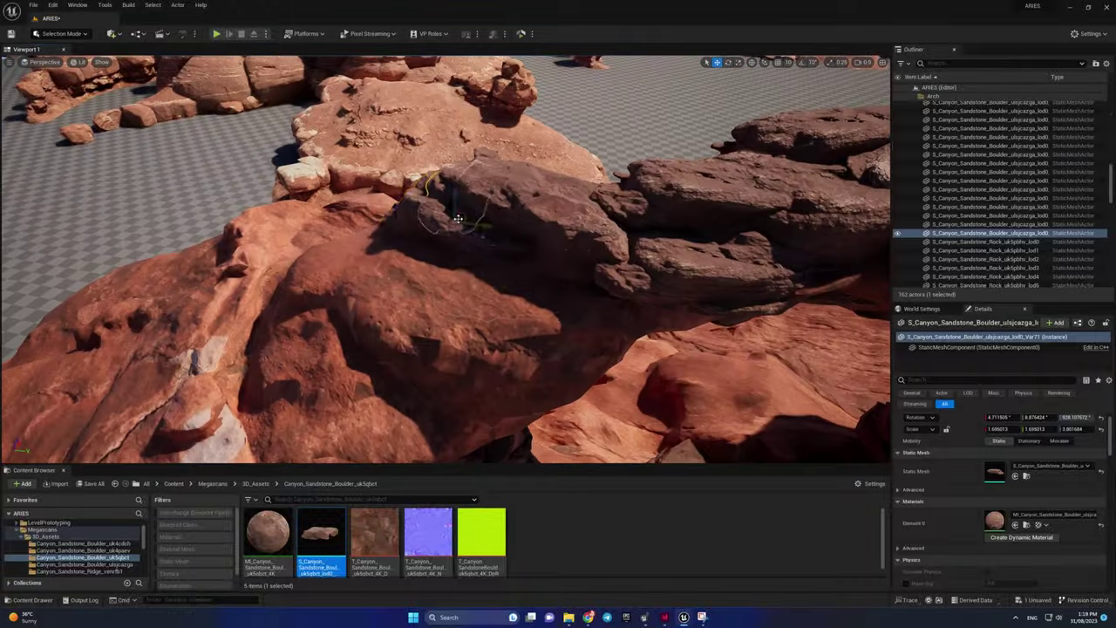
Step: Place boulder copies among the lower rocks, rotating them to match the surrounding stone
click(479, 279)
alt+drag(478, 279, 443, 326)
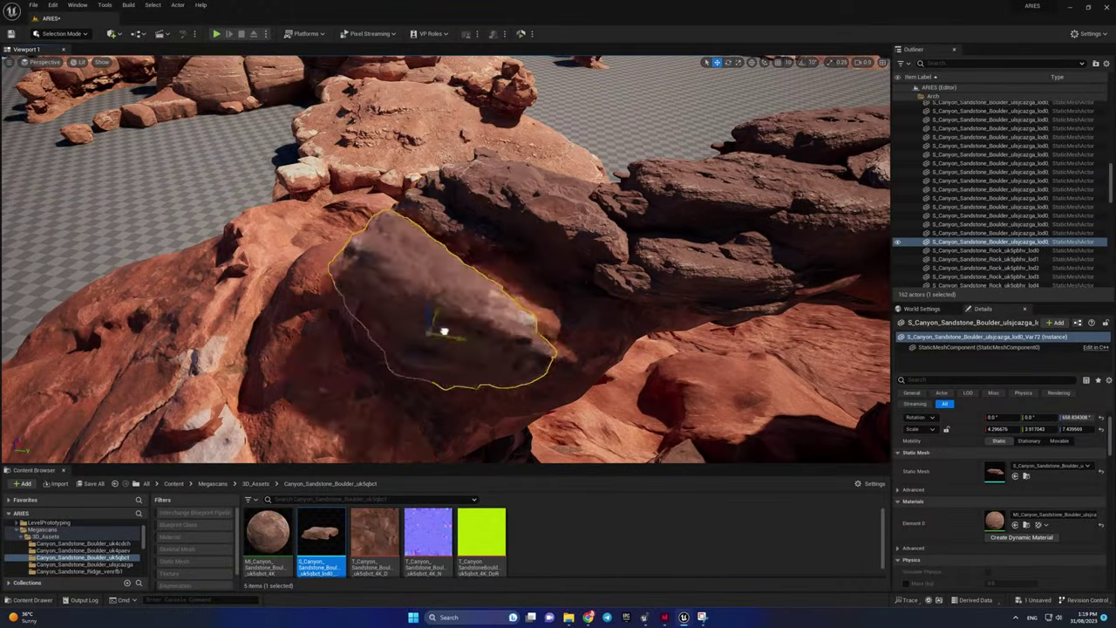
right_drag(443, 326, 376, 315)
alt+drag(380, 303, 454, 296)
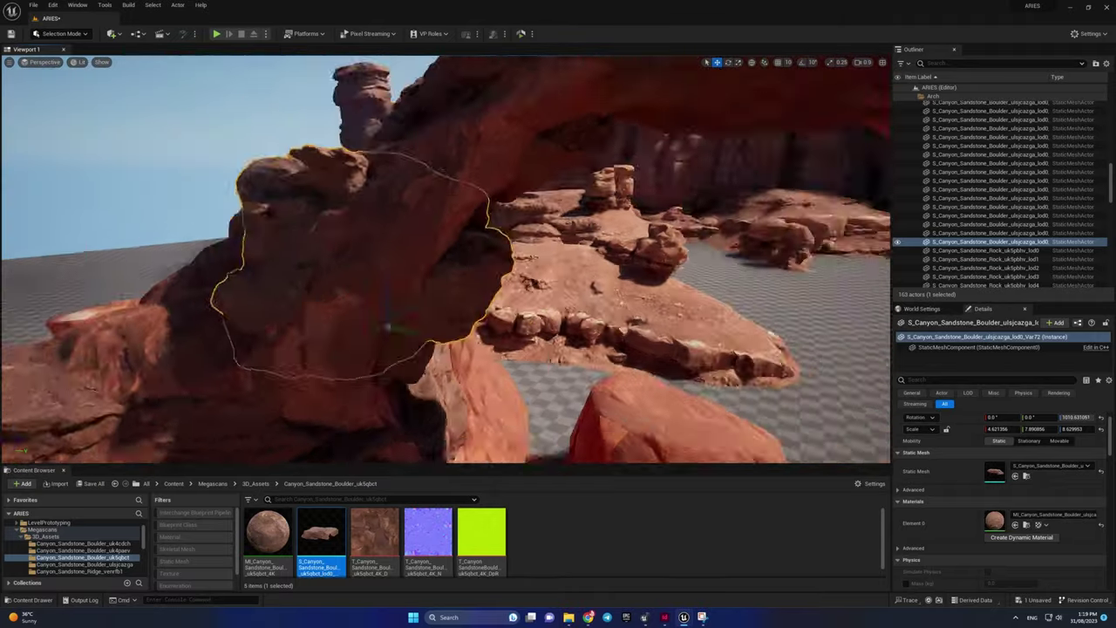
mouse_move(389, 328)
alt+mouse_down()
mouse_move(374, 304)
mouse_move(400, 343)
mouse_move(440, 342)
alt+mouse_up()
key(e)
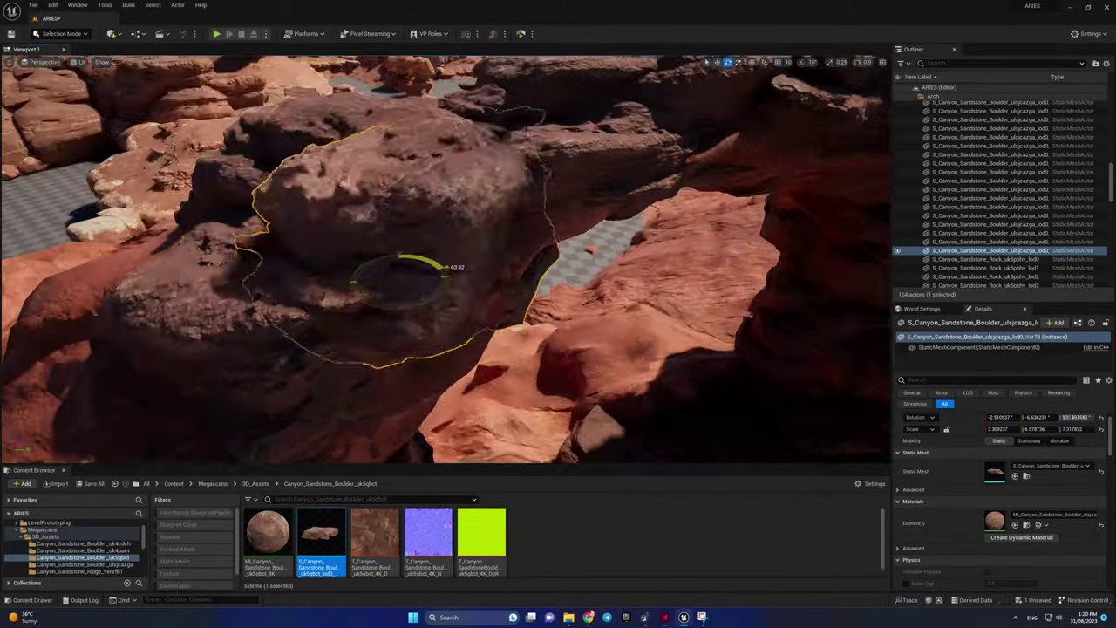
mouse_move(444, 266)
mouse_down()
mouse_move(410, 287)
mouse_move(475, 305)
mouse_up()
key(r)
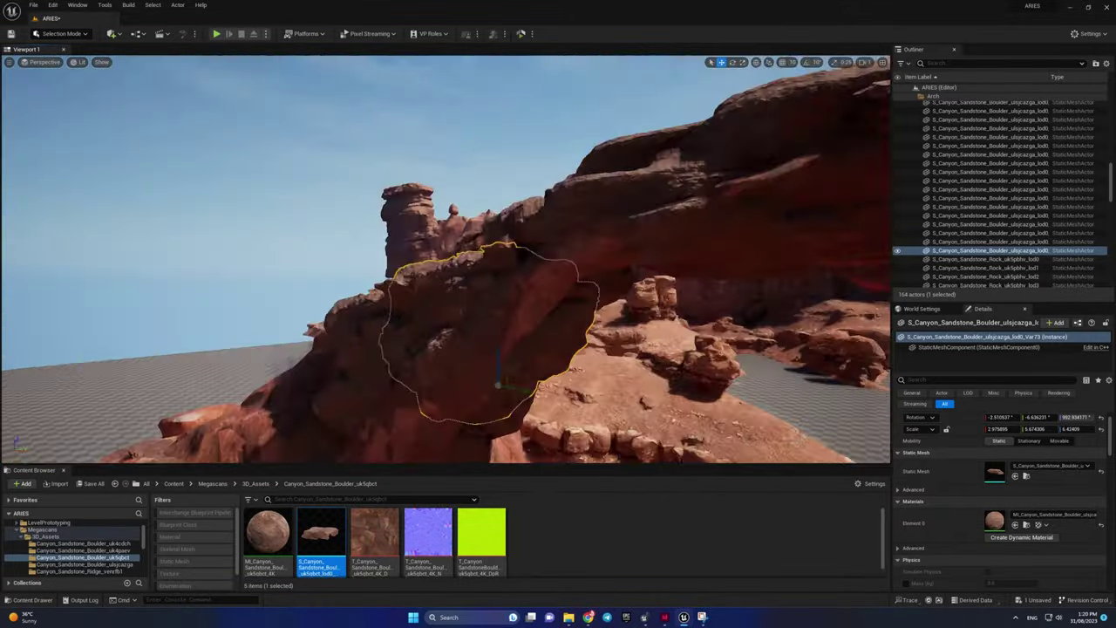
alt+drag(497, 384, 496, 309)
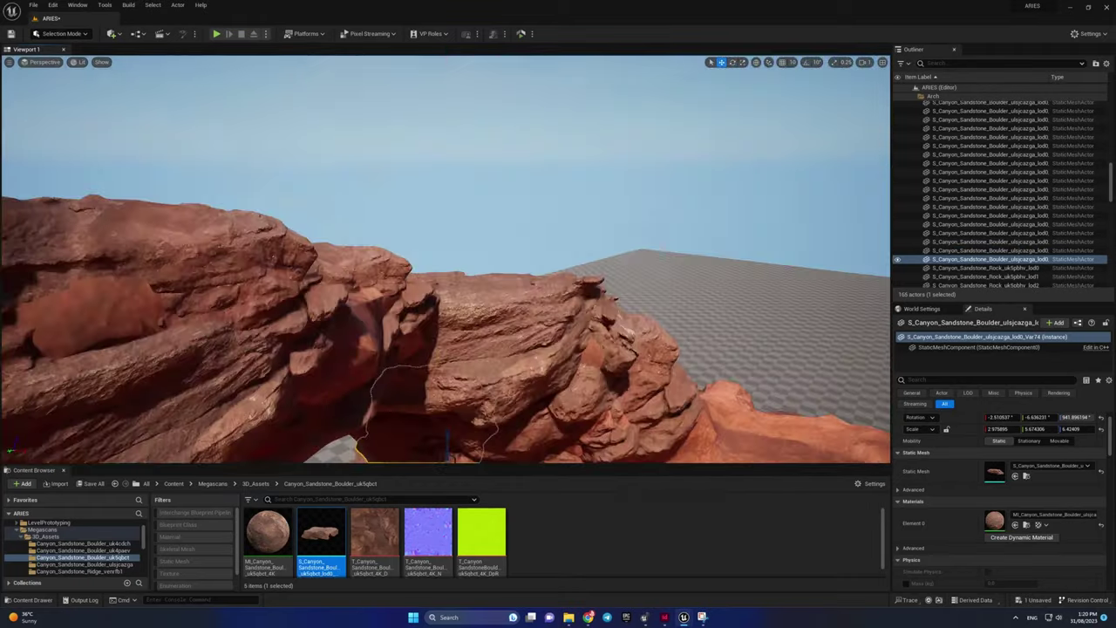
Step: Review the arch boulders, undo the stray last move, and focus on the point light
double_click(985, 138)
double_click(985, 243)
double_click(985, 147)
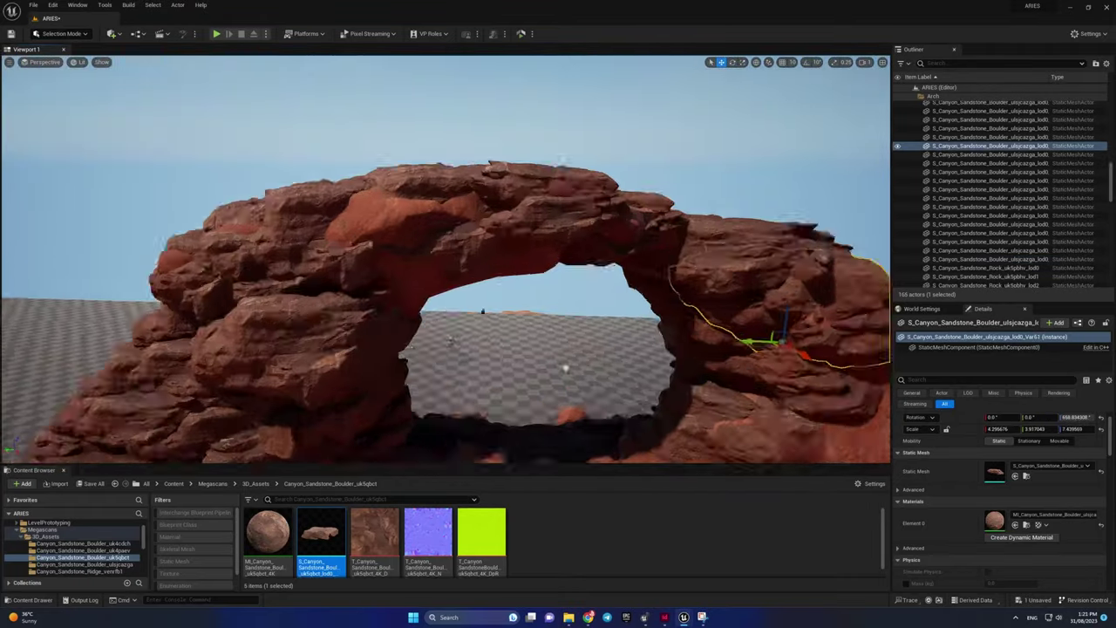
alt+drag(436, 261, 523, 262)
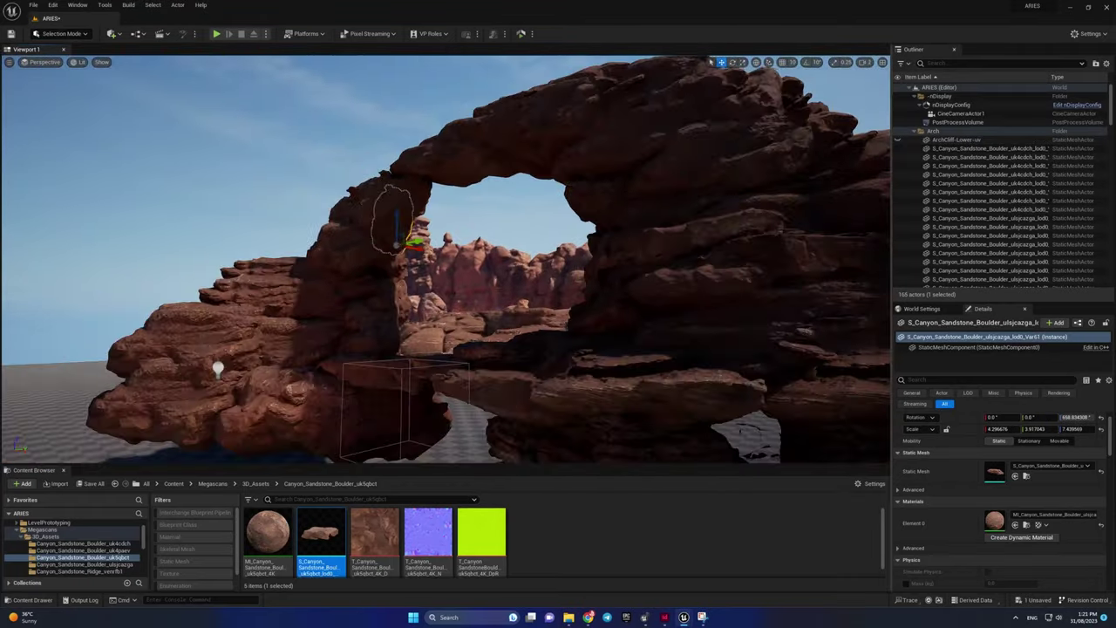
key(ctrl+z)
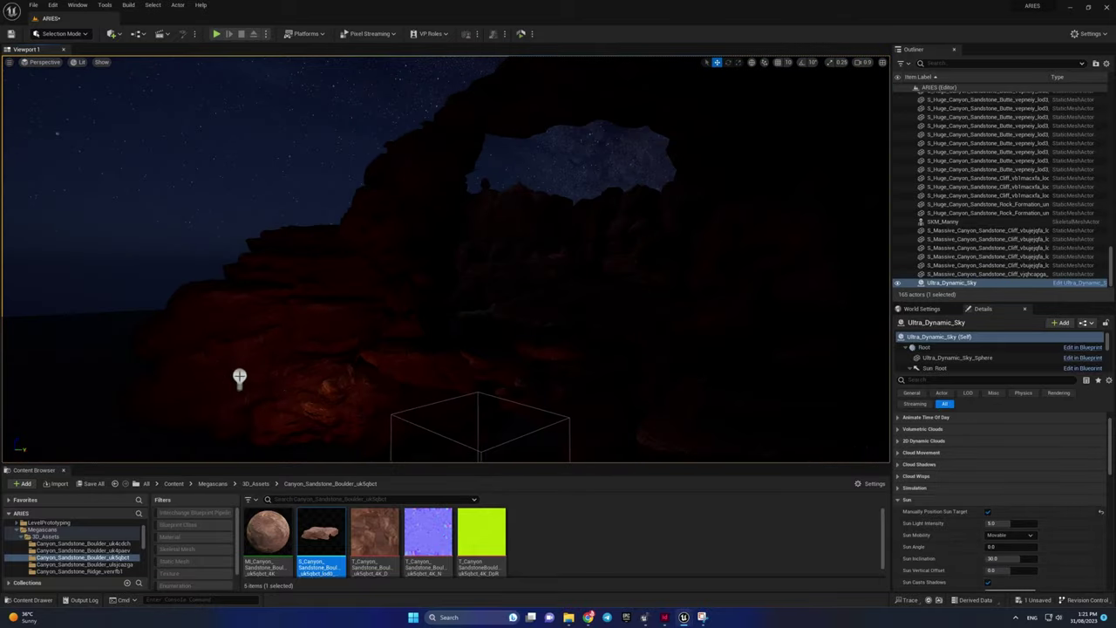
click(240, 376)
key(f)
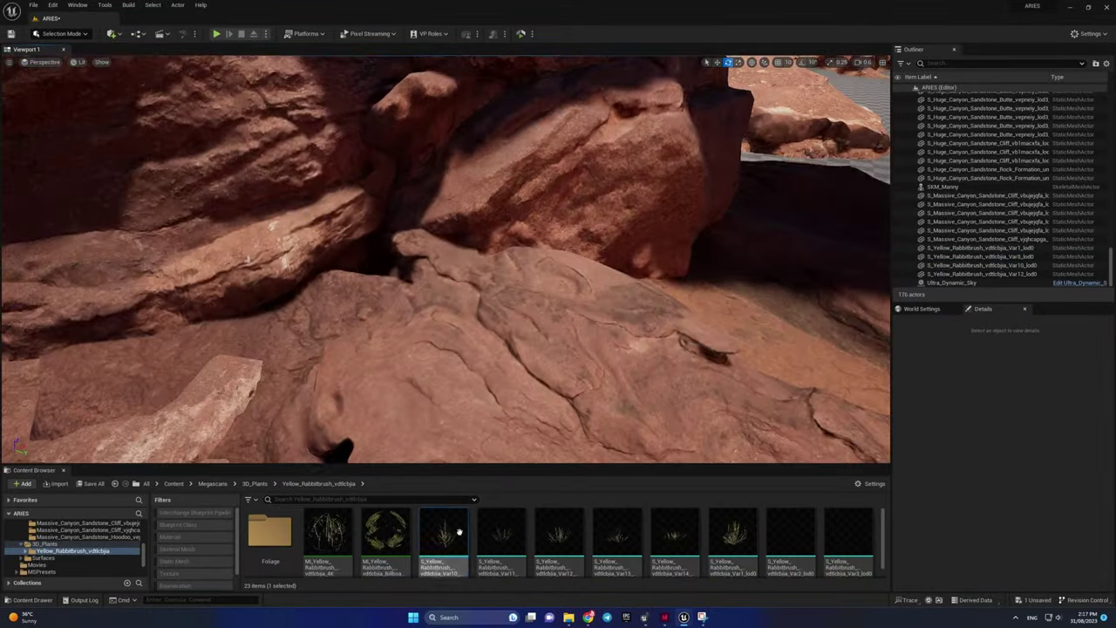
Step: Place two rabbitbrush plants in the rock crevices around the arch
drag(697, 542, 346, 320)
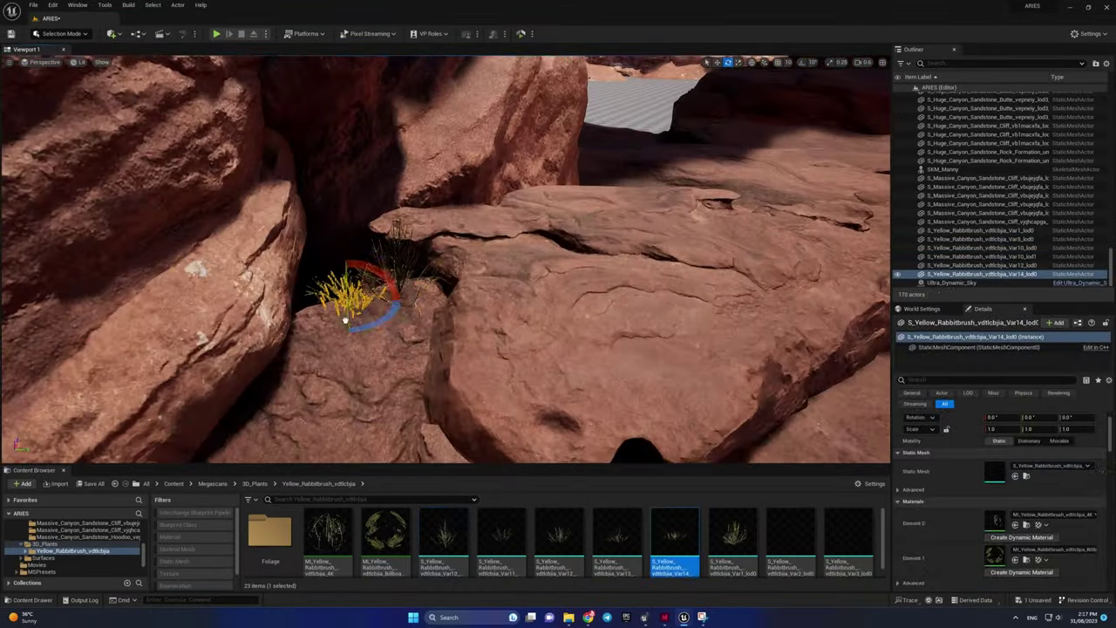
key(Escape)
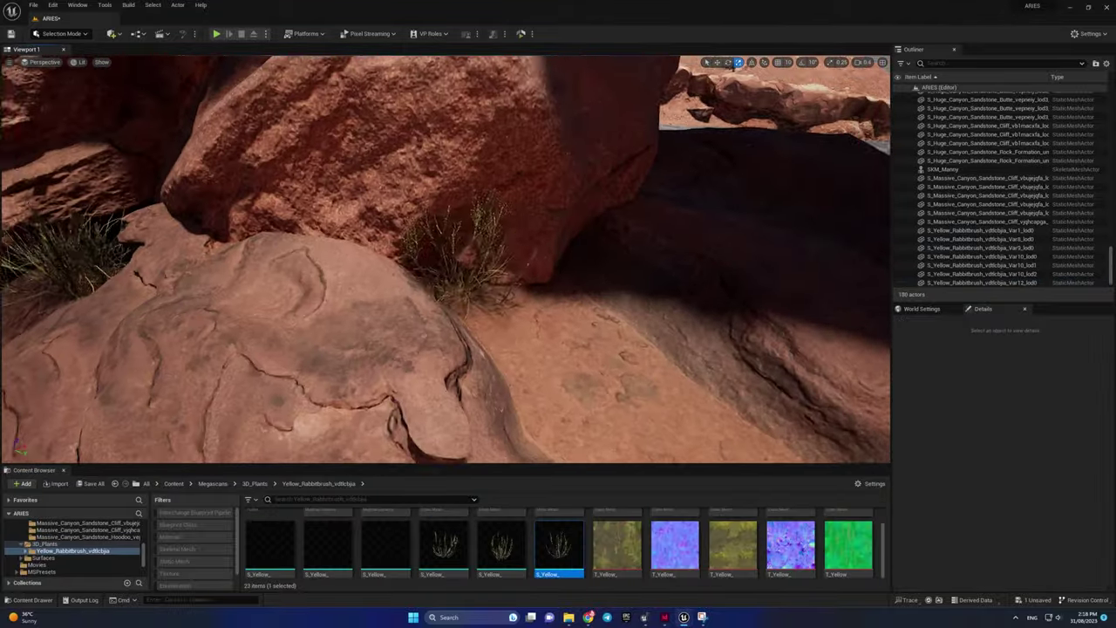
drag(559, 545, 446, 338)
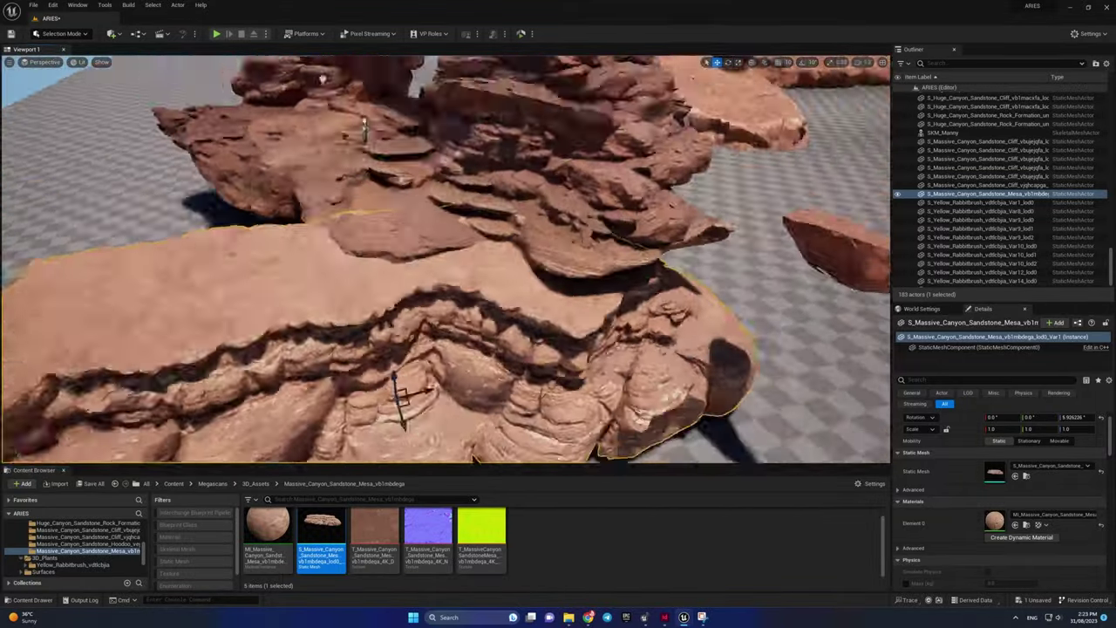
Step: Make two copies of the mesa slab, try a new rotation, then undo it
key(ctrl+d)
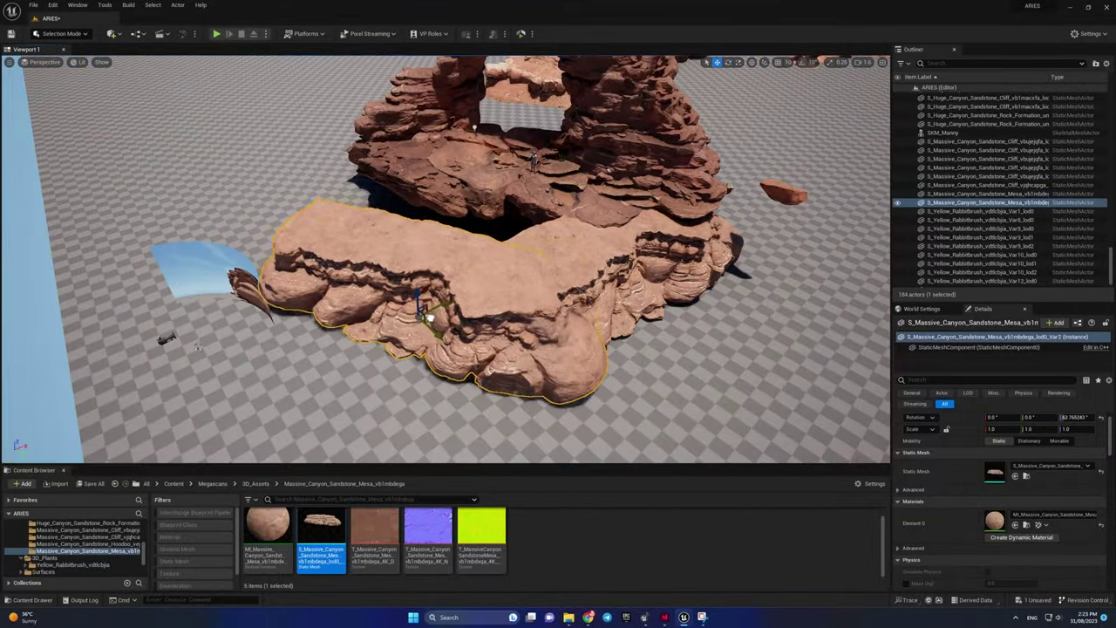
key(ctrl+d)
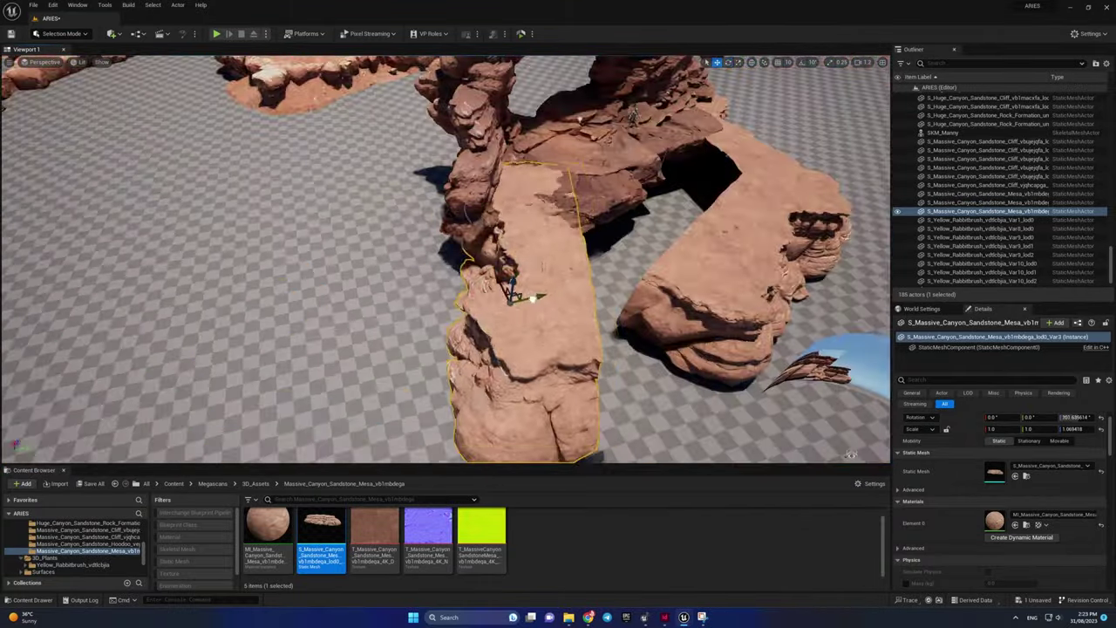
right_drag(446, 262, 489, 261)
key(e)
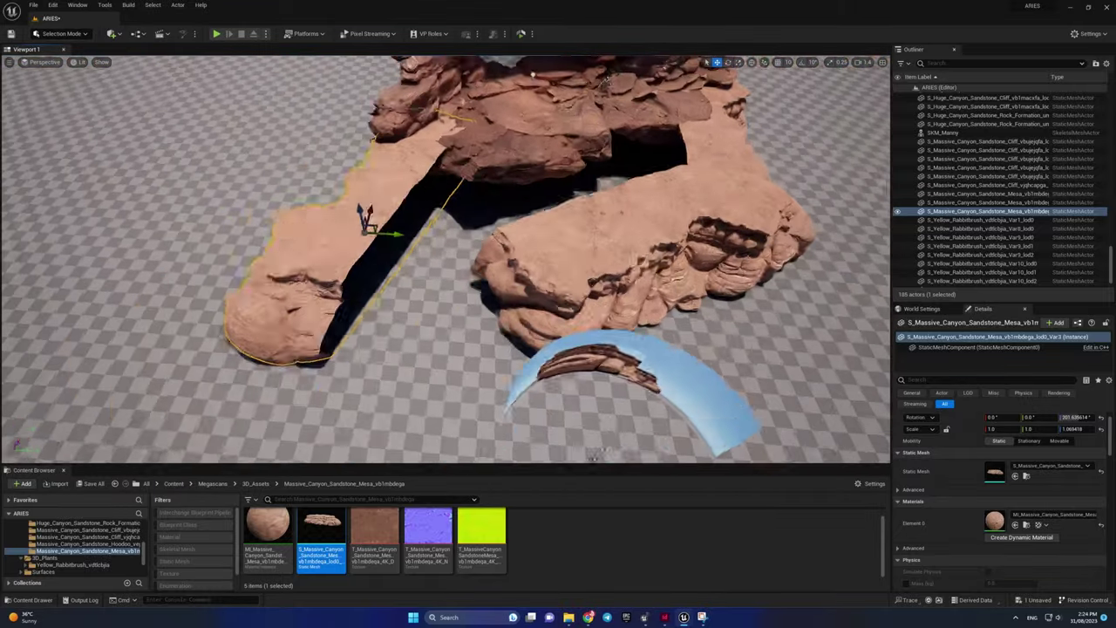
drag(567, 375, 617, 427)
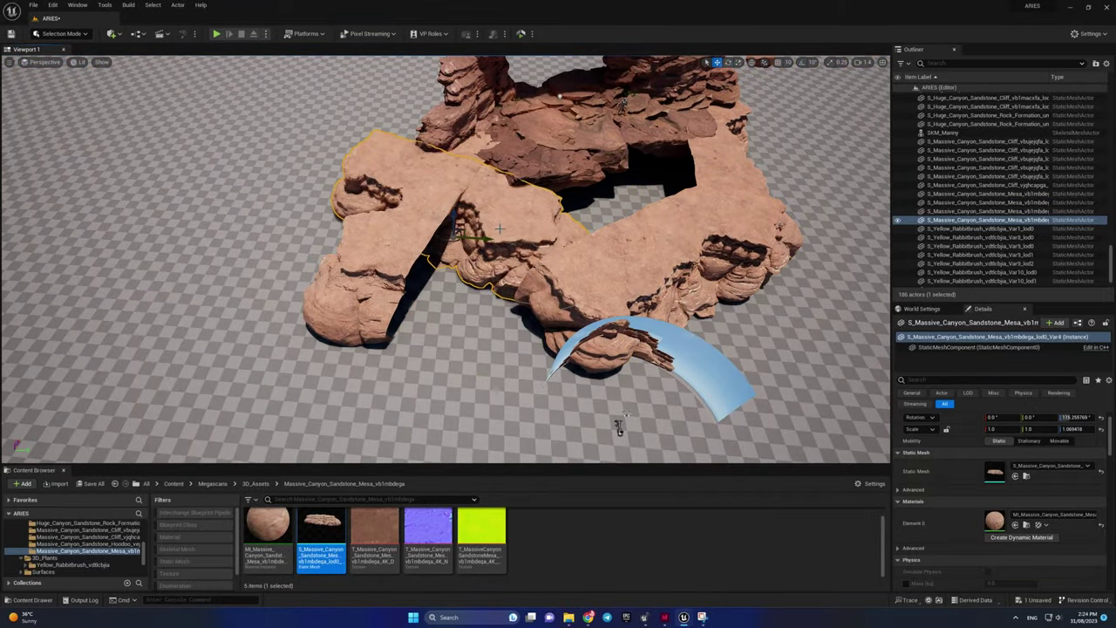
key(ctrl+z)
right_drag(618, 427, 558, 348)
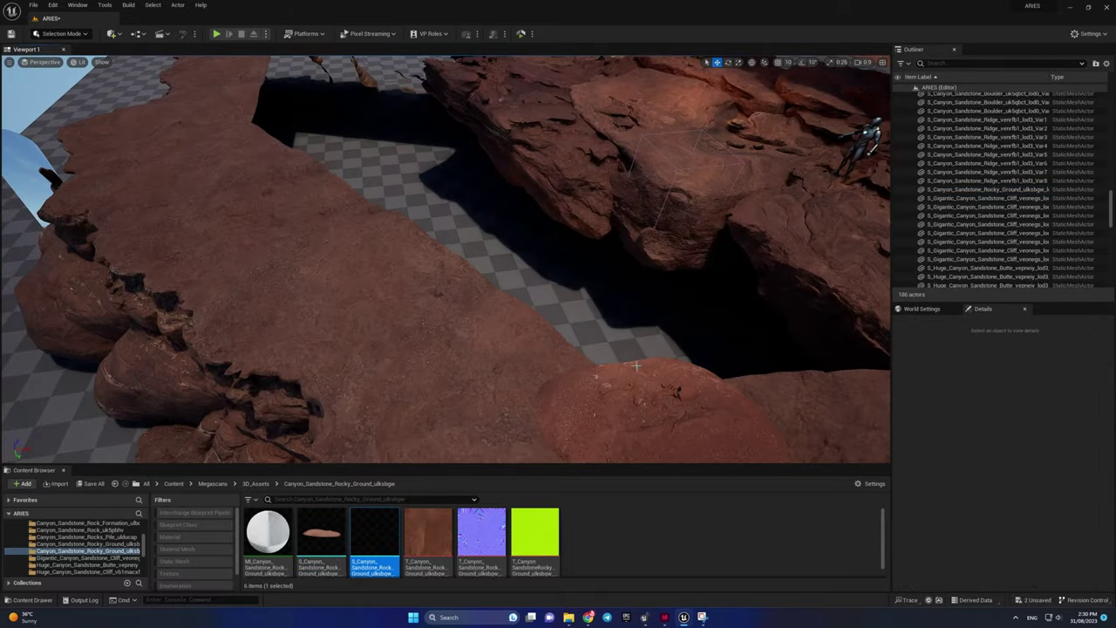
Step: Duplicate the rocky ground patch and rotate the copy around its vertical axis
click(636, 366)
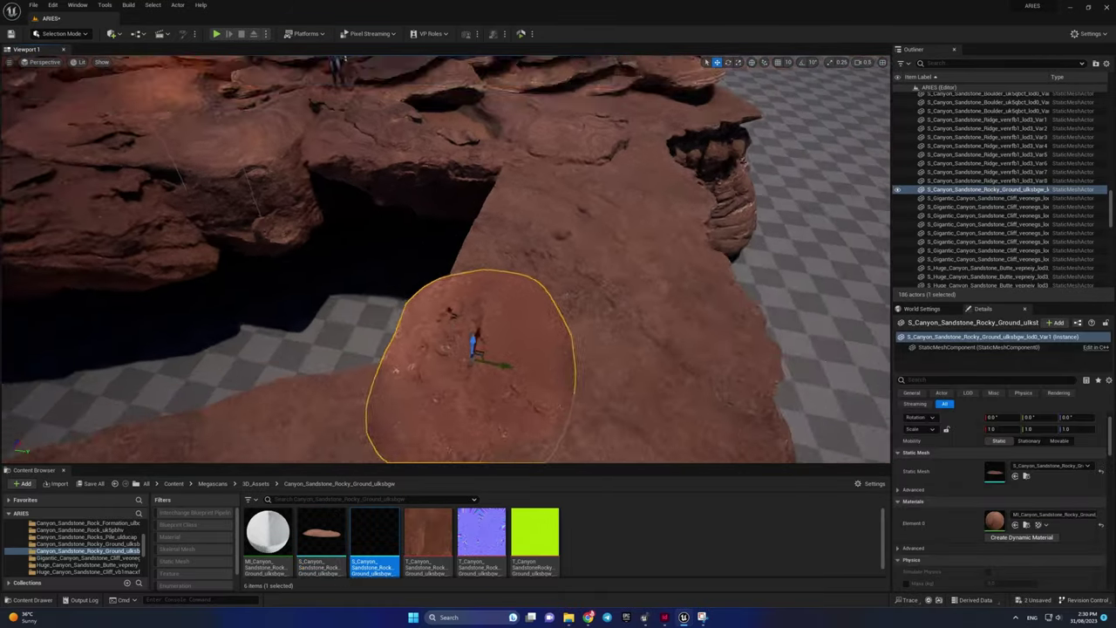
scroll(688, 165, down, 5)
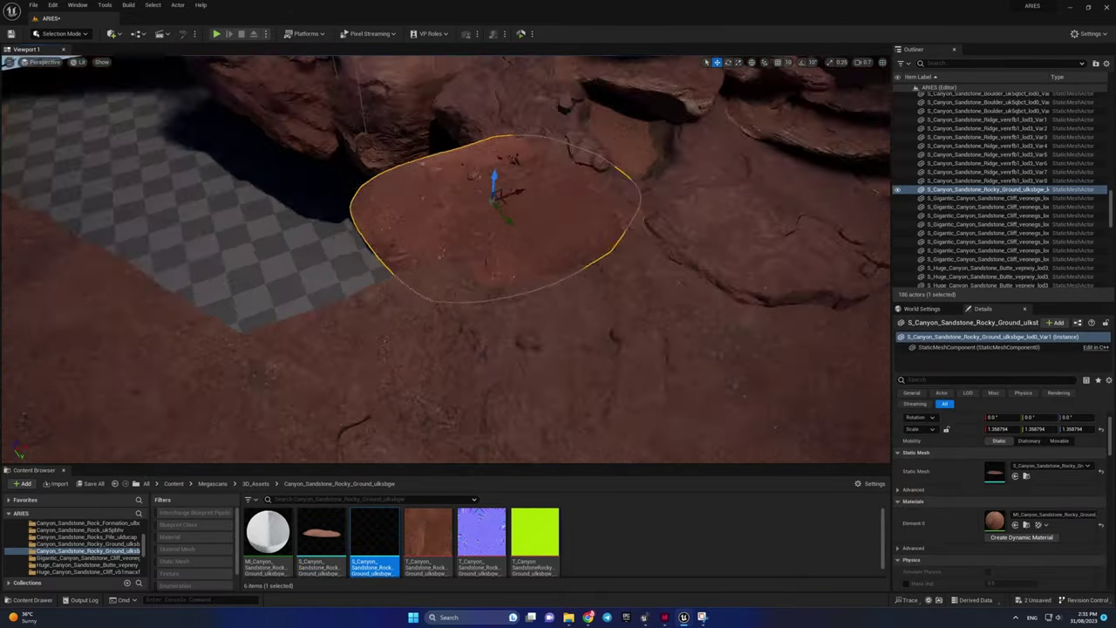
key(ctrl+d)
scroll(520, 210, down, 4)
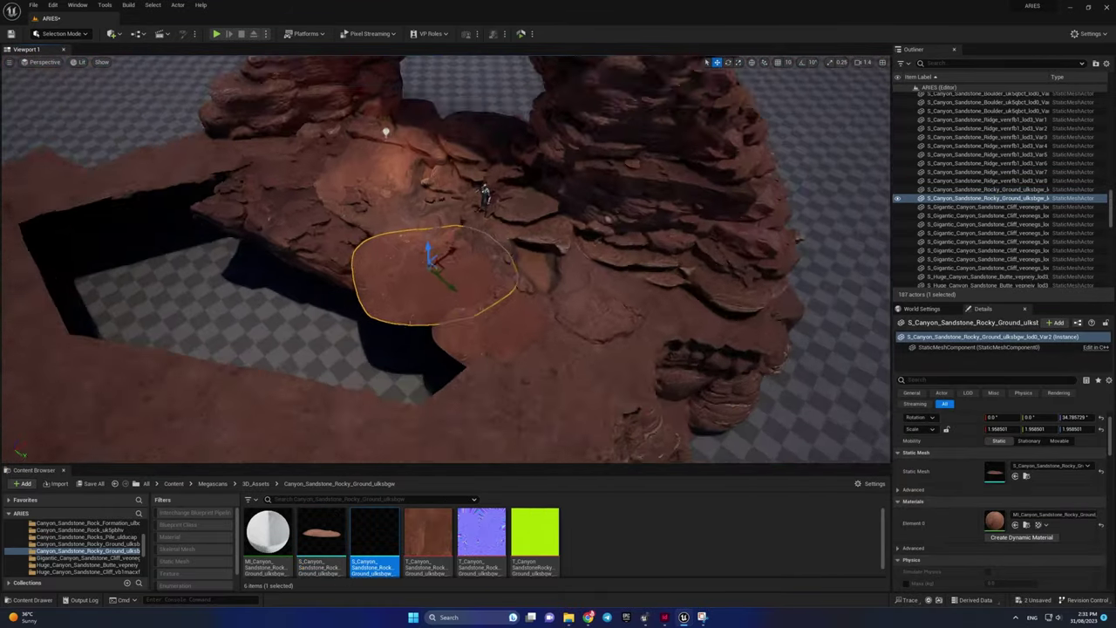
scroll(521, 210, down, 2)
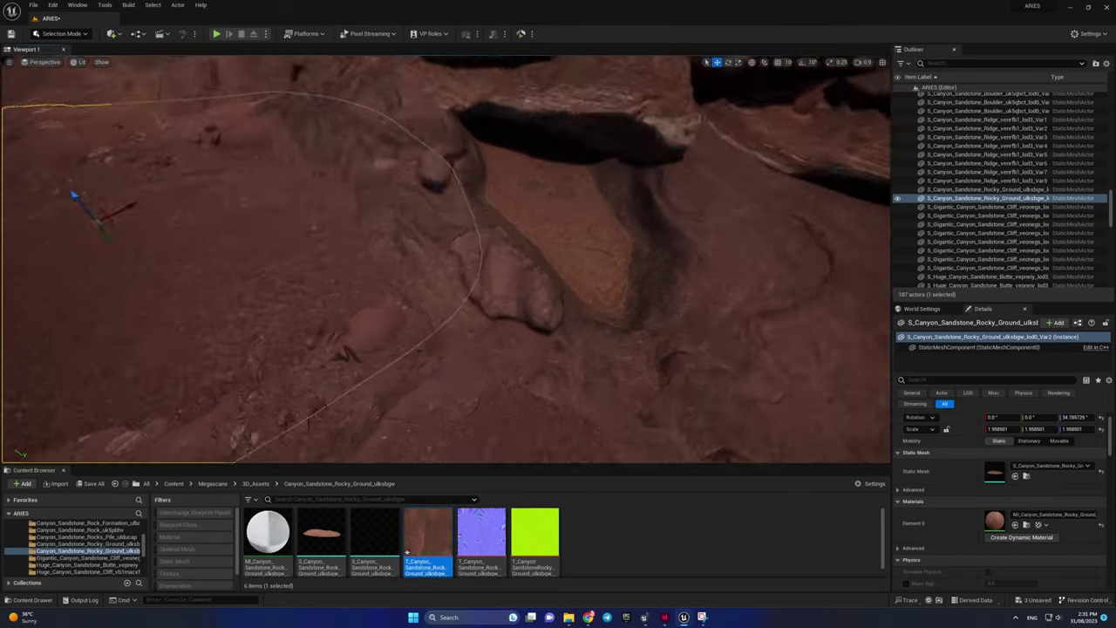
key(e)
mouse_move(449, 253)
mouse_down()
mouse_move(471, 300)
mouse_move(436, 247)
mouse_move(548, 271)
mouse_move(523, 288)
mouse_up()
key(w)
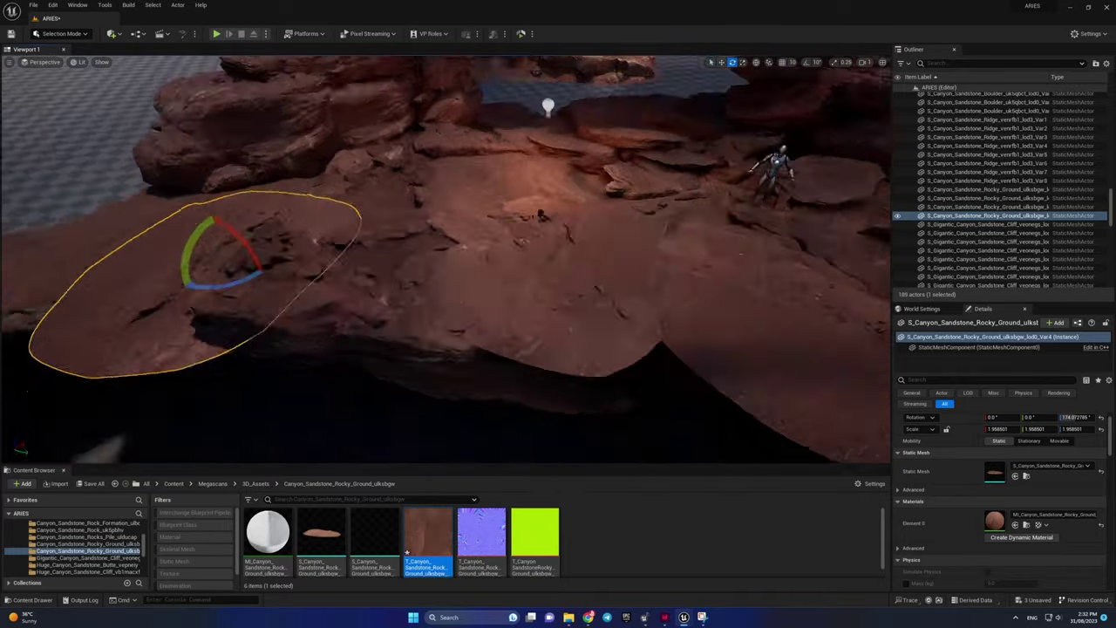
key(Escape)
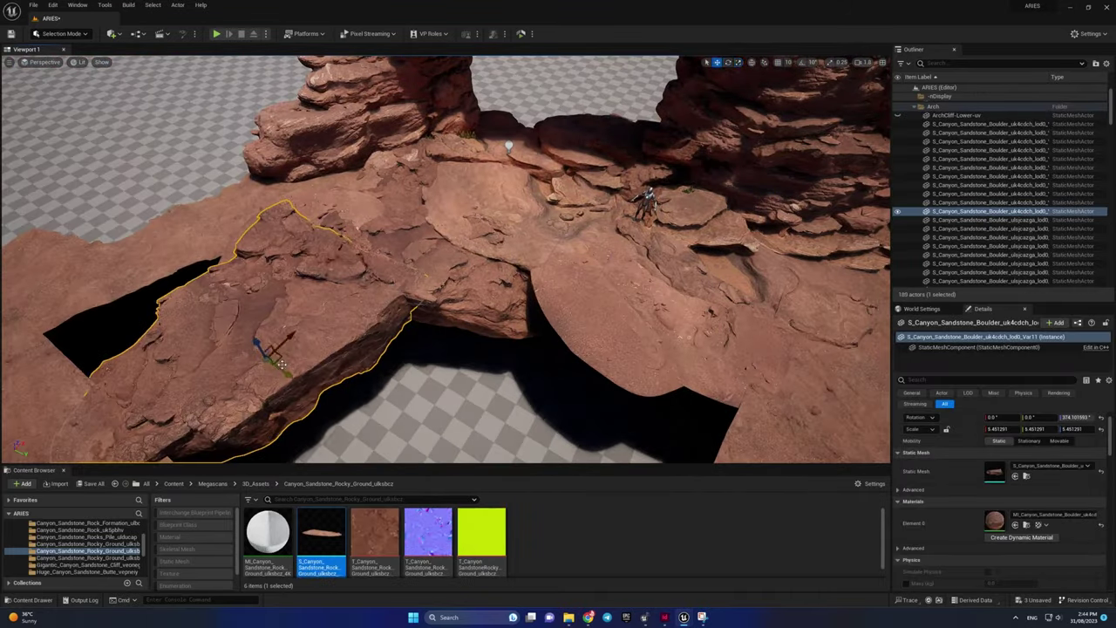
Step: Rotate the new sandstone boulder copies, turning one about 107 degrees
alt+drag(281, 365, 349, 287)
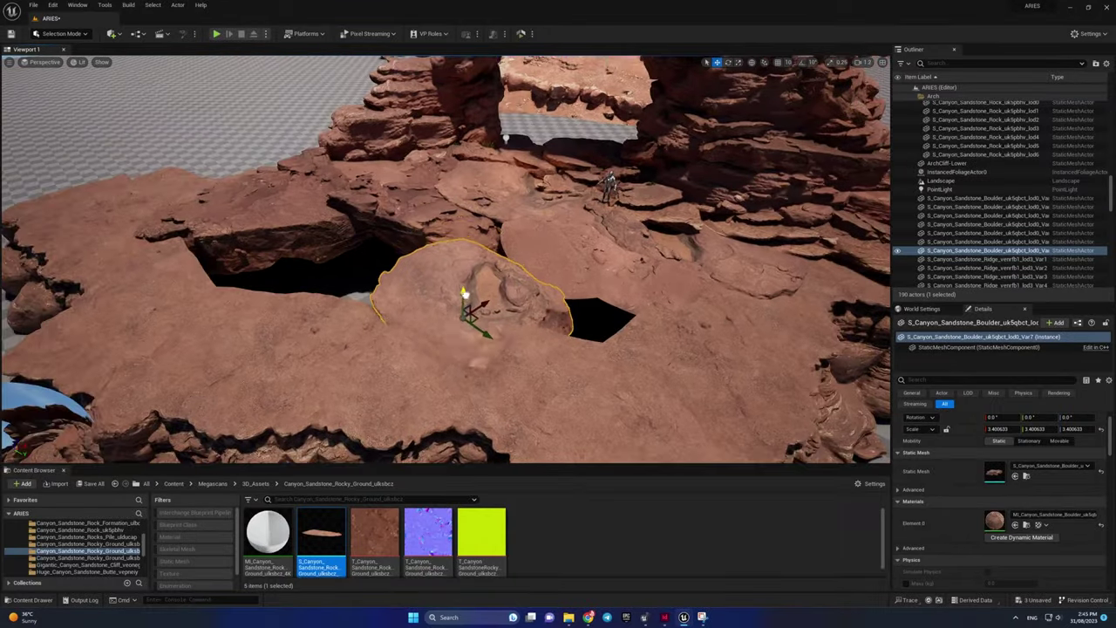
scroll(464, 294, up, 5)
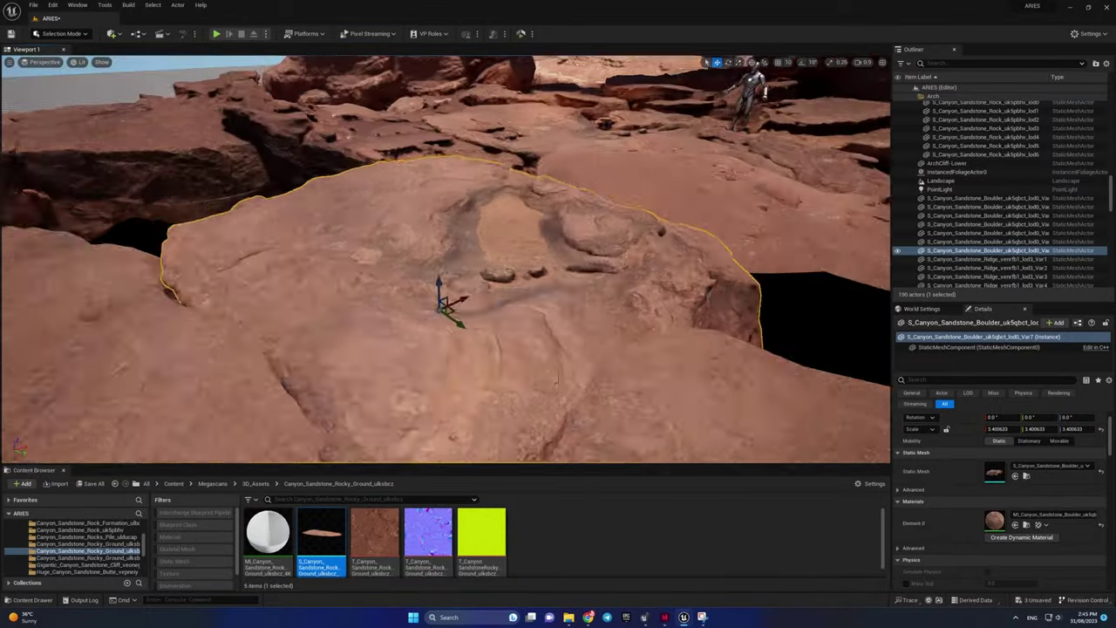
key(e)
alt+drag(514, 231, 488, 218)
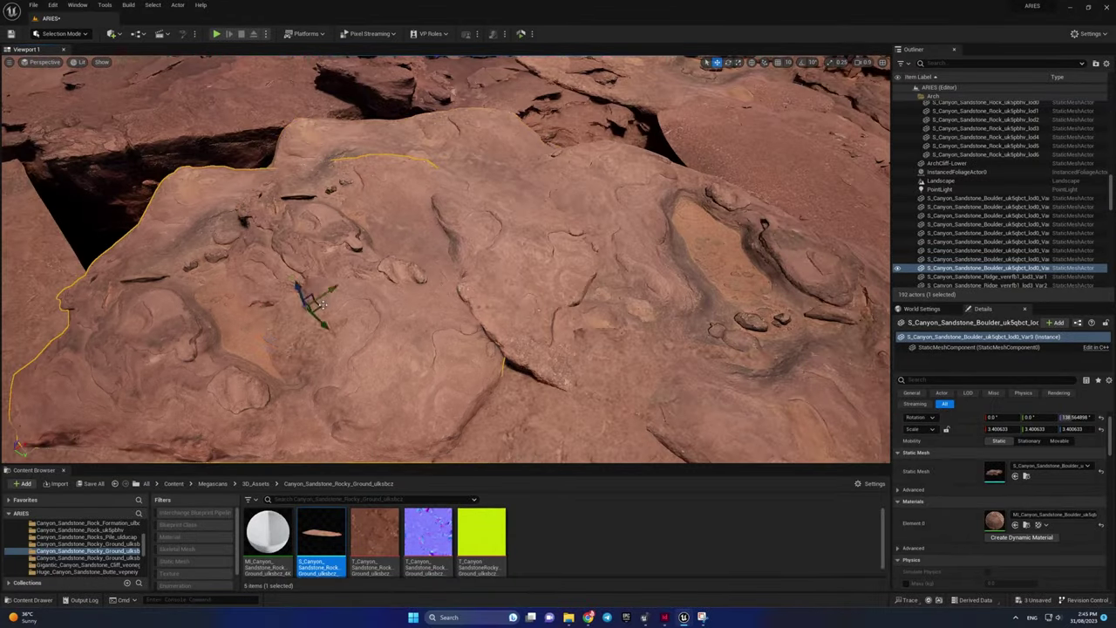
right_drag(339, 335, 339, 262)
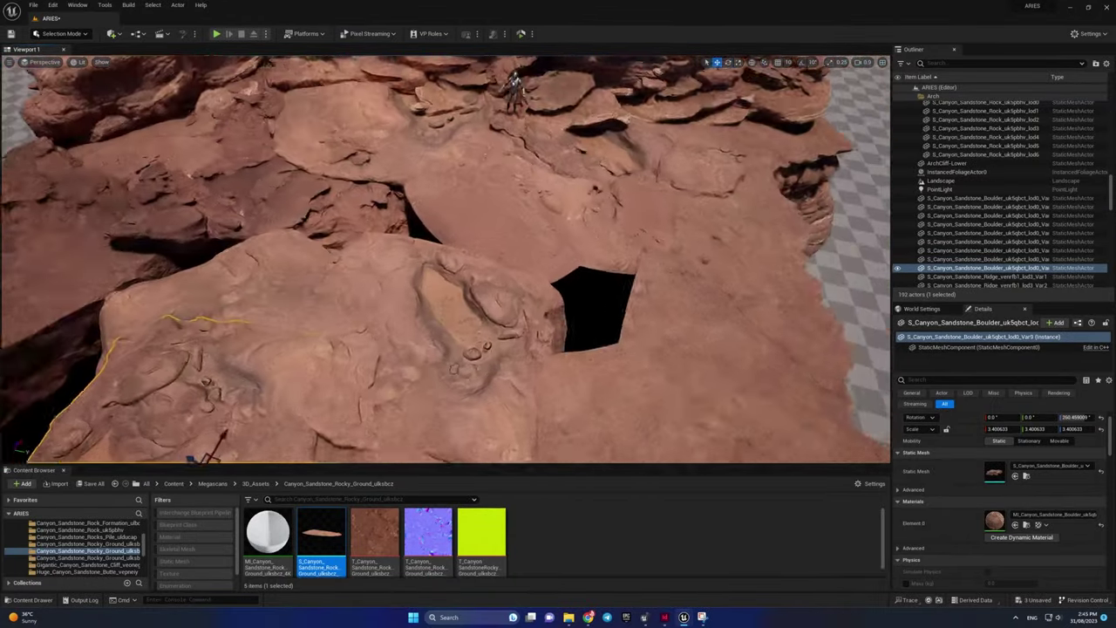
key(e)
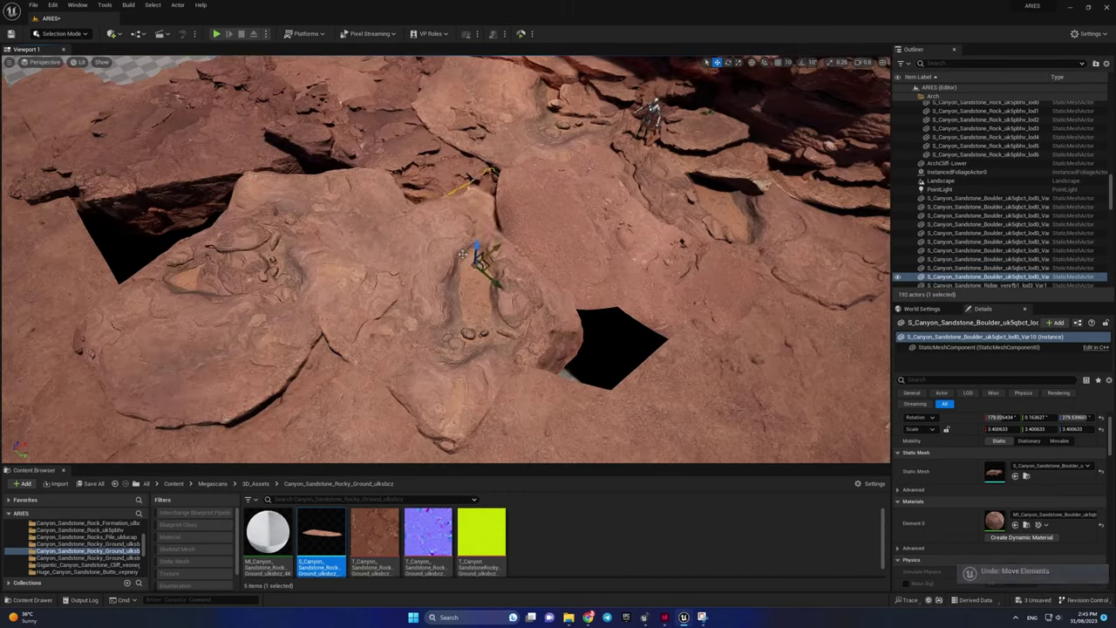
drag(647, 301, 640, 349)
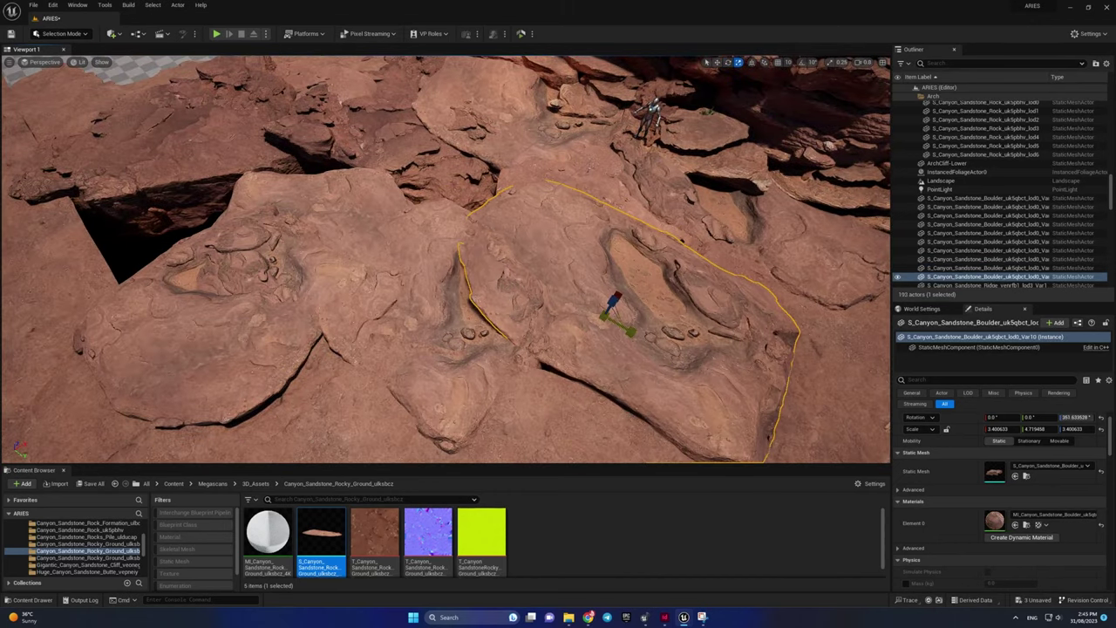
right_drag(445, 262, 444, 261)
Step: Select several boulders around the arch base in turn
key(Escape)
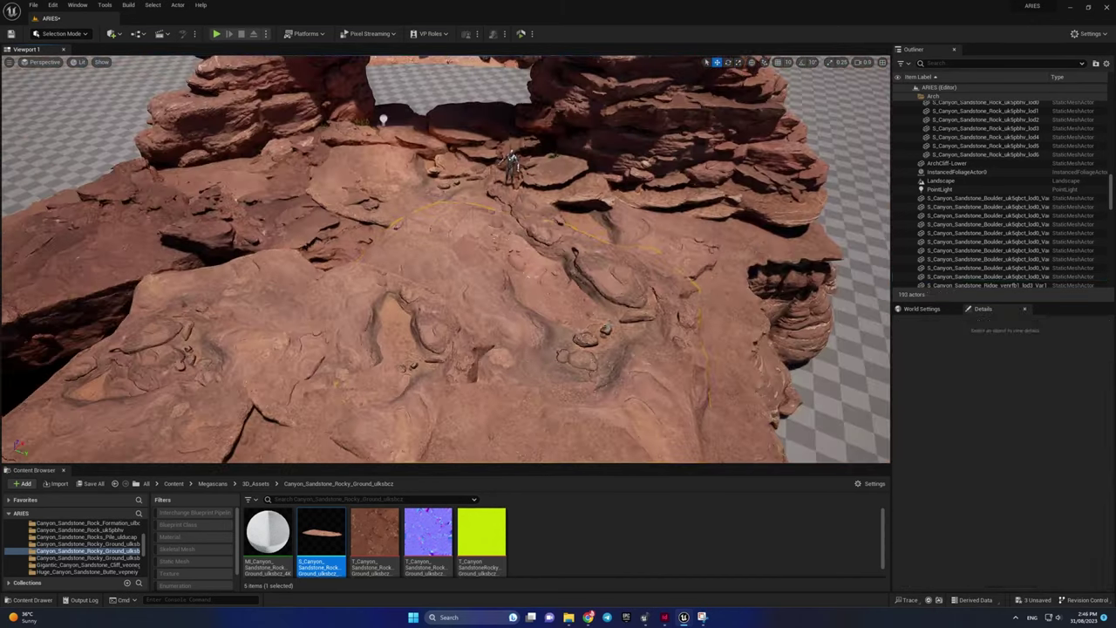
click(527, 347)
click(533, 200)
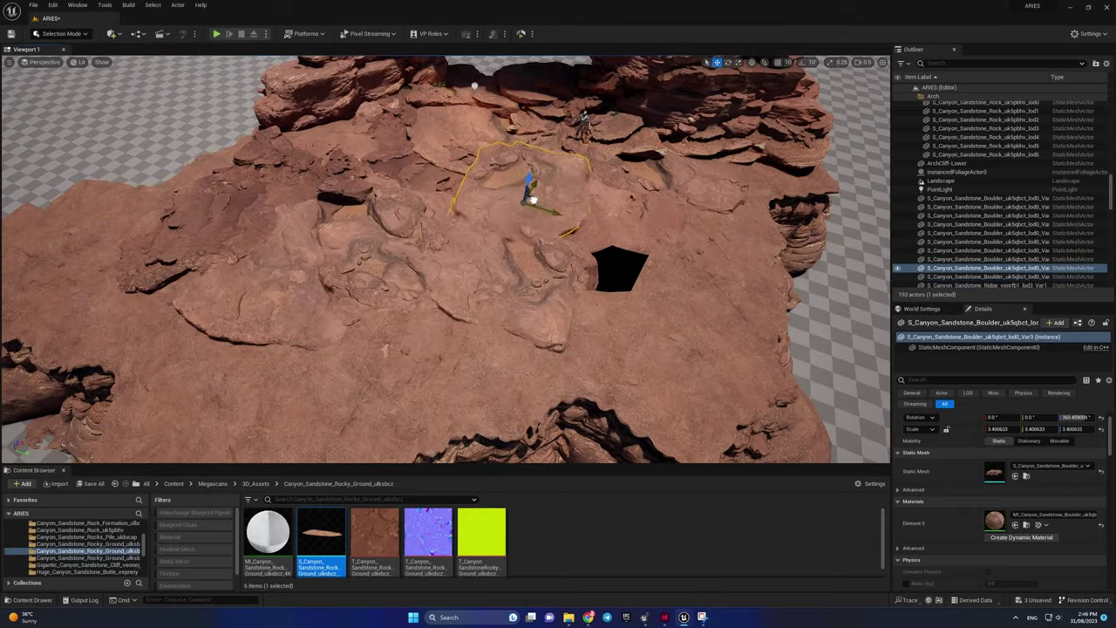
click(510, 288)
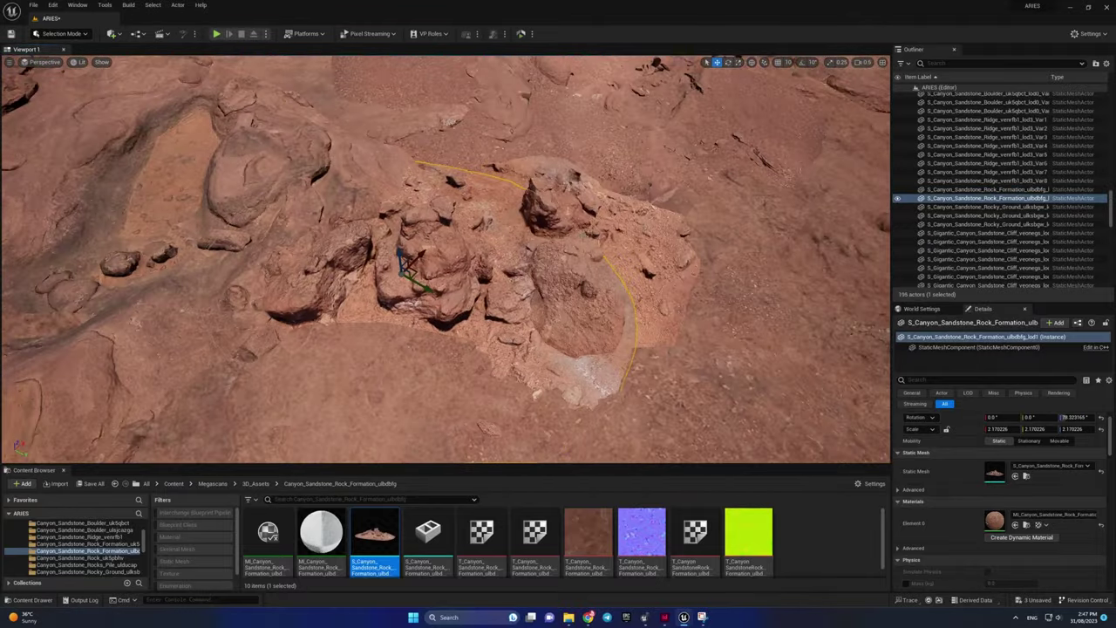
Step: Focus on the rock formation pieces and sandstone boulder, then play-test the scene with Alt+P
click(985, 189)
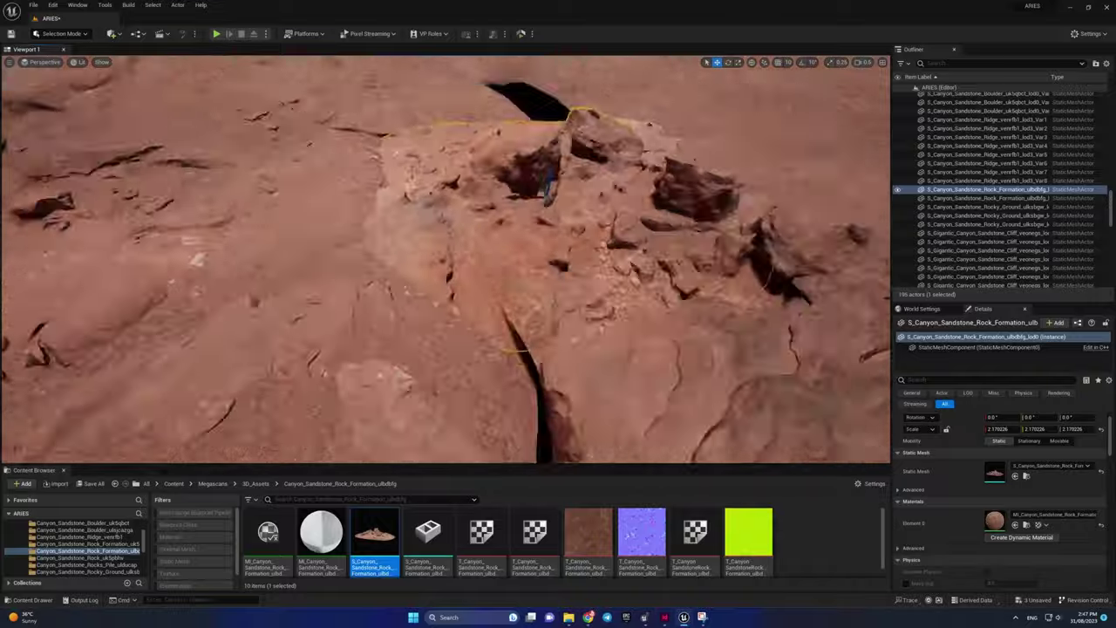
double_click(985, 215)
double_click(985, 102)
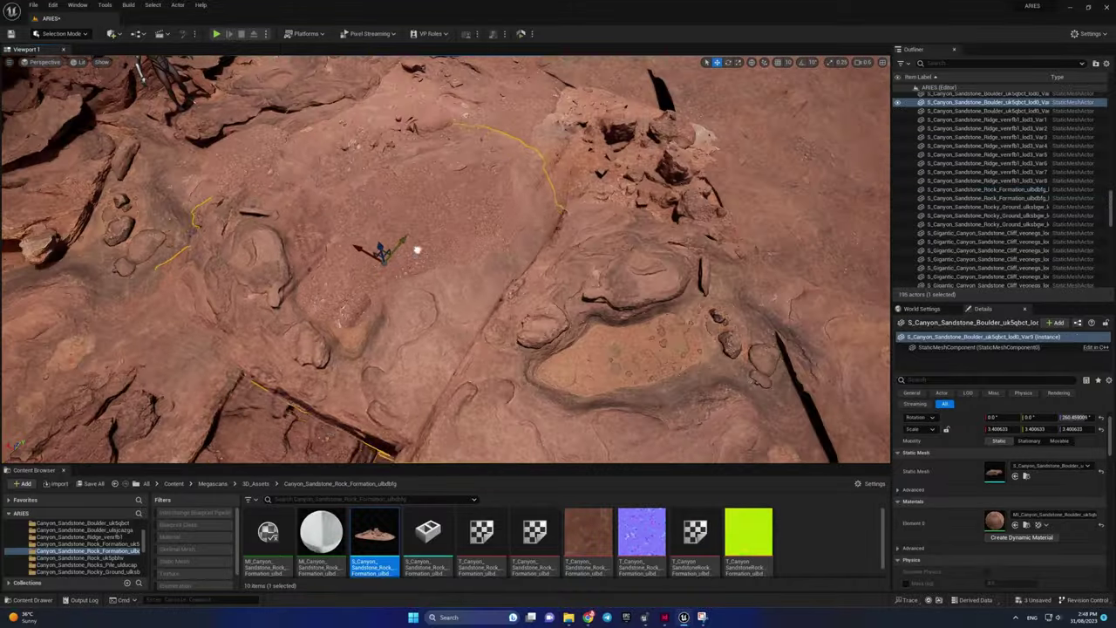
key(alt+p)
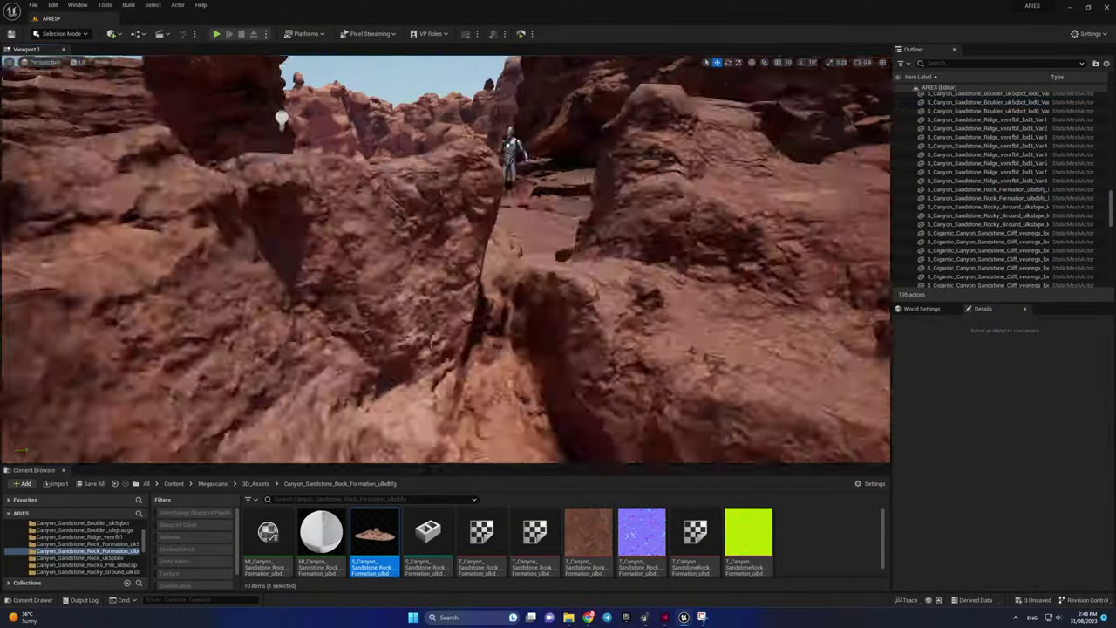
key(Escape)
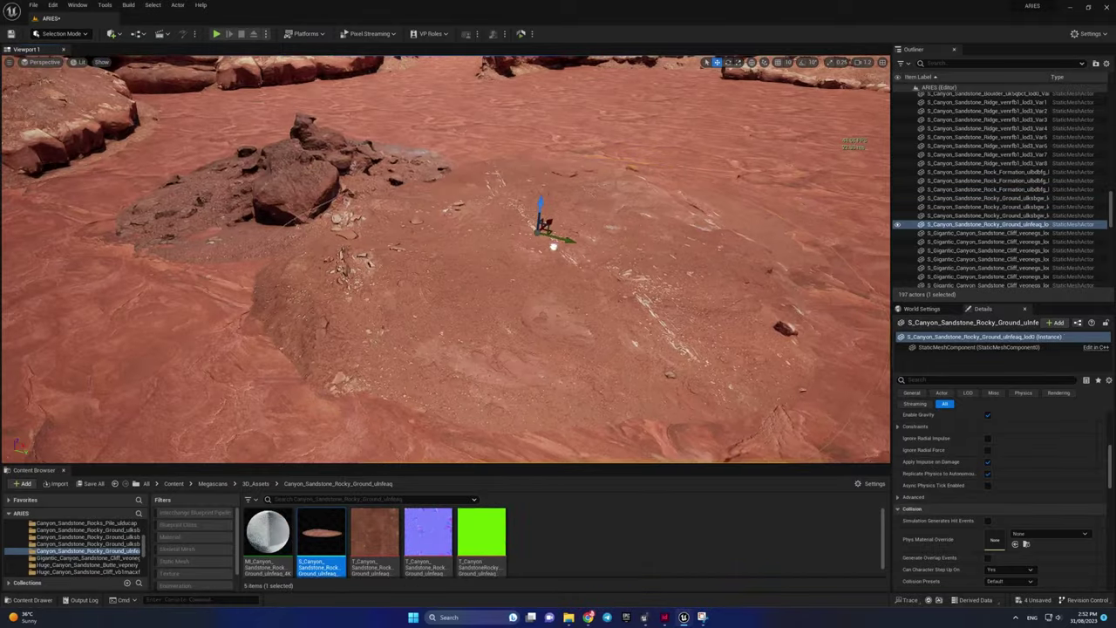
Step: Undo the last rotation and add rocky ground patch copies toward the cliff base
key(ctrl+z)
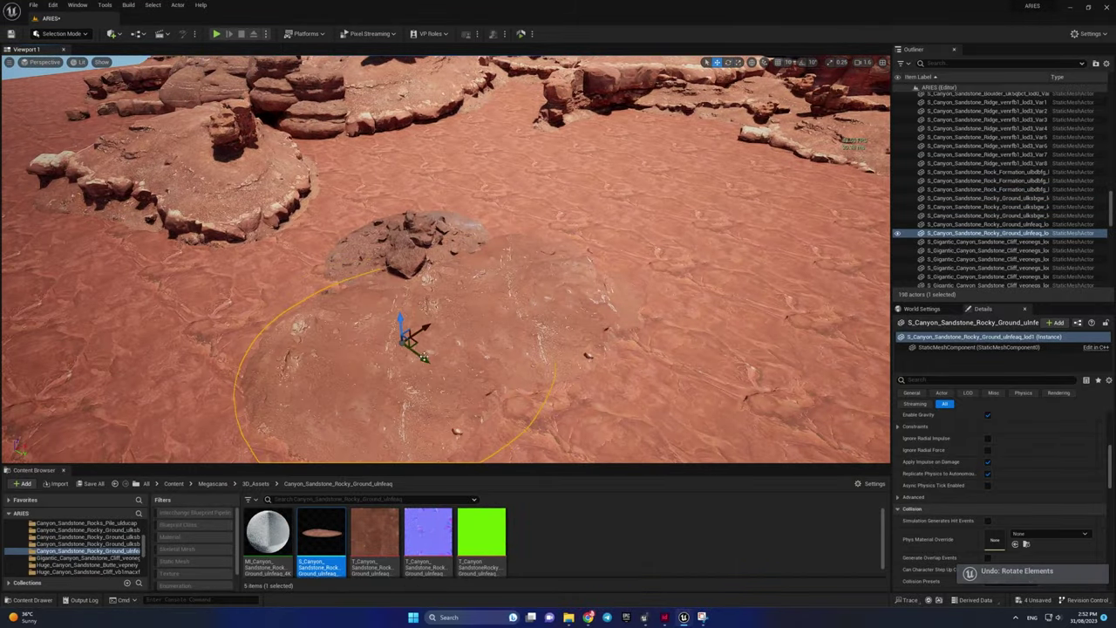
alt+drag(422, 355, 578, 229)
right_drag(613, 181, 414, 227)
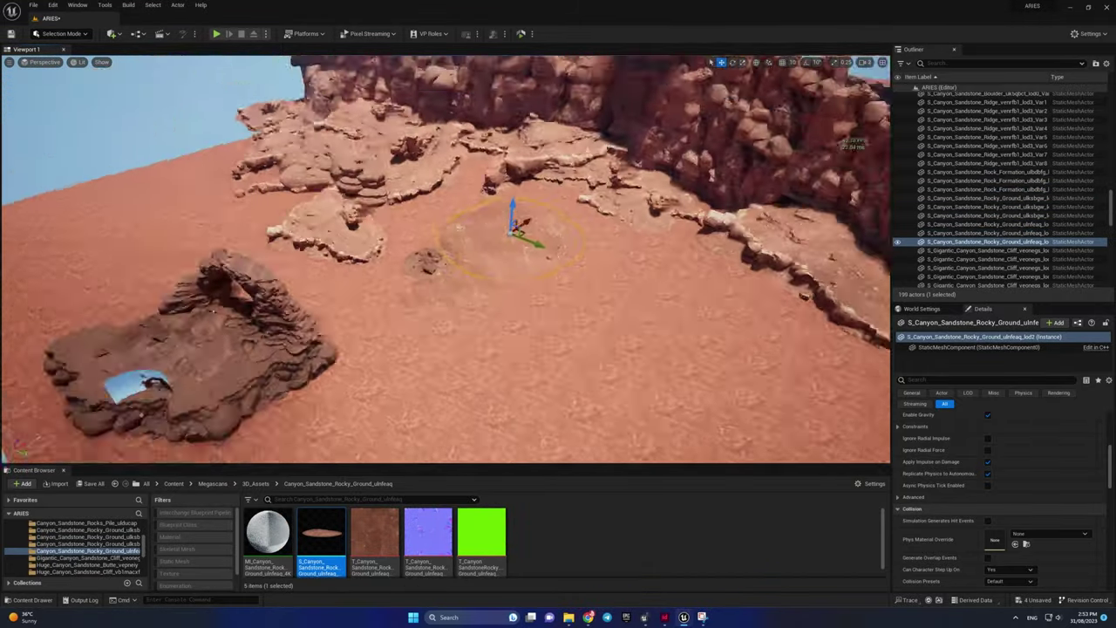
key(ctrl+d)
key(ctrl+d)
key(ctrl+d)
key(e)
key(w)
alt+drag(414, 225, 529, 170)
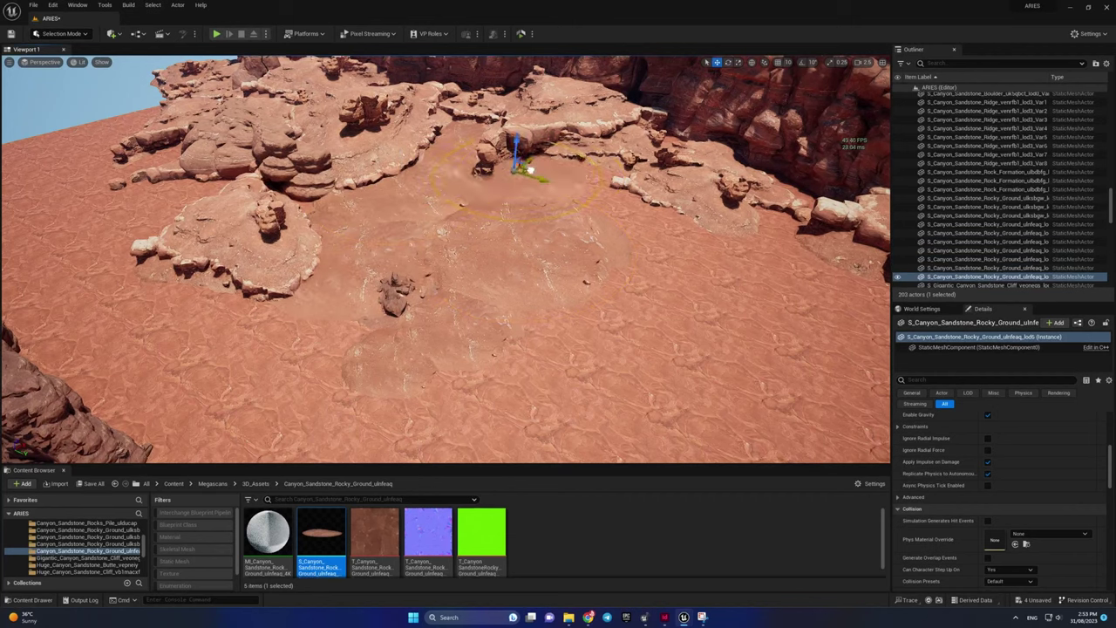
Step: Scale the small rock formation and rotate the large butte rock into place
click(449, 209)
key(r)
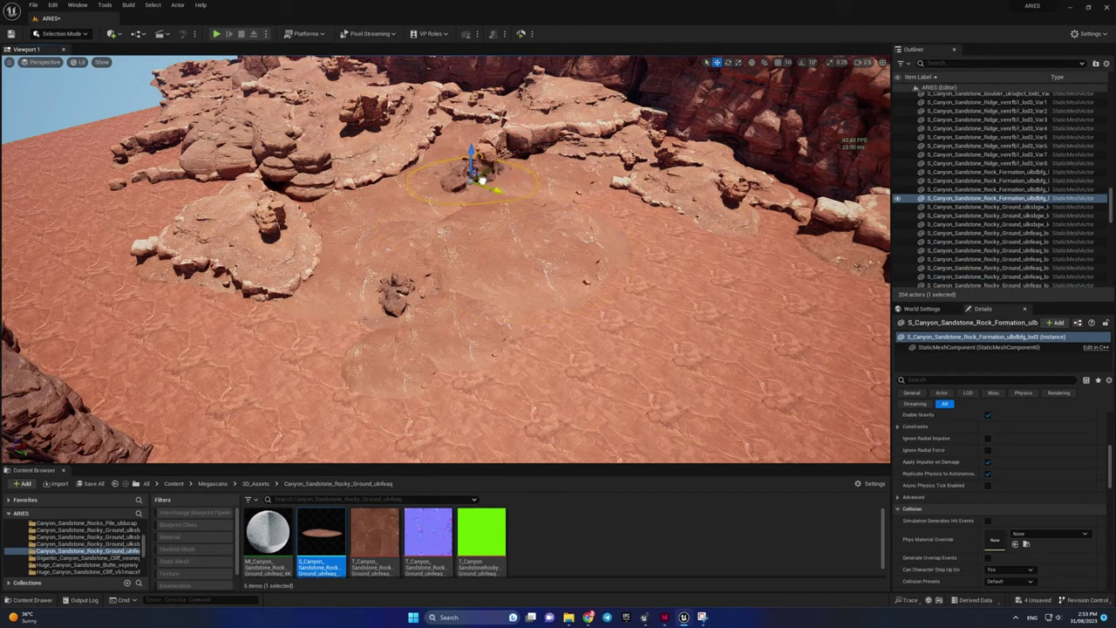
click(563, 225)
right_drag(447, 262, 523, 244)
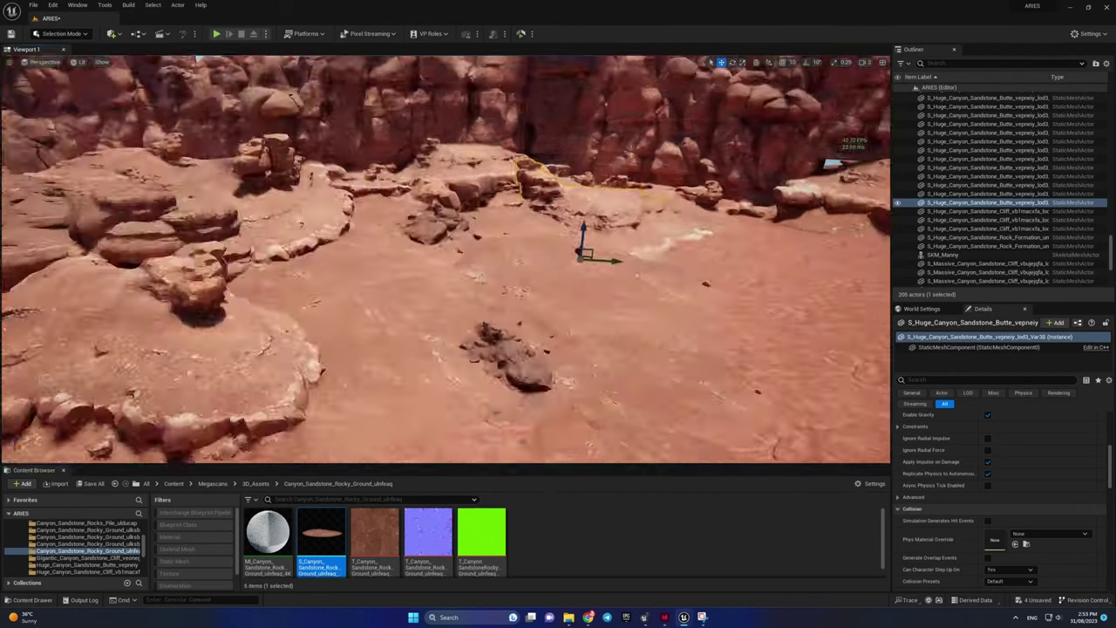
key(e)
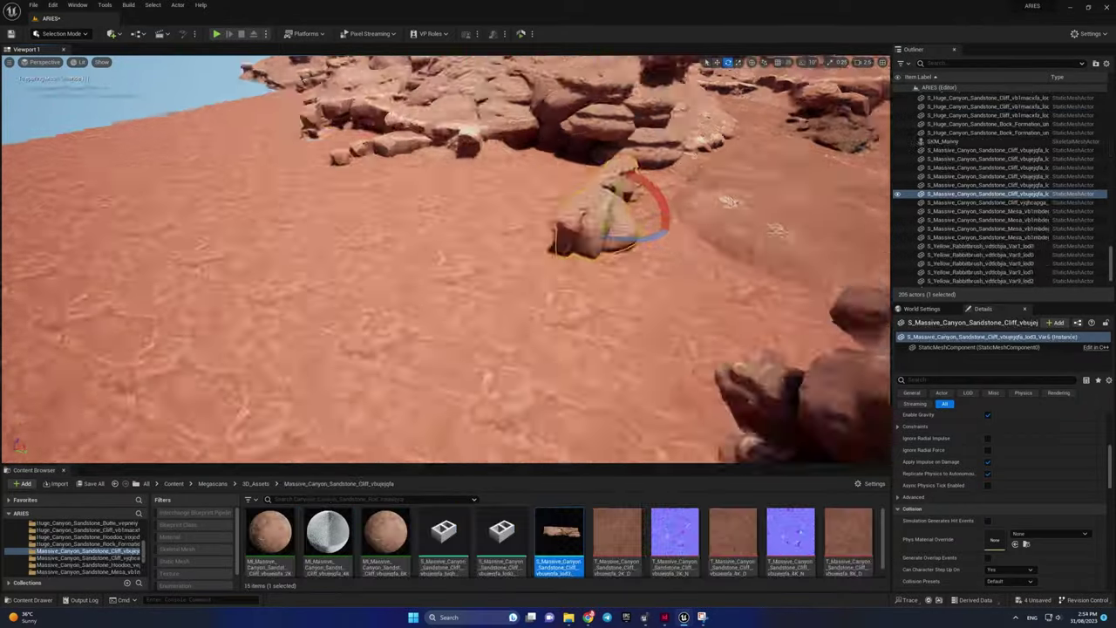
scroll(532, 381, down, 5)
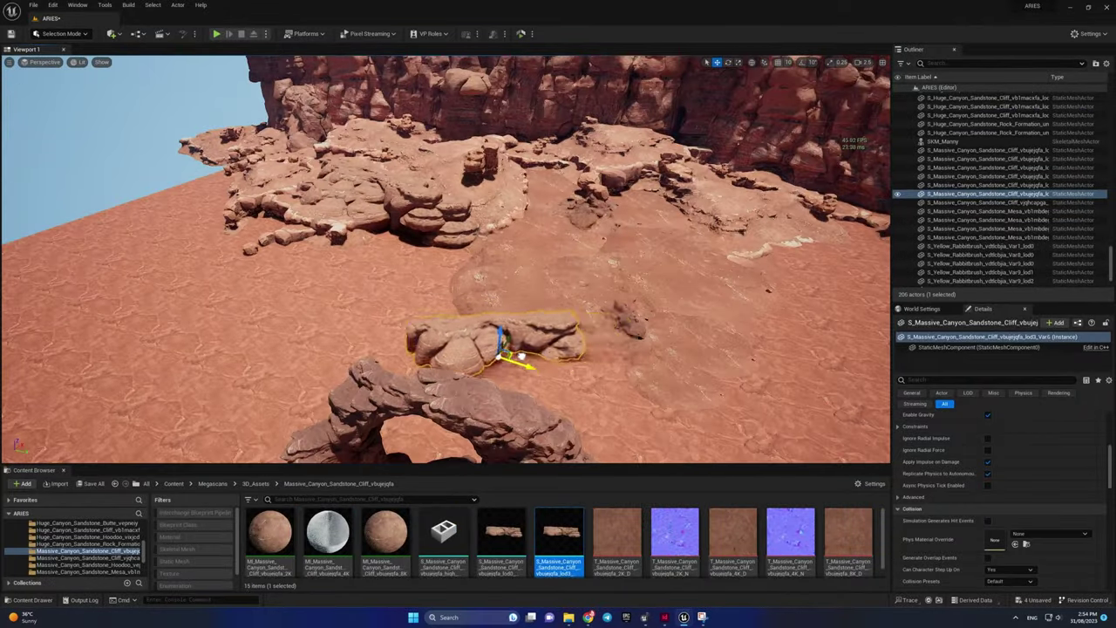
right_drag(447, 261, 489, 262)
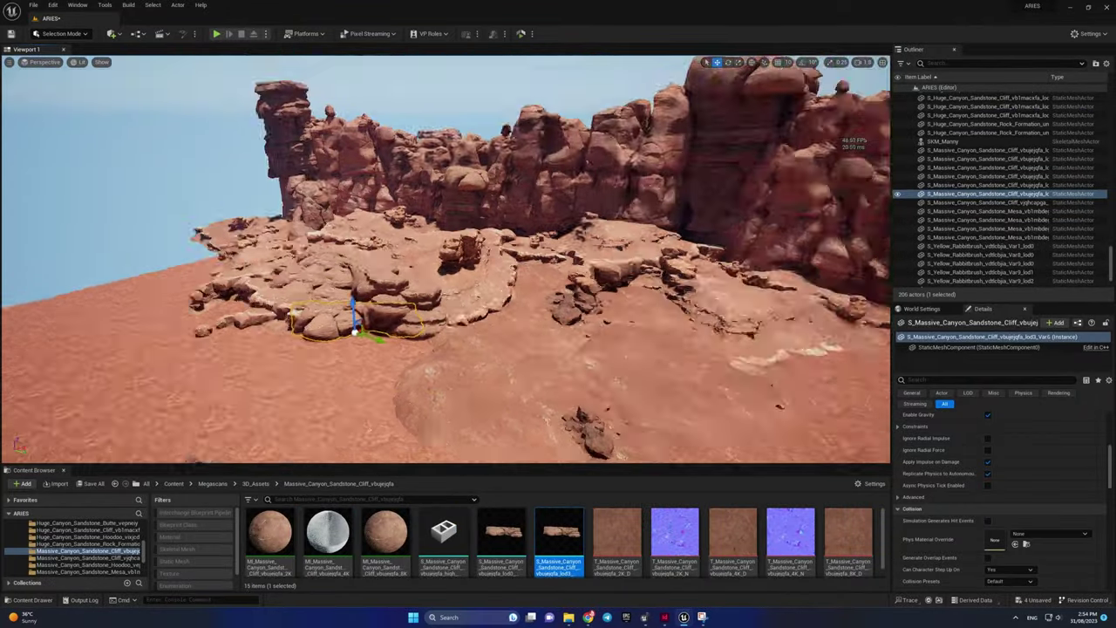